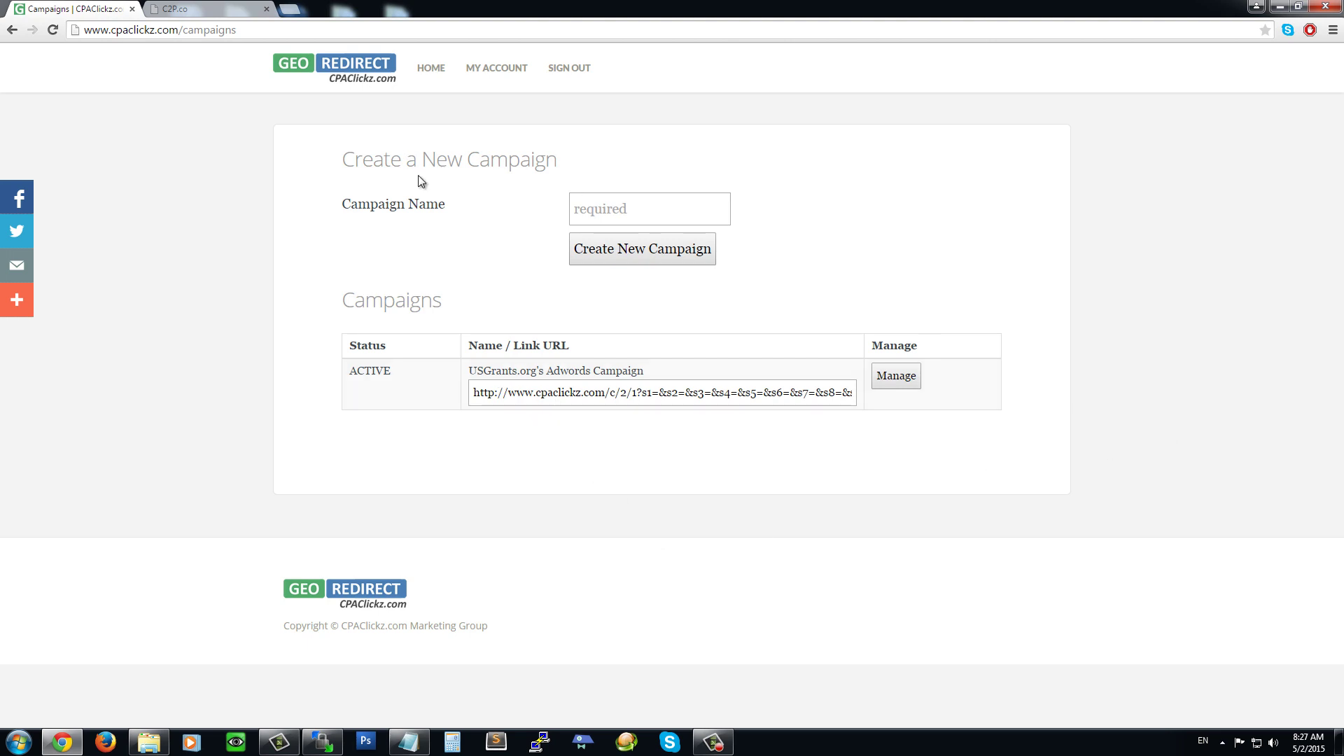
Enter "C2P.co Test Campaign" as the new campaign's name.
left_click(588, 210)
type("C2P.co")
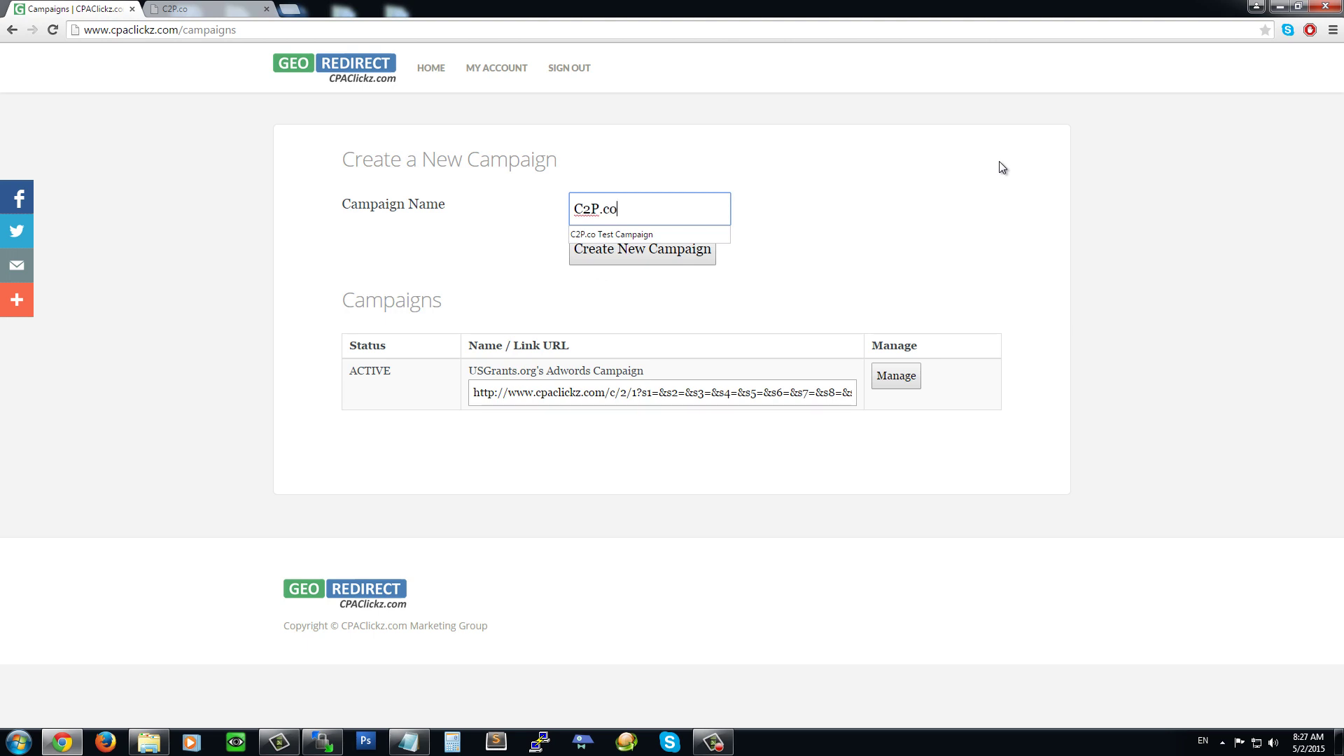
type(" Test Campaign")
left_click(959, 162)
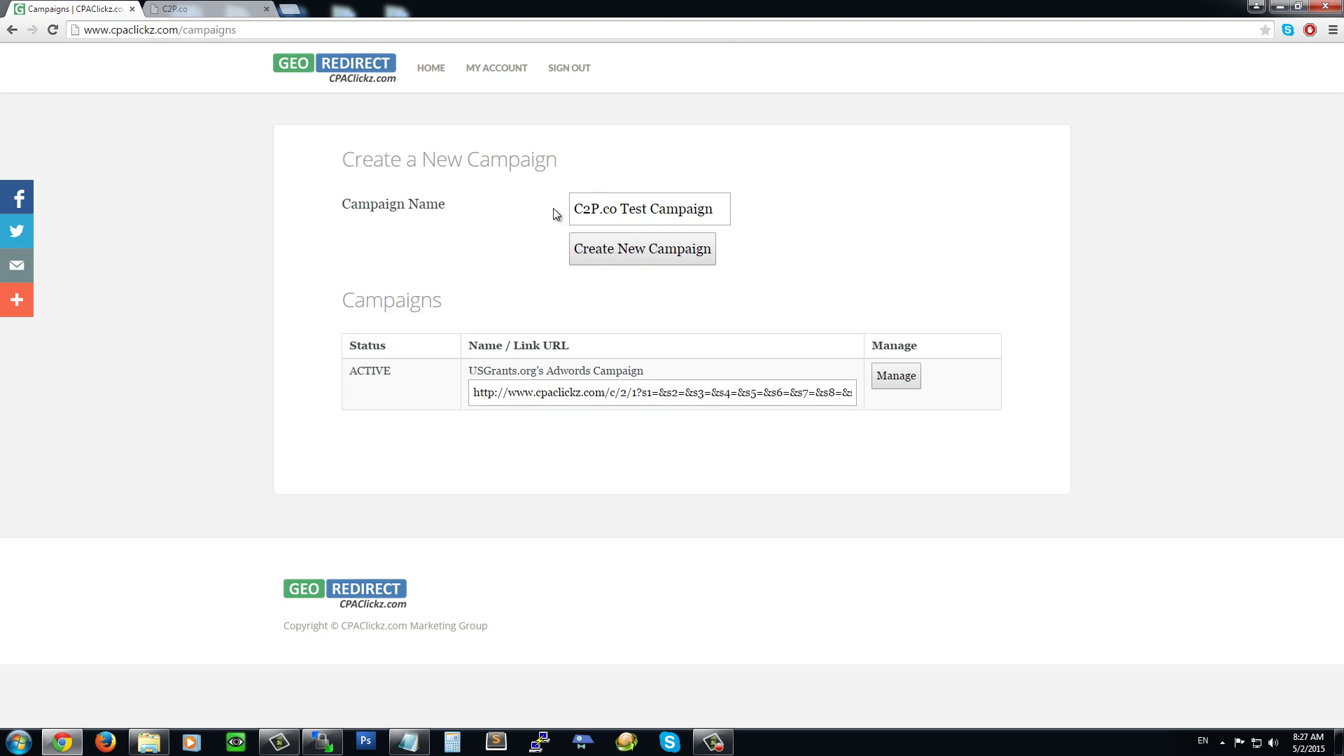
Load the c2p.co test page with ?source=test appended to its address and examine the passed variable it displays.
left_click(208, 9)
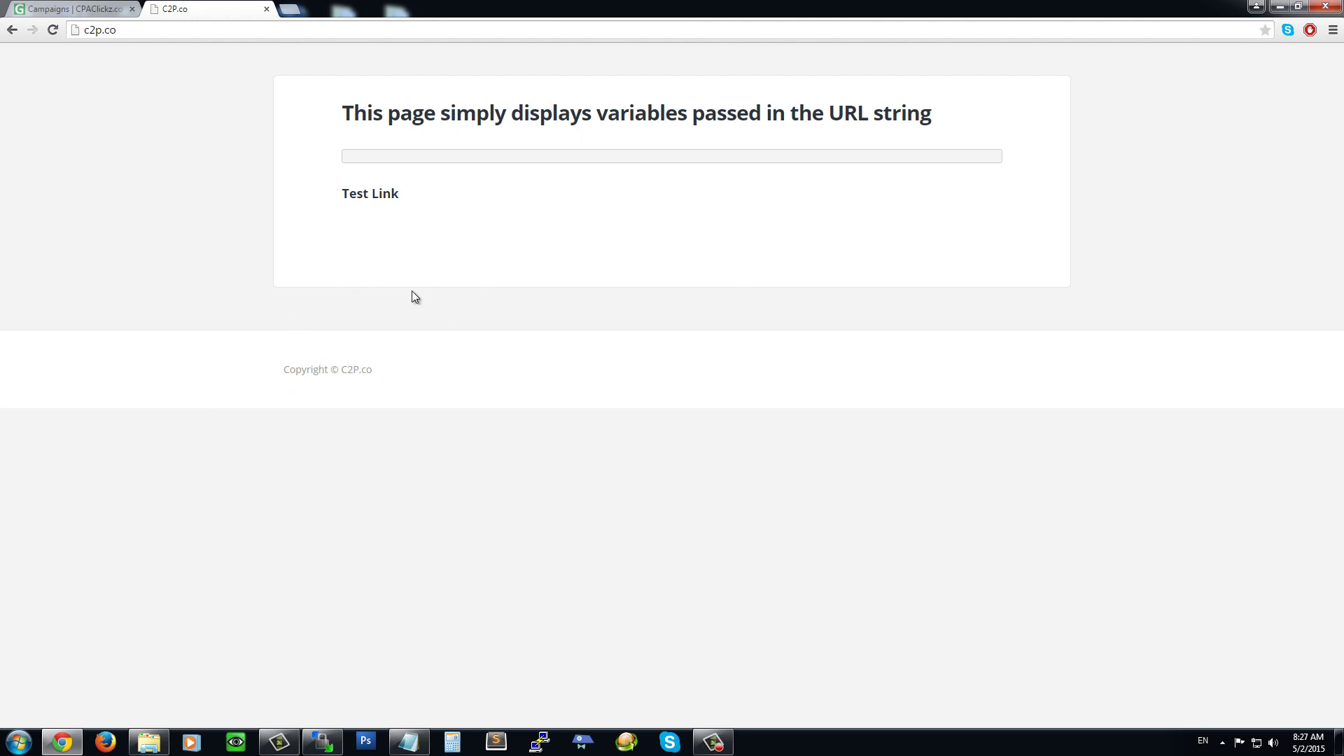
left_click(182, 26)
left_click(181, 26)
type("?source=test")
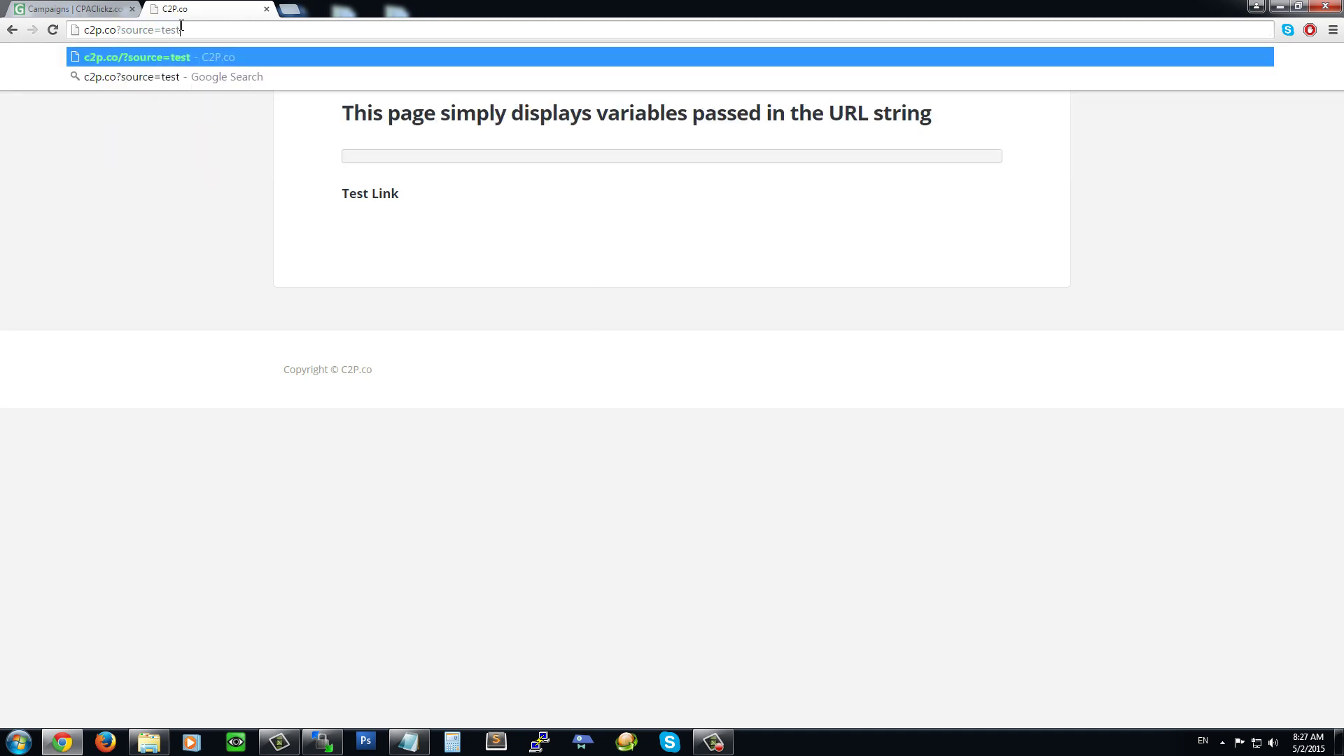
key("Return")
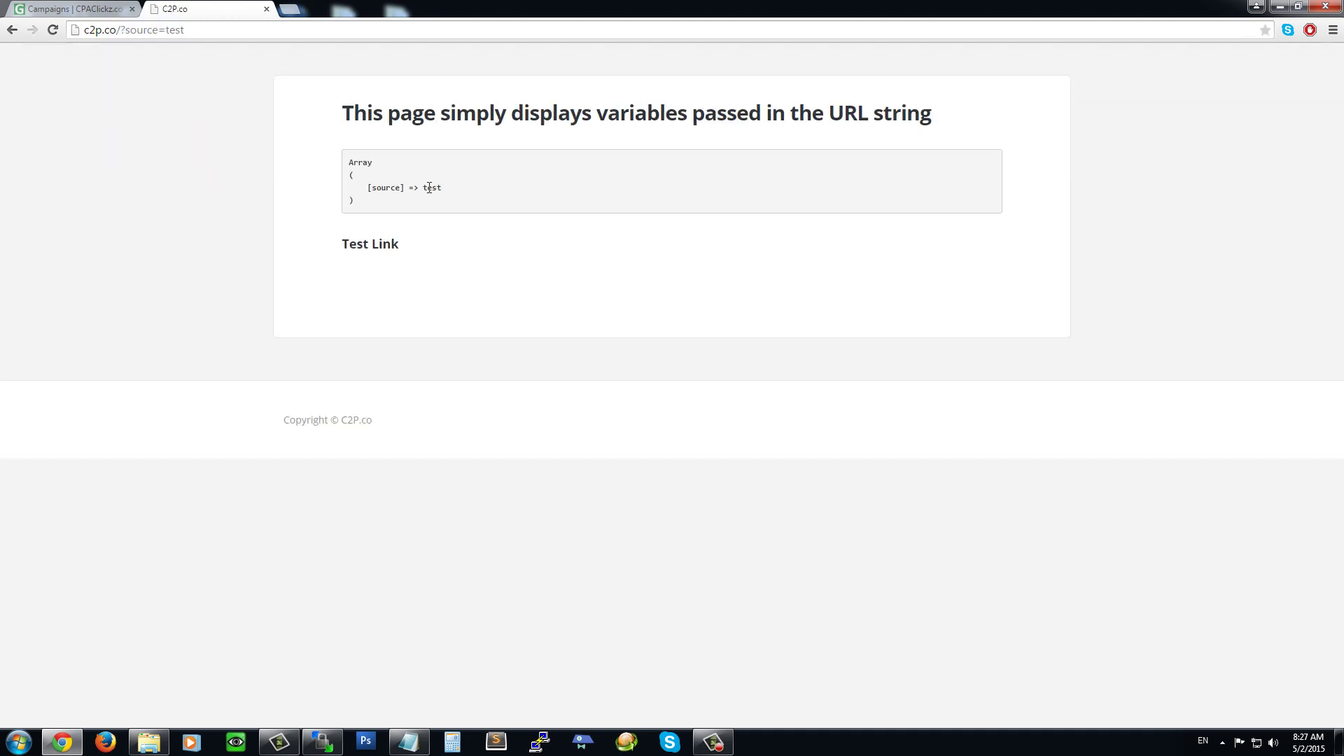
left_click_drag(348, 162, 417, 219)
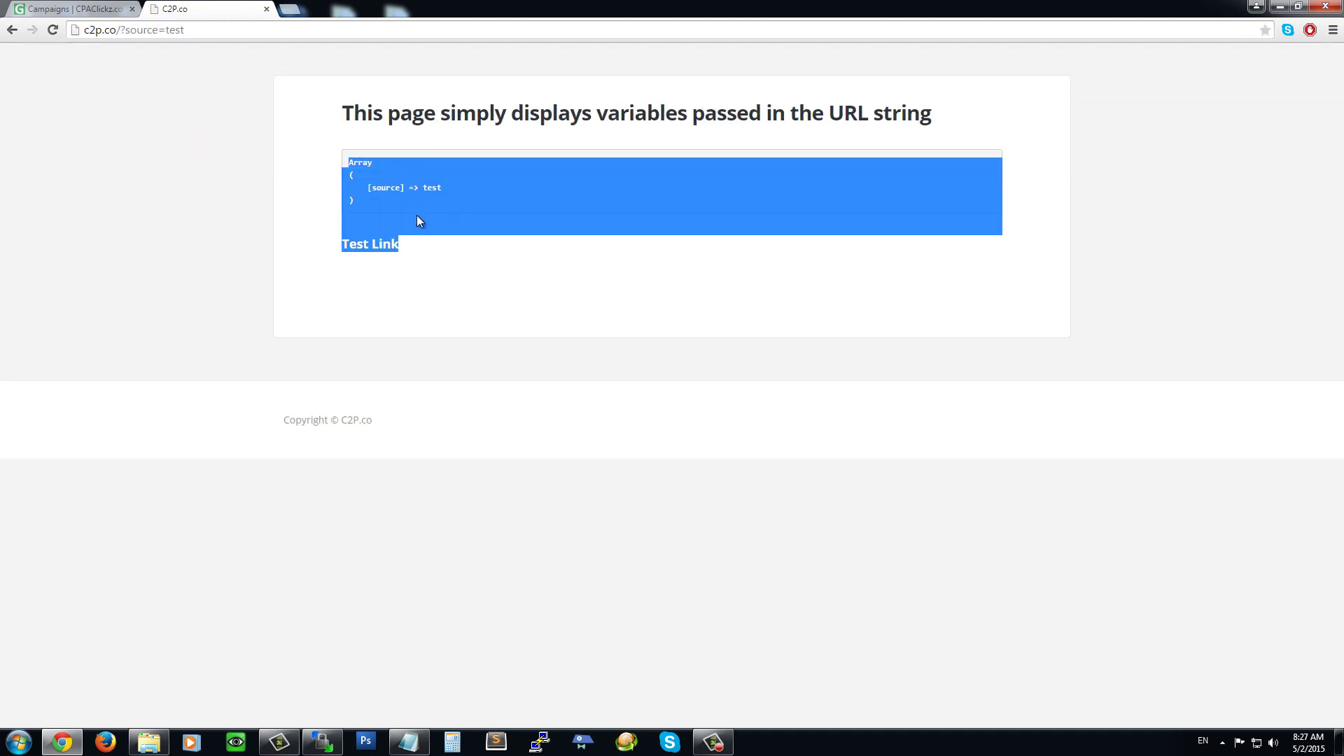
left_click(368, 205)
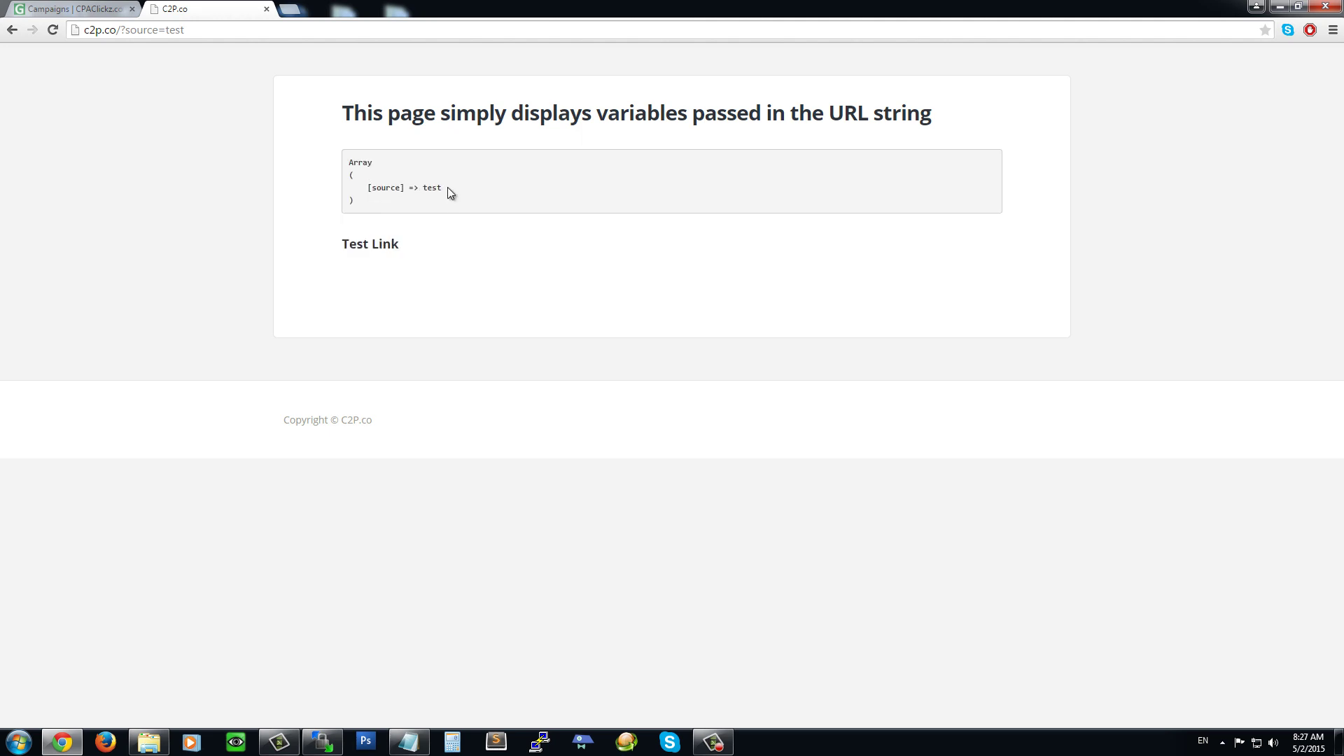
Return to the campaigns page, create the named campaign and select its link URL.
left_click(84, 7)
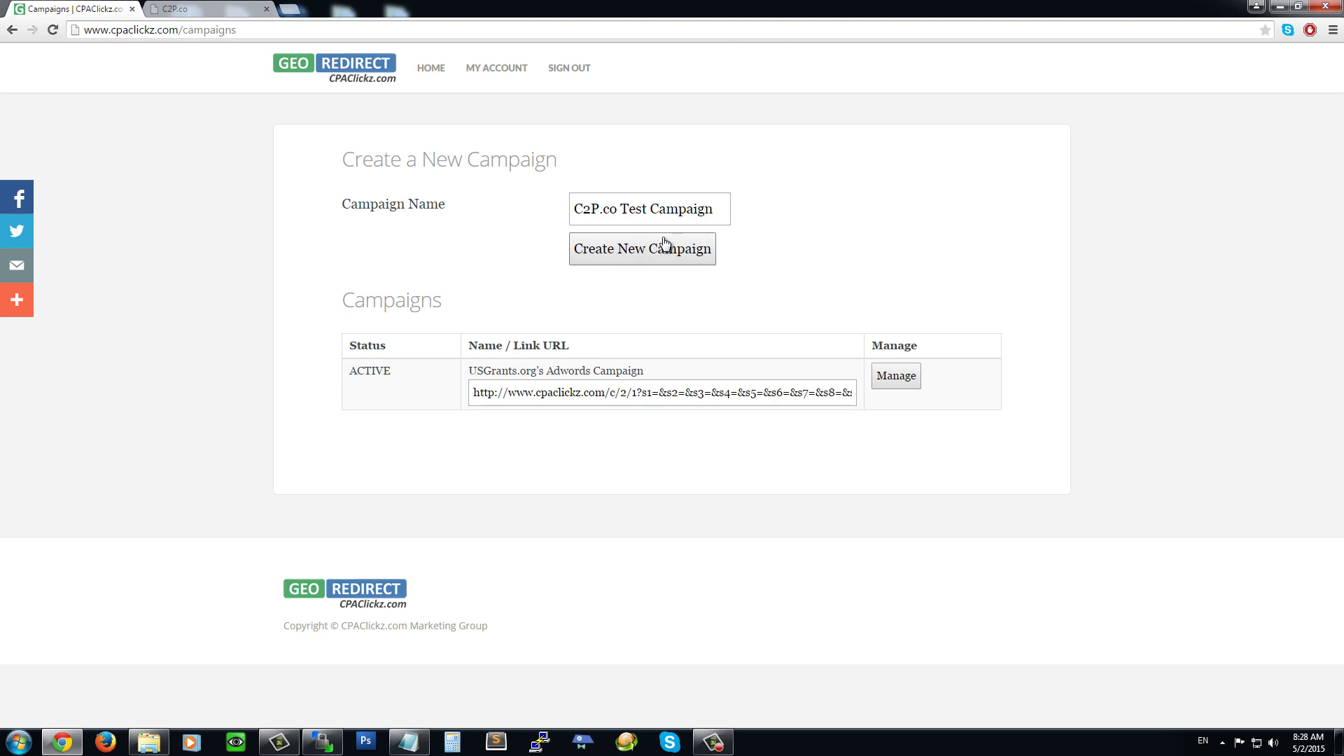
left_click(658, 260)
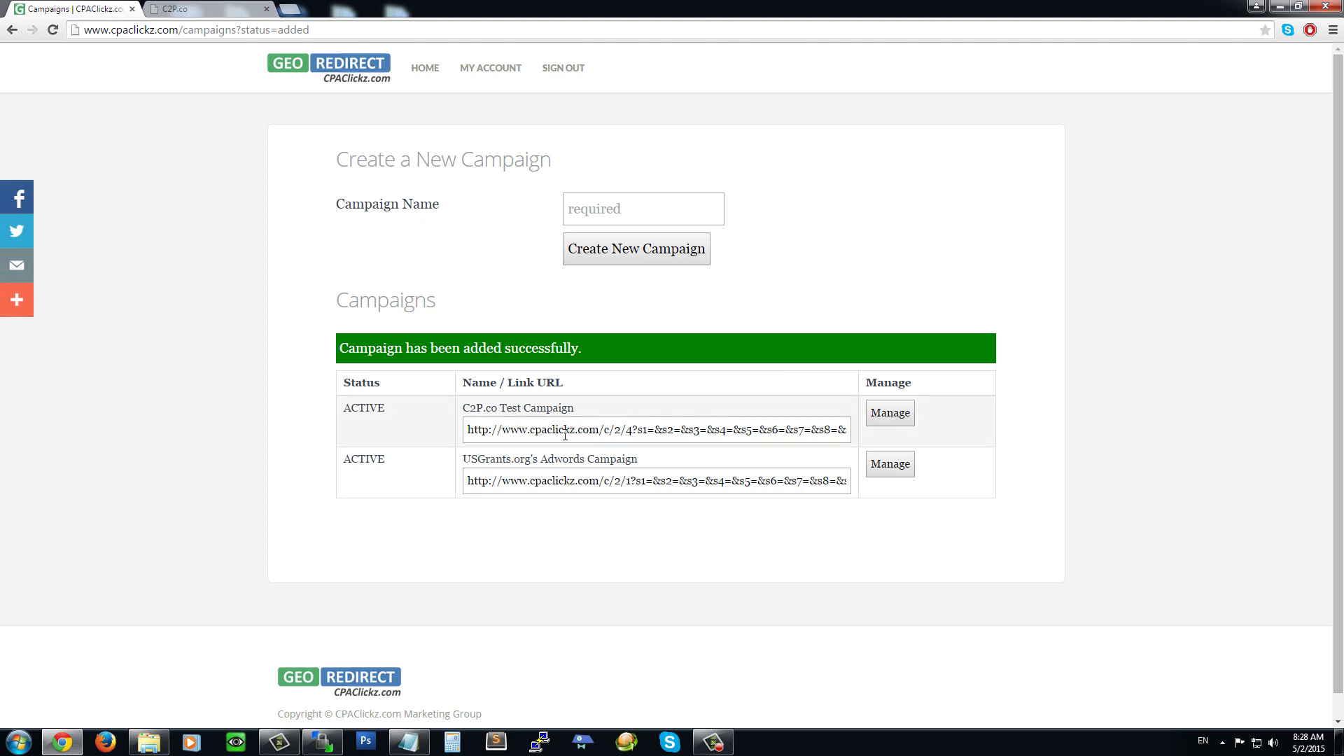
triple_click(559, 434)
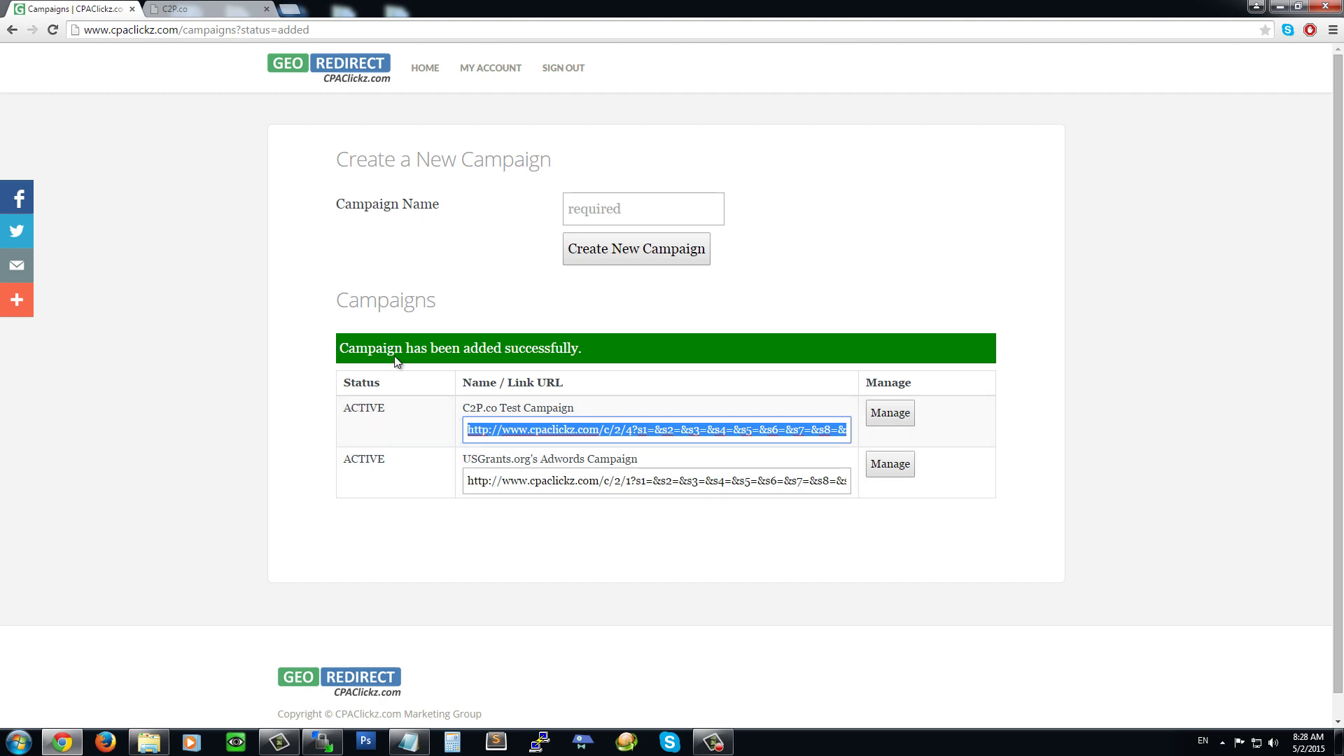
Open the management page of C2P.co Test Campaign and review its geo redirects table.
left_click(889, 416)
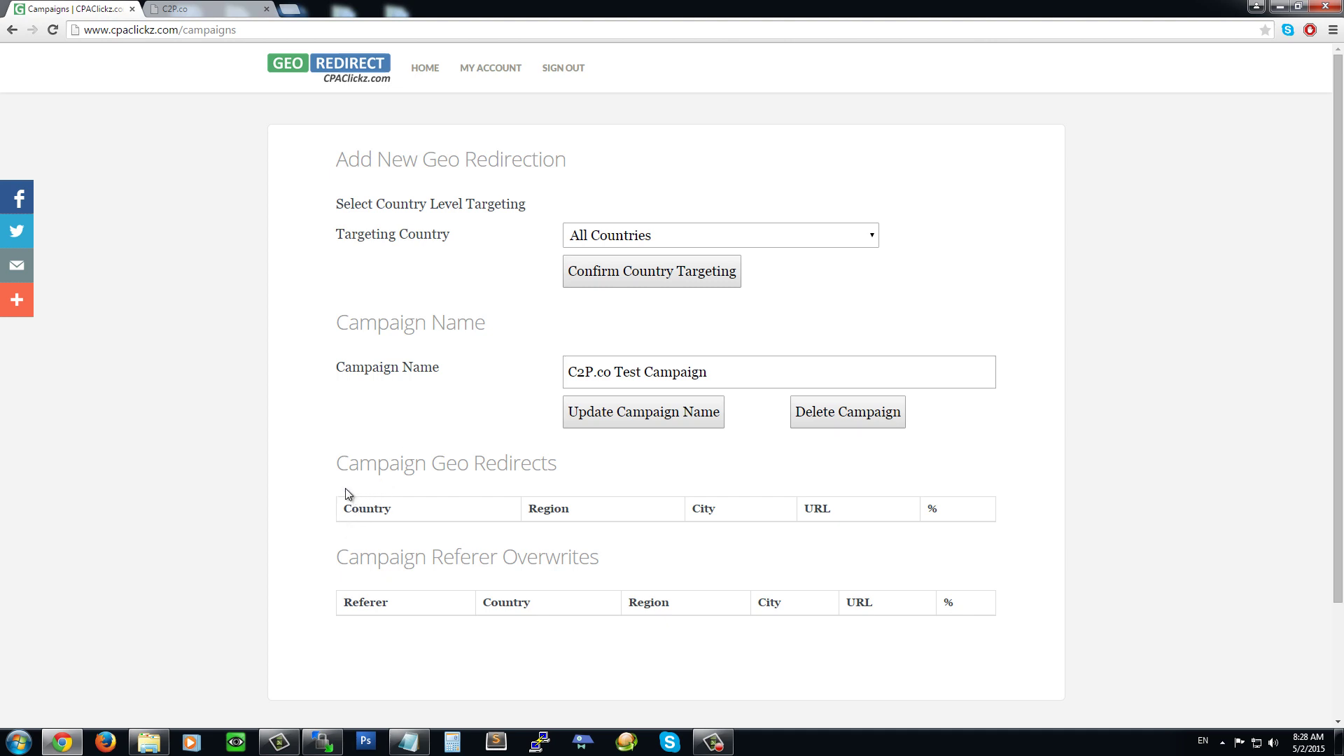
left_click_drag(334, 467, 1011, 525)
left_click(950, 499)
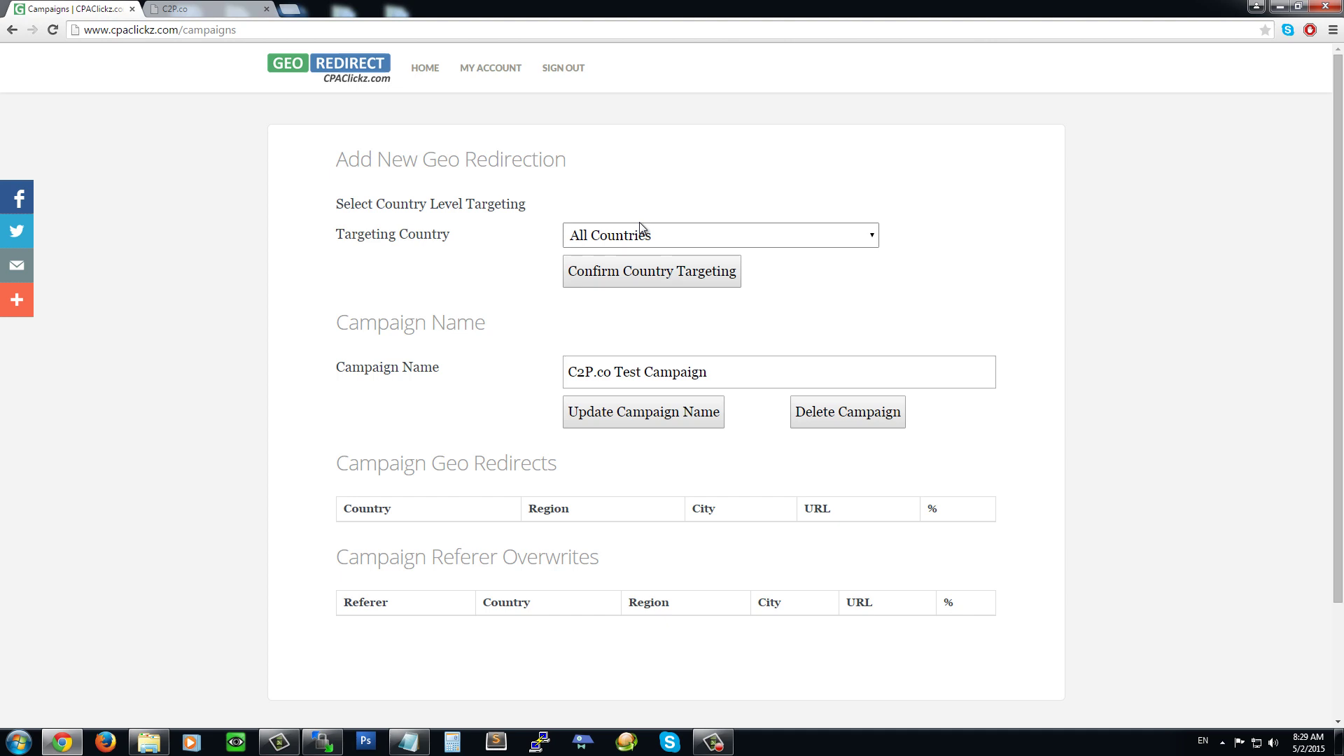
Set the targeting country of the new geo redirection to Canada and confirm it.
left_click(641, 241)
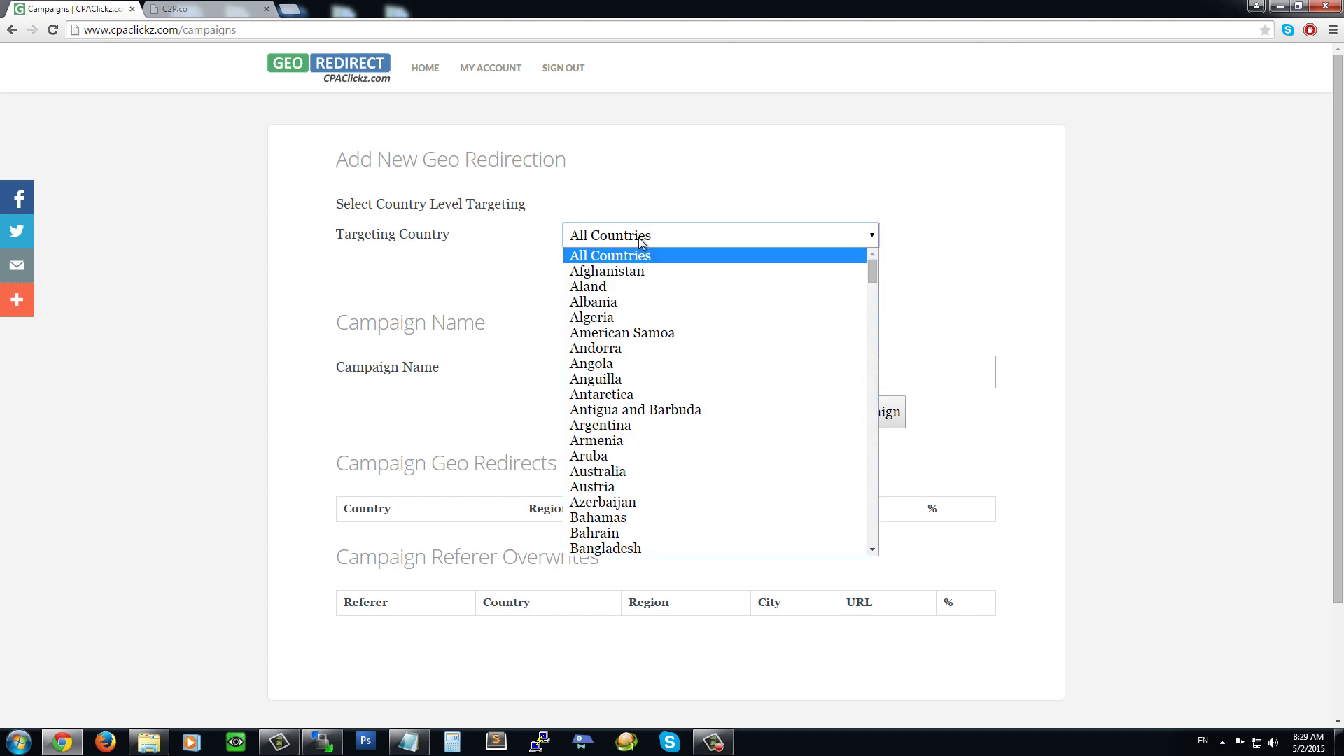
type("can")
key("Return")
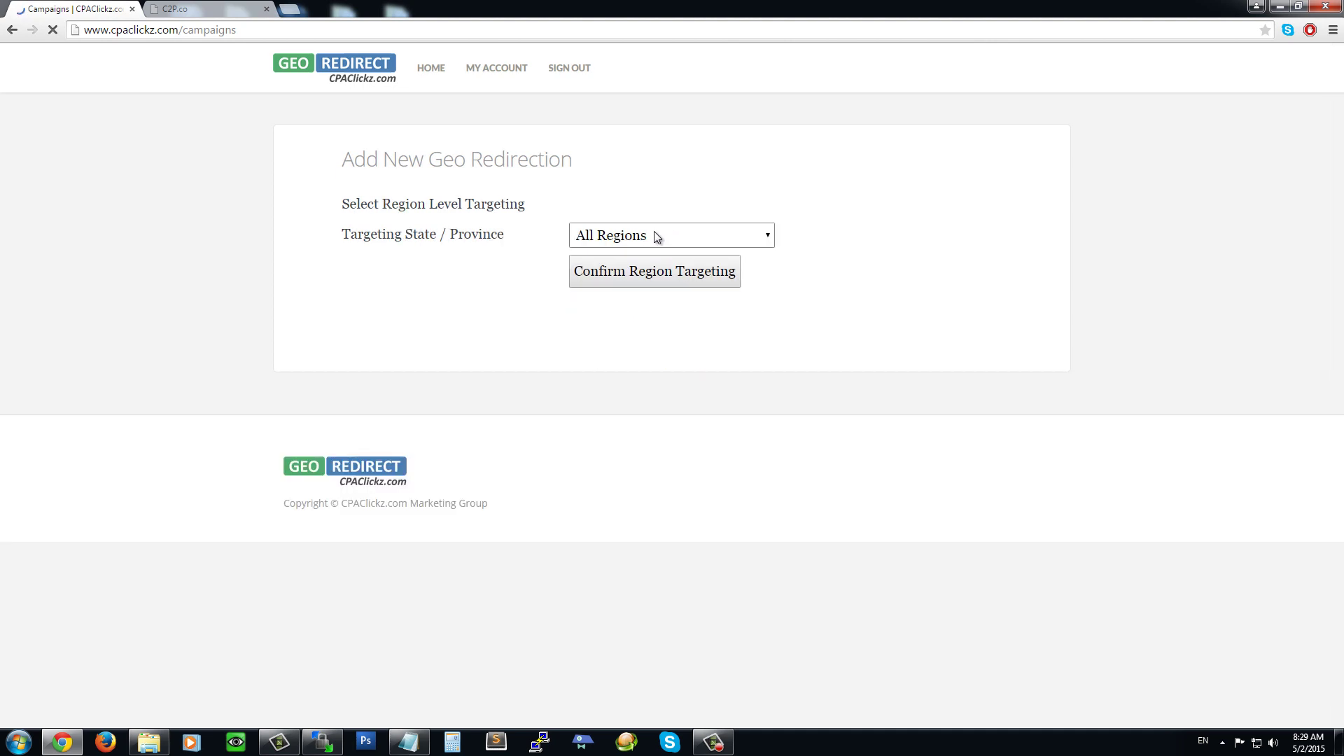
Set the targeting state or province to Ontario and confirm the region targeting.
left_click(655, 229)
type("o")
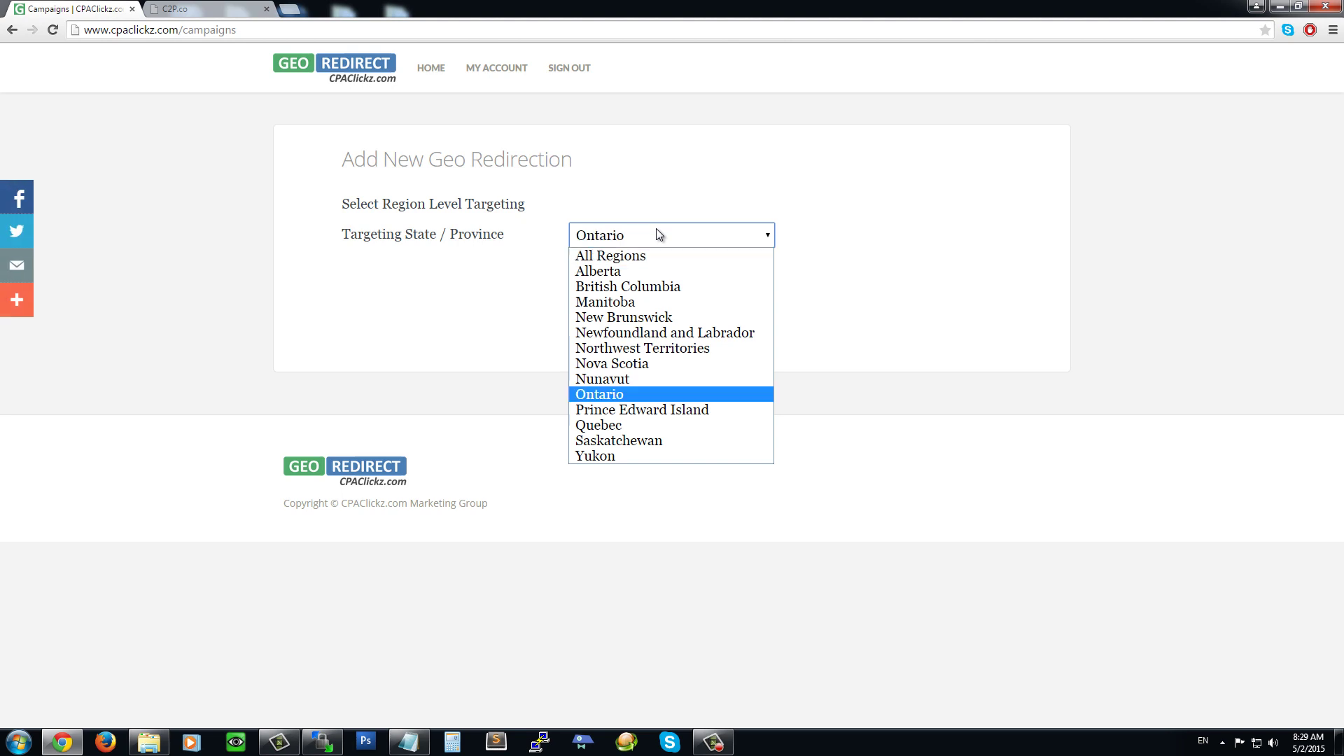
key("Return")
key("Tab")
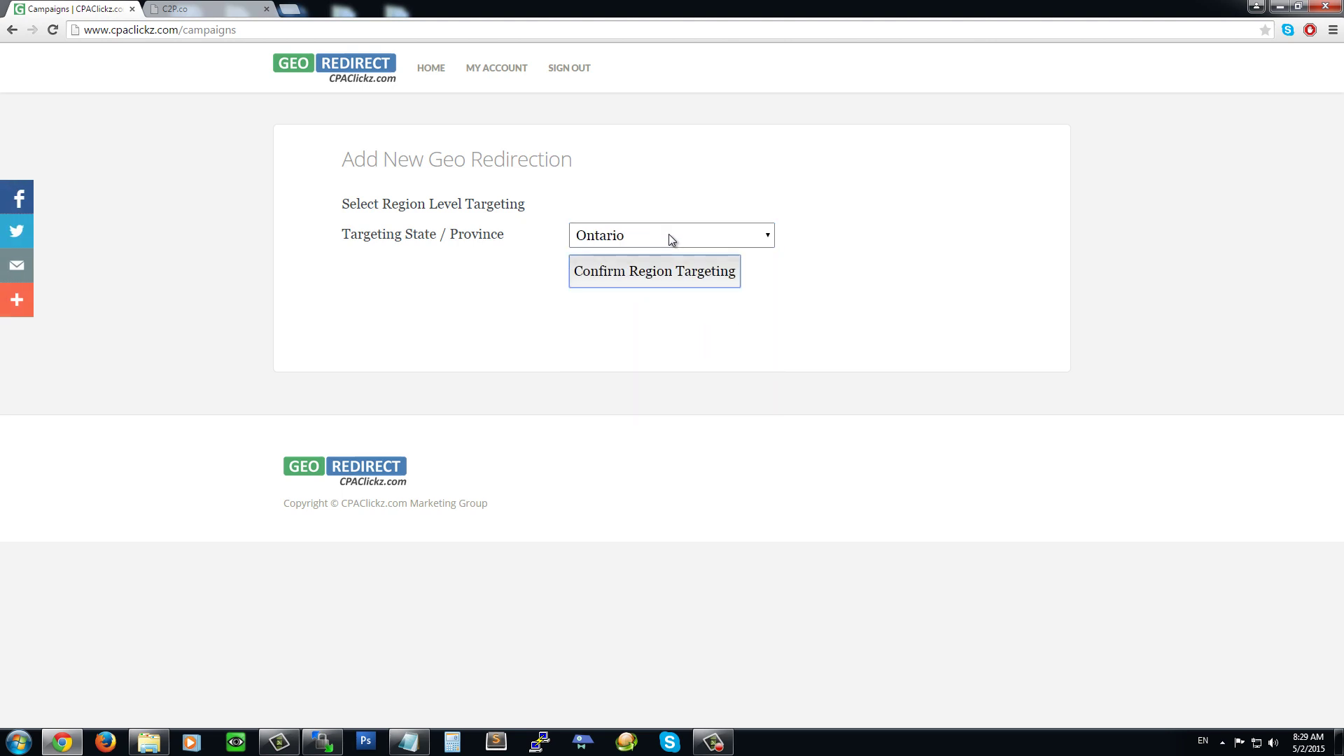
key("Return")
Set the targeting city to Scarborough and confirm the city targeting.
left_click(607, 236)
type("sc")
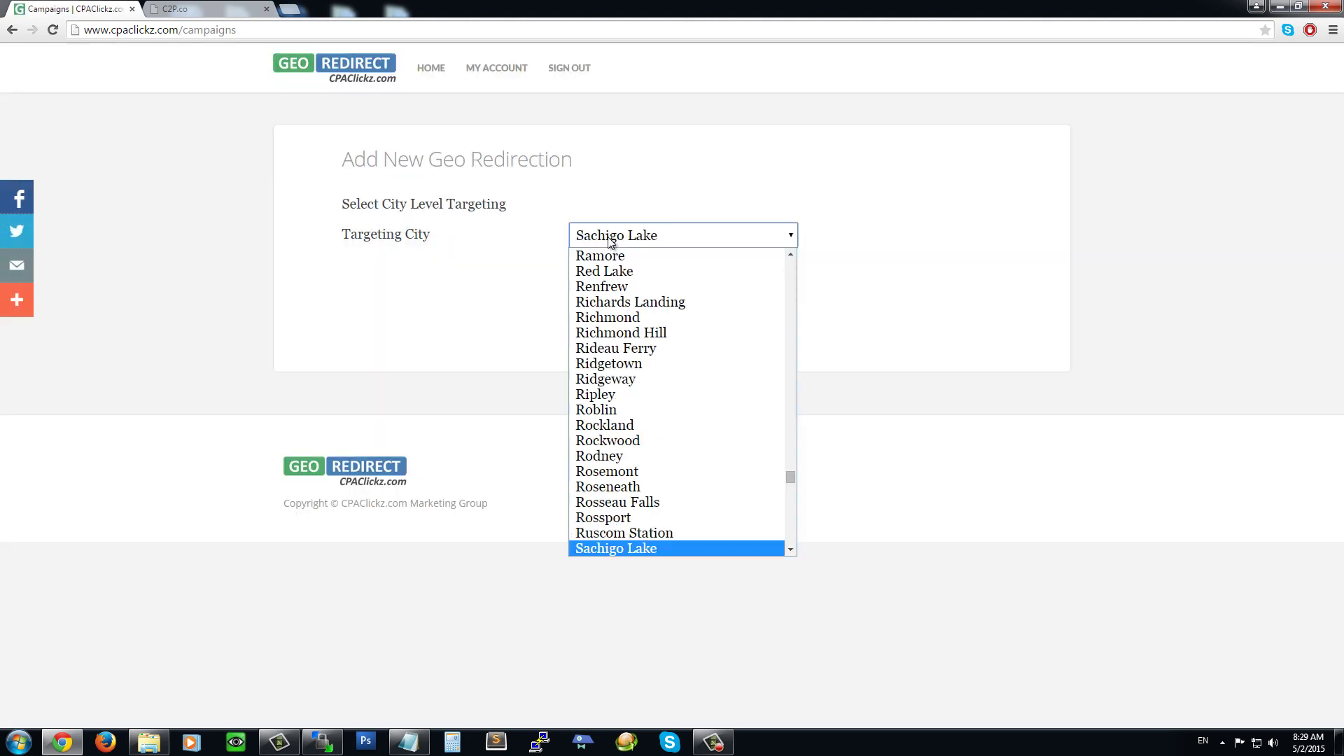
key("Return")
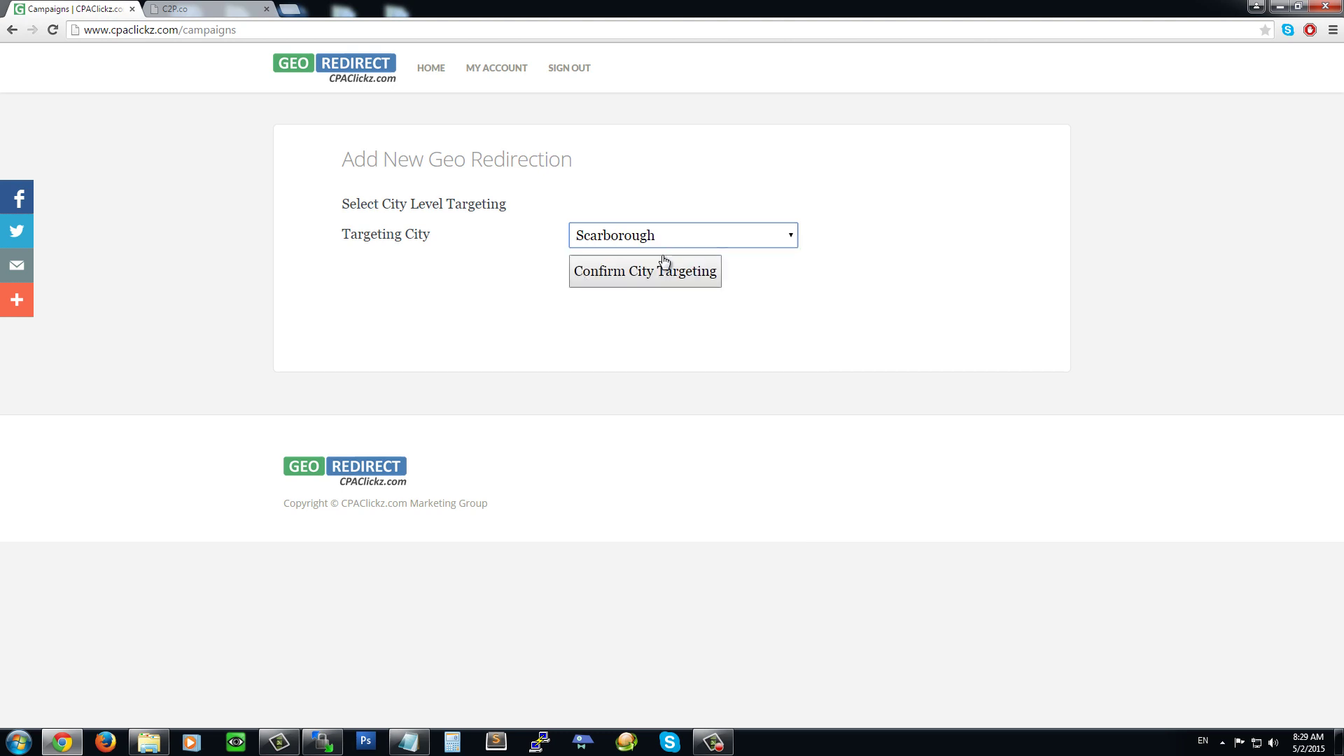
left_click(648, 274)
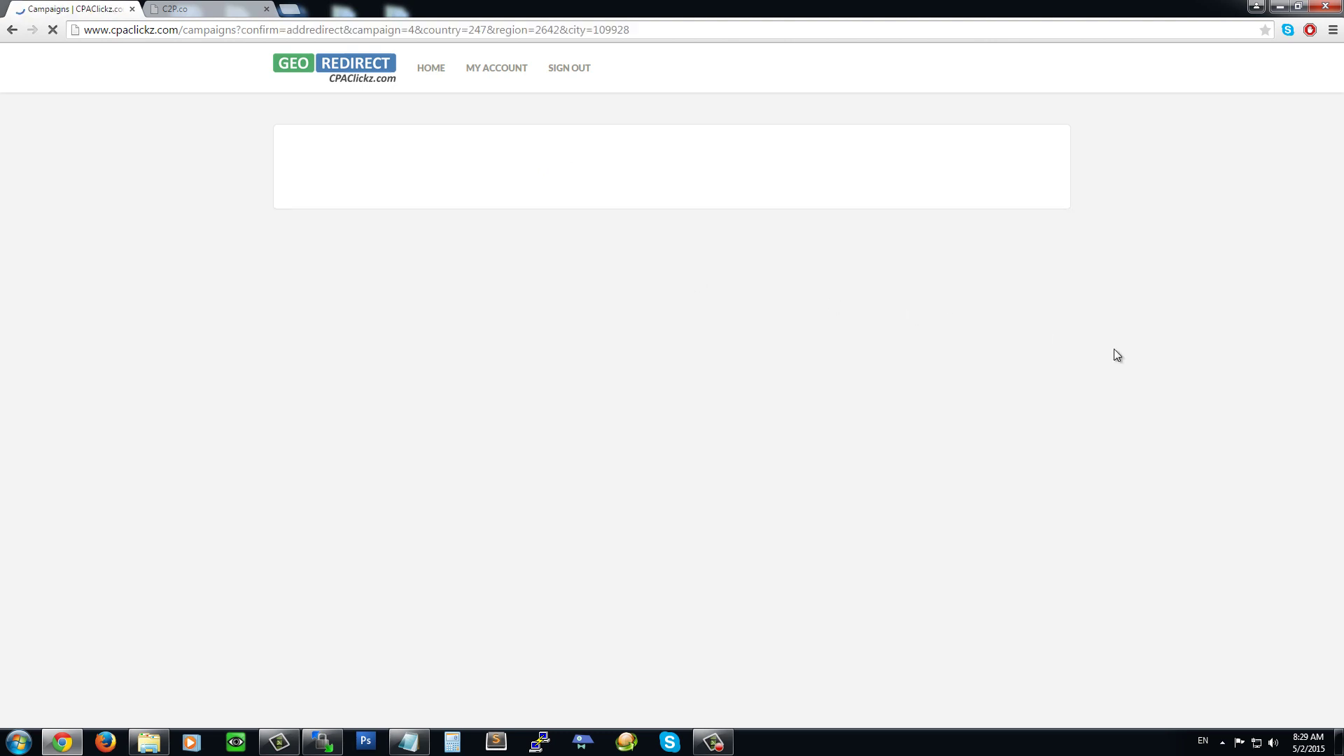
scroll(883, 334, "down", 4)
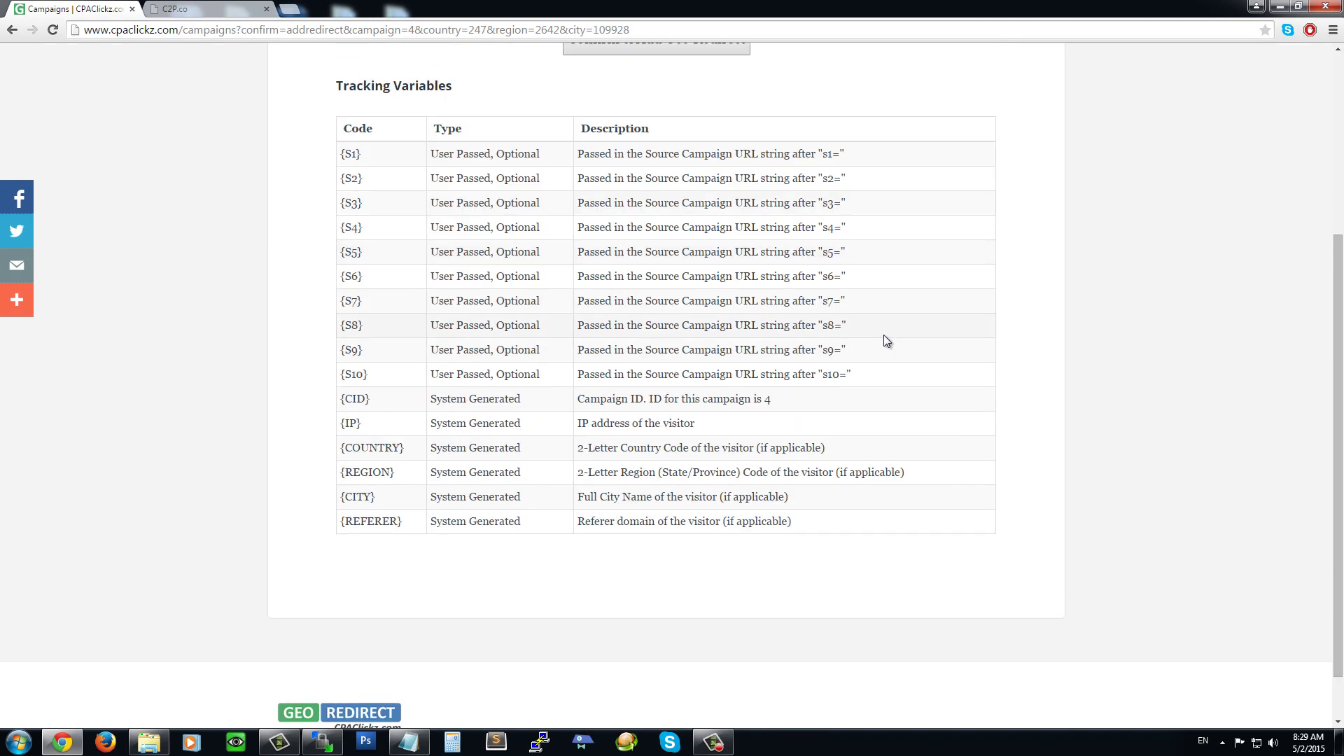
scroll(868, 371, "up", 4)
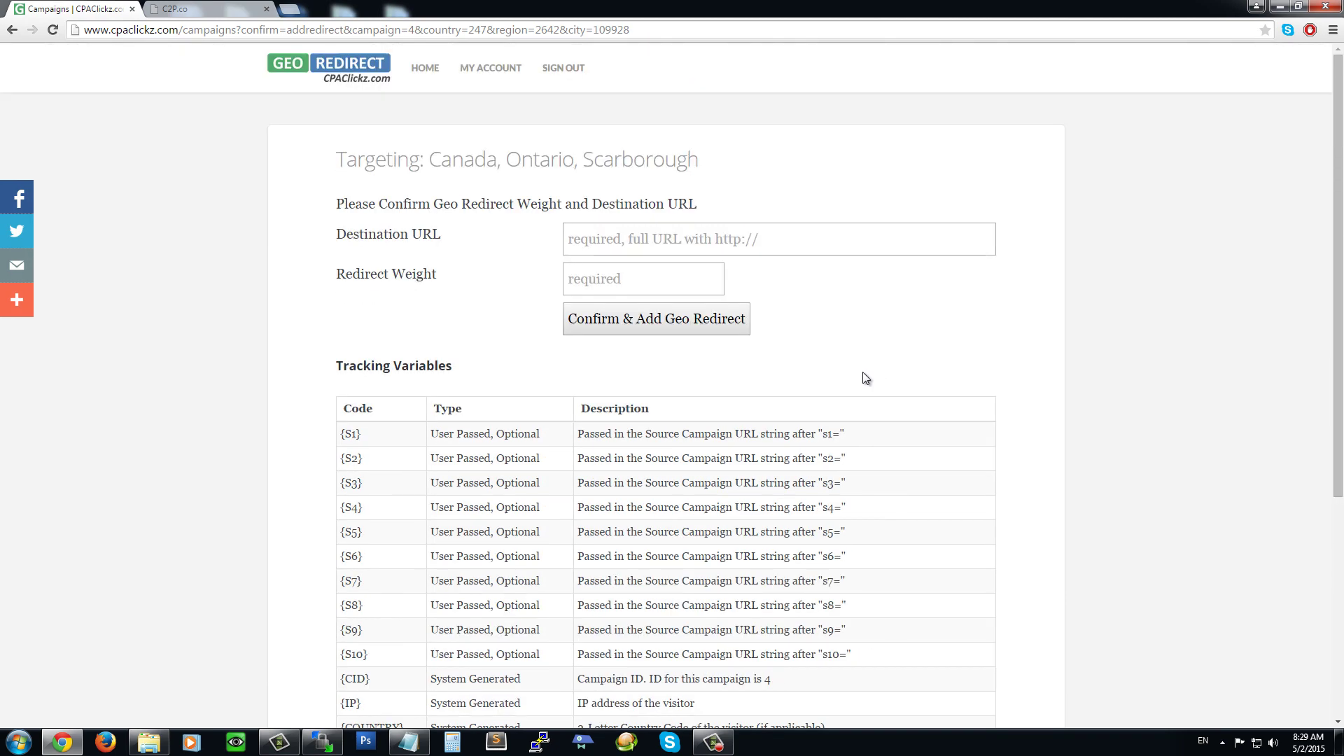
left_click_drag(441, 161, 591, 175)
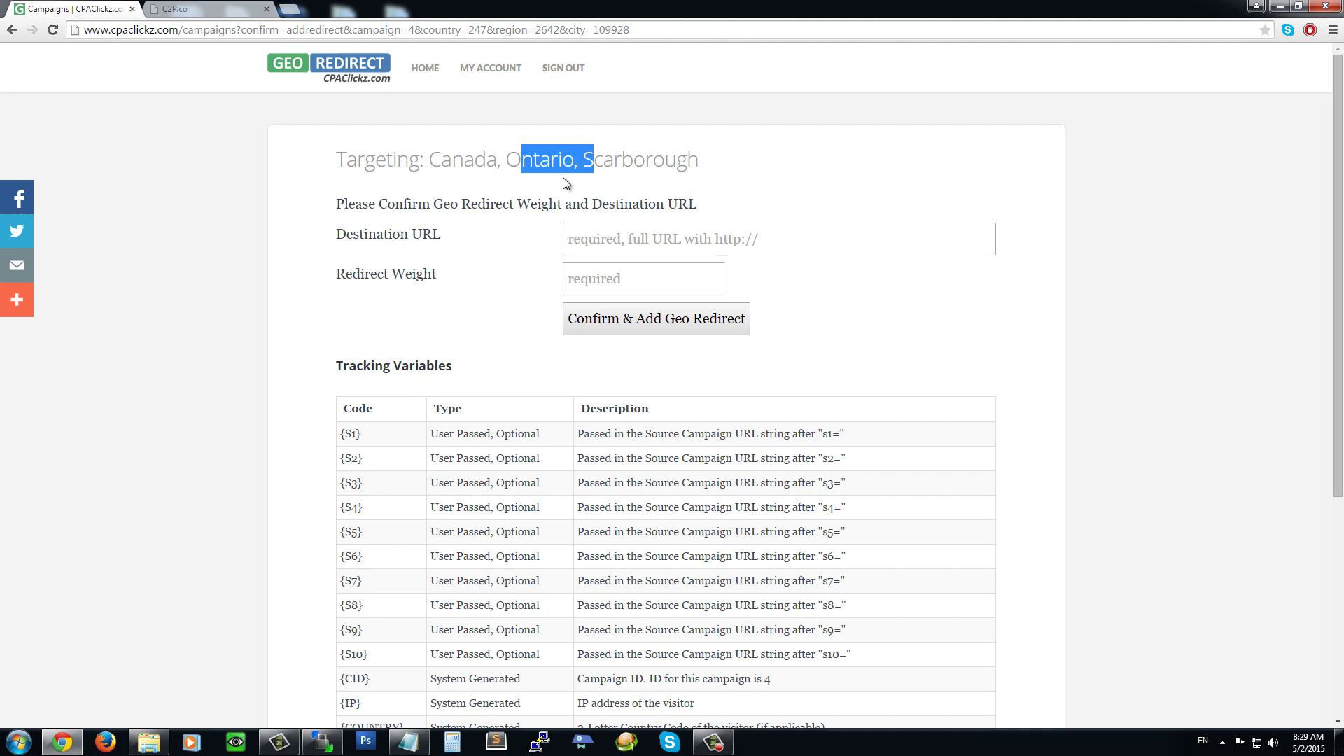
left_click(617, 164)
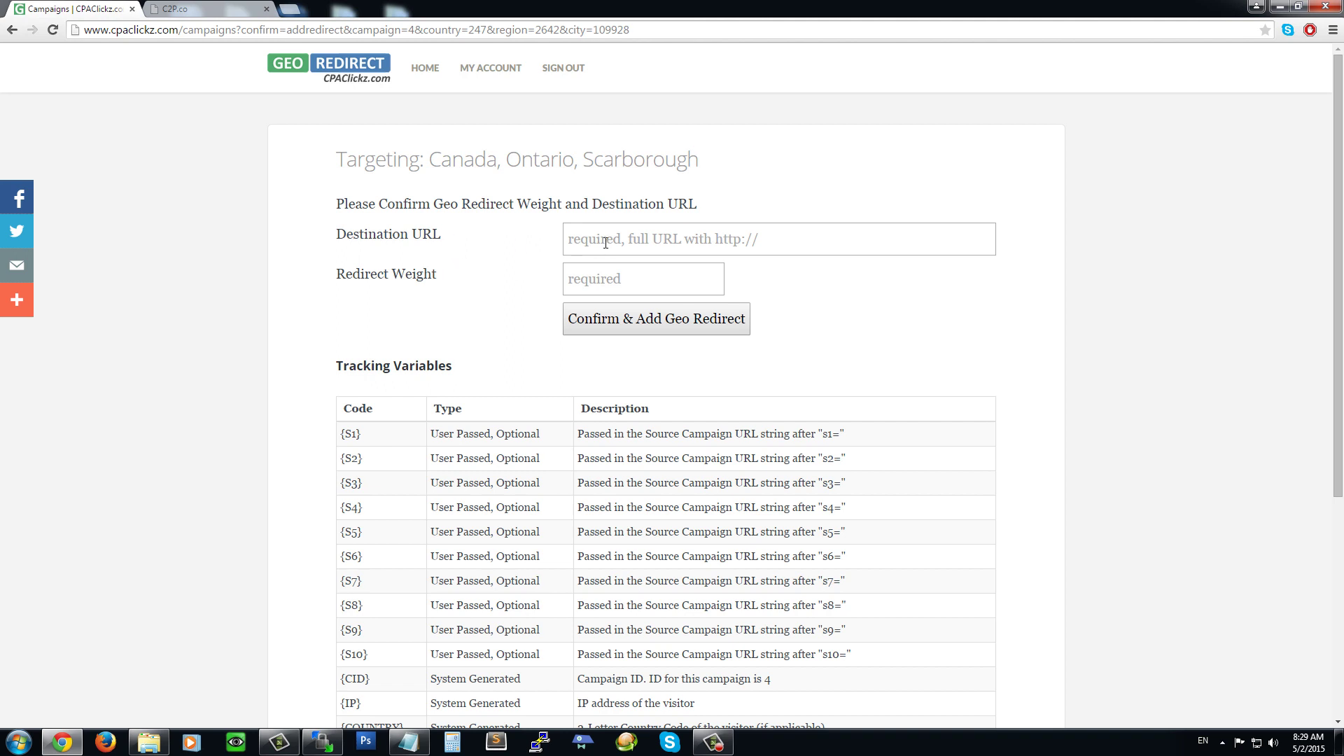
left_click(671, 244)
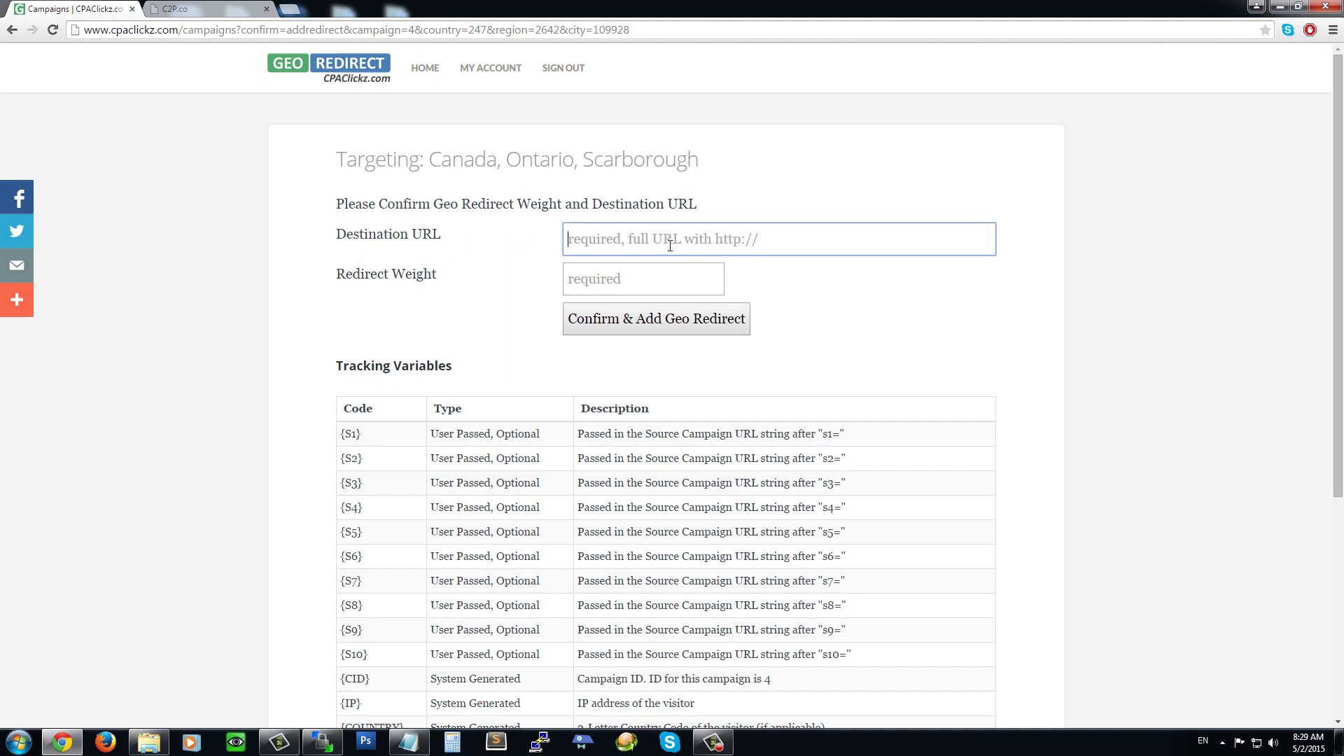
type("http:")
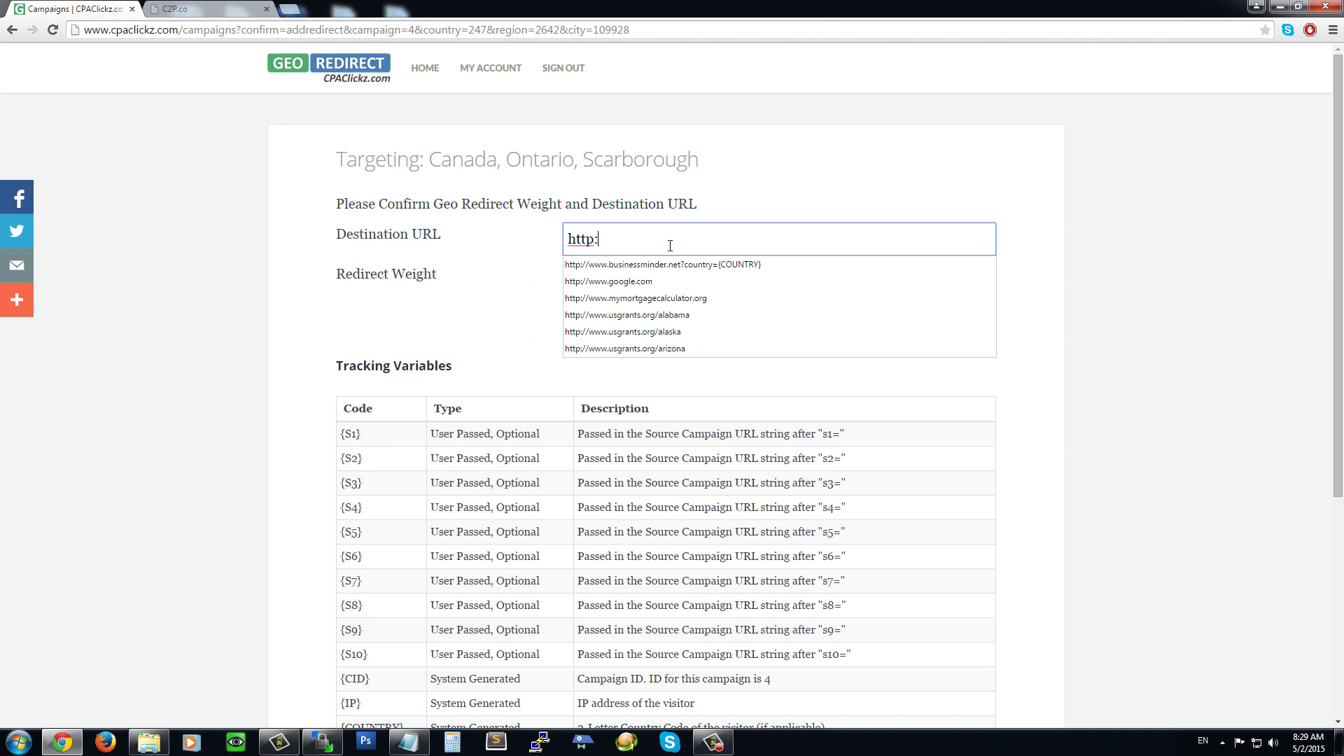
type("//c2p.c")
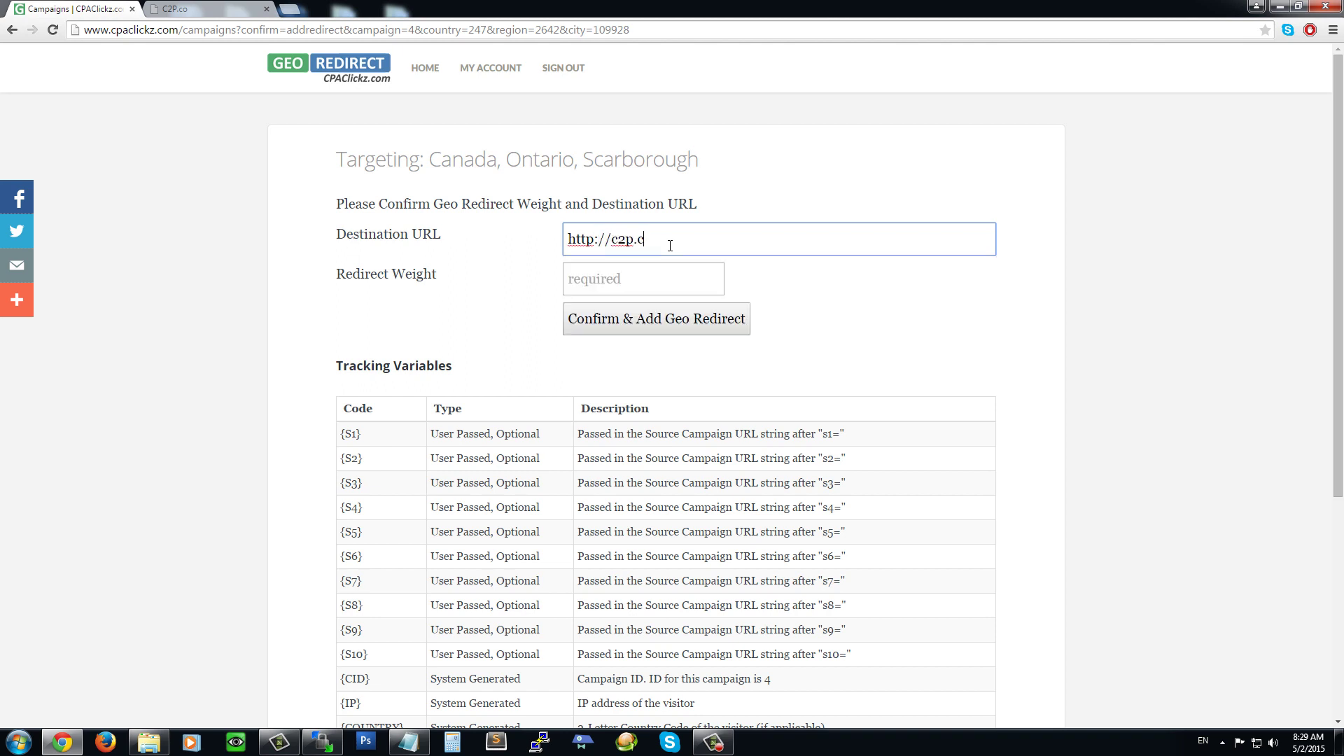
type("o?source={S1}")
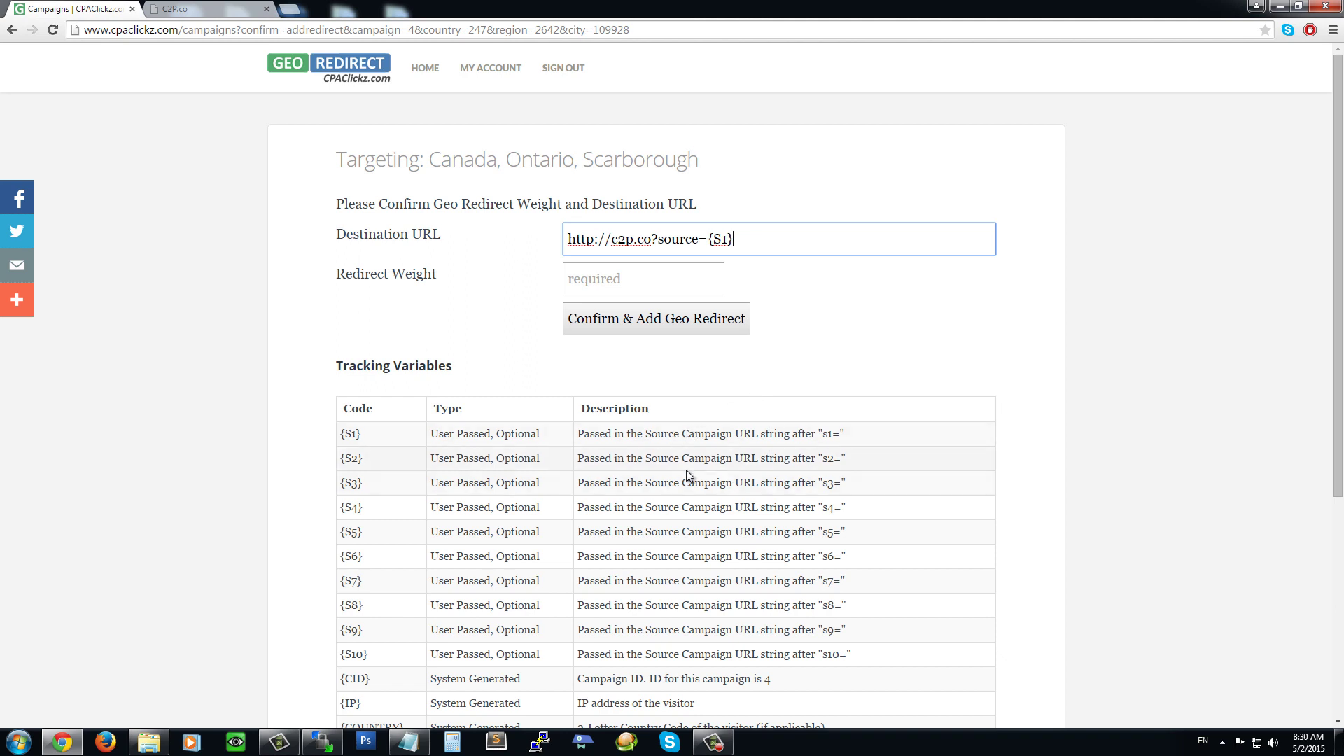
Set the geo redirect's weight to 100.
left_click(602, 264)
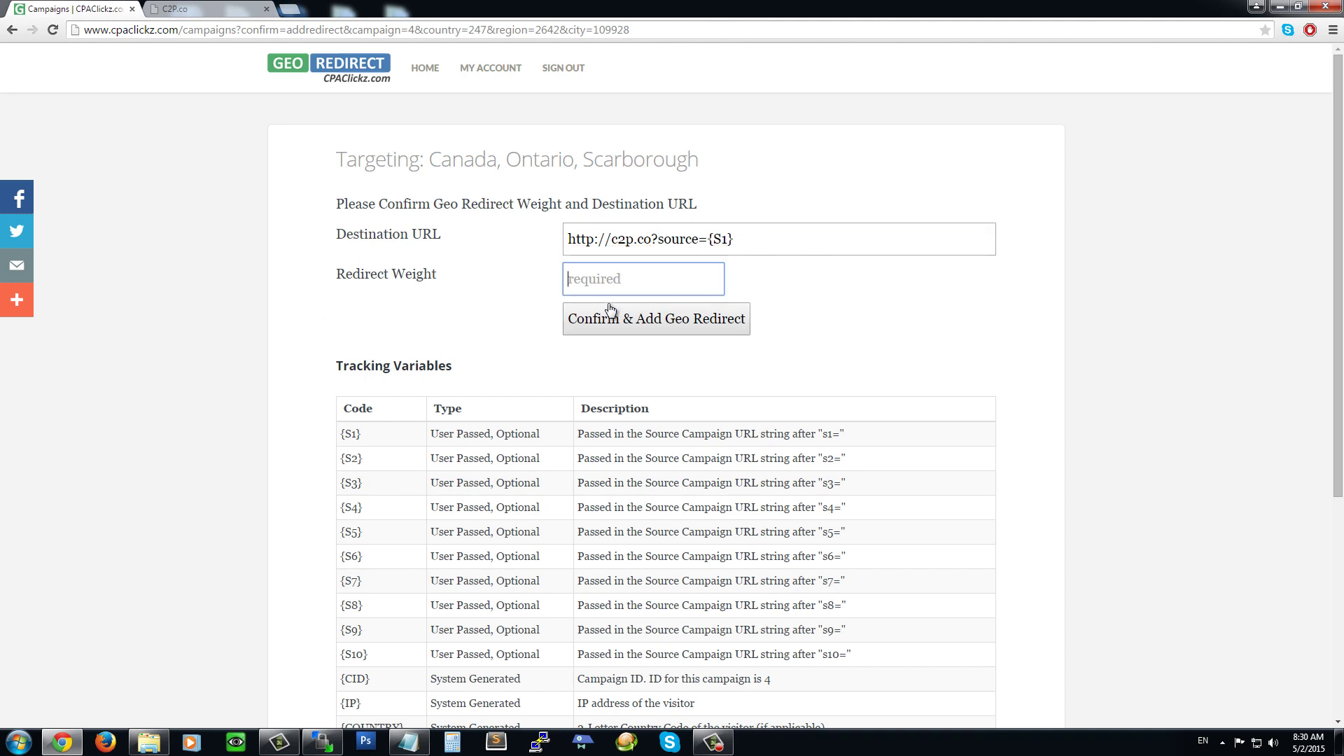
type("100")
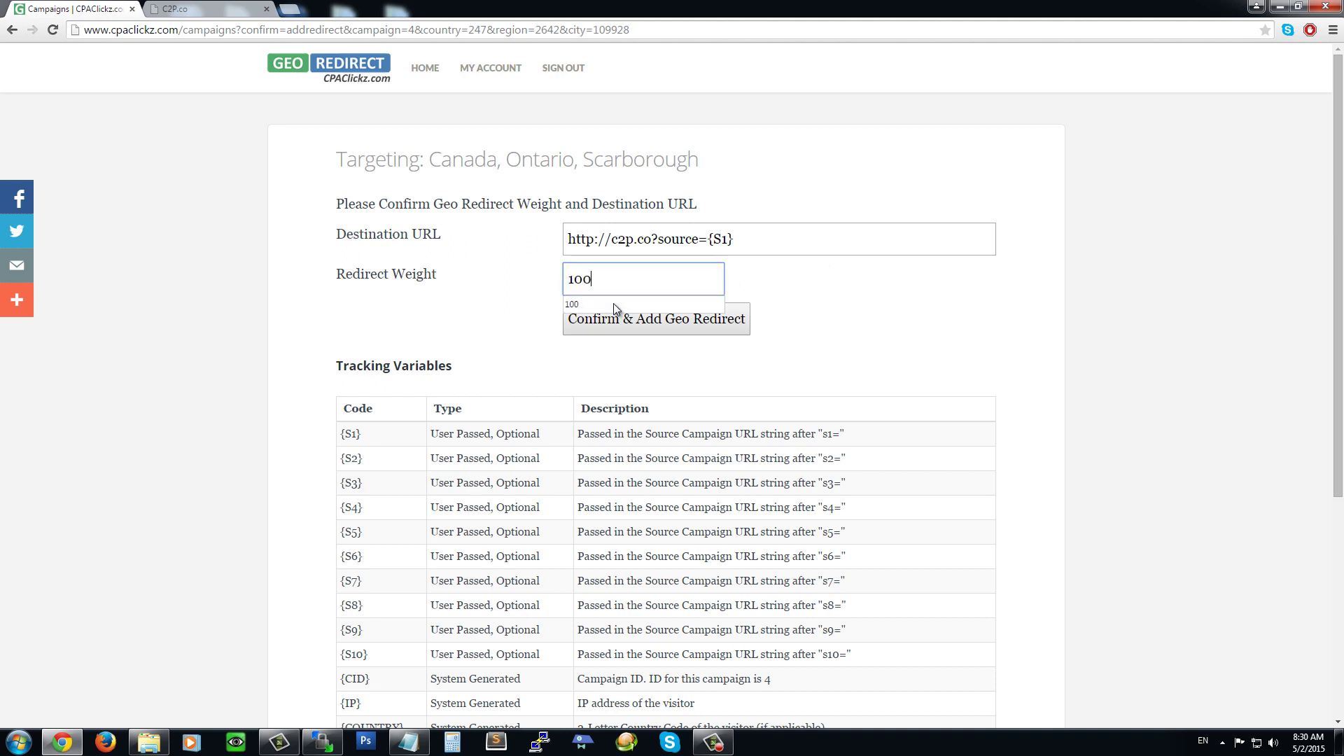
left_click(831, 323)
triple_click(802, 250)
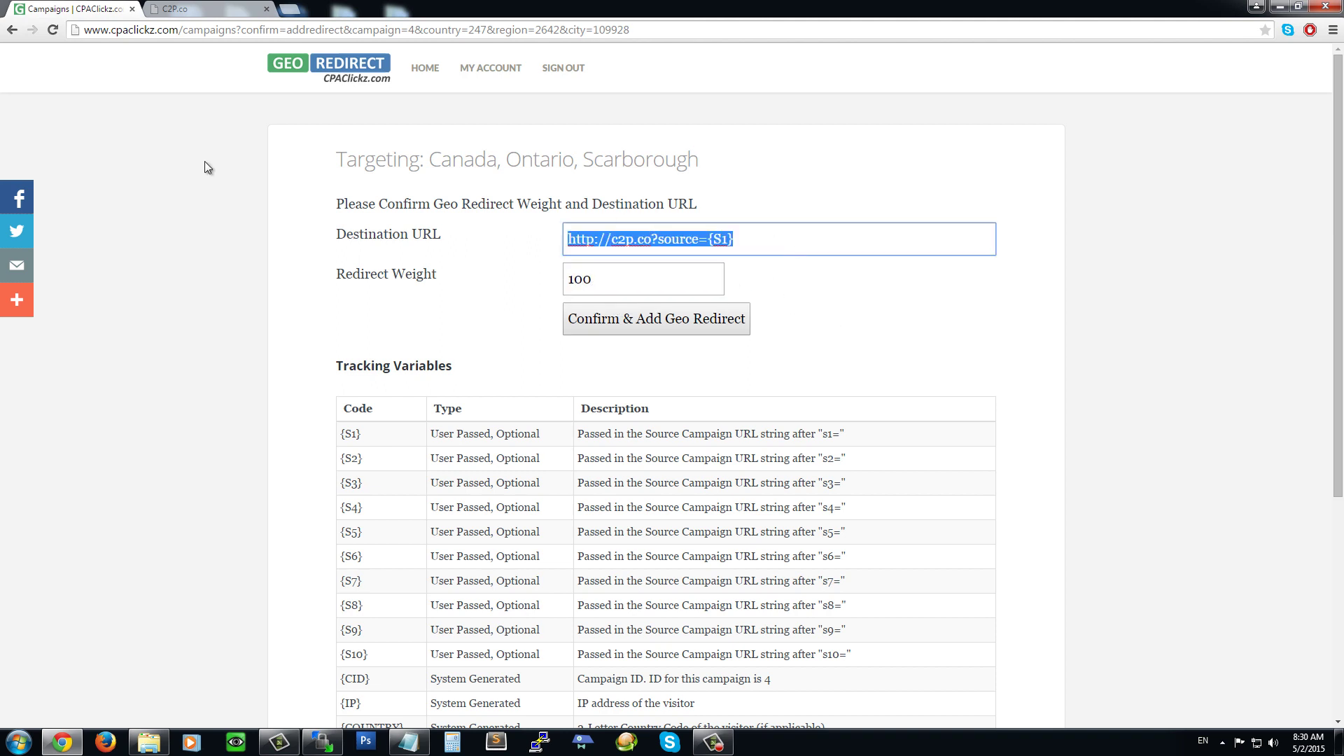
left_click(634, 285)
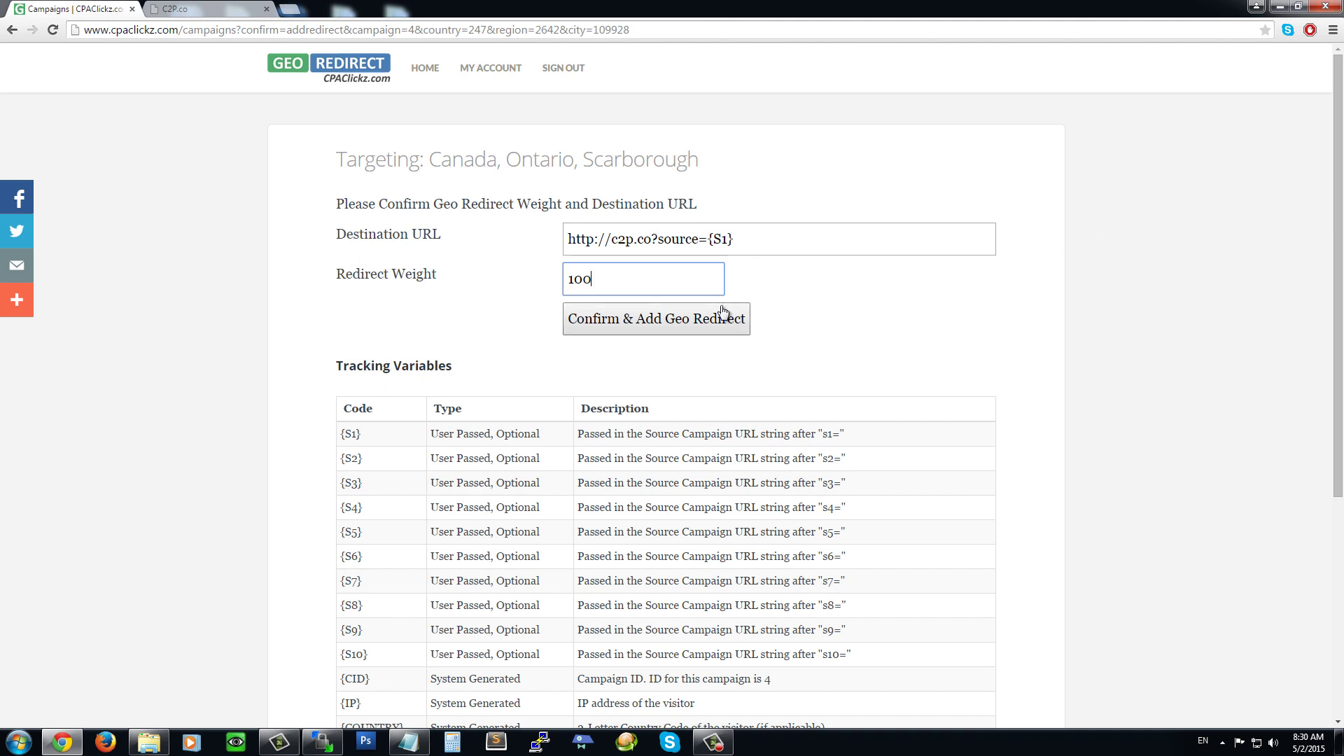
left_click(764, 244)
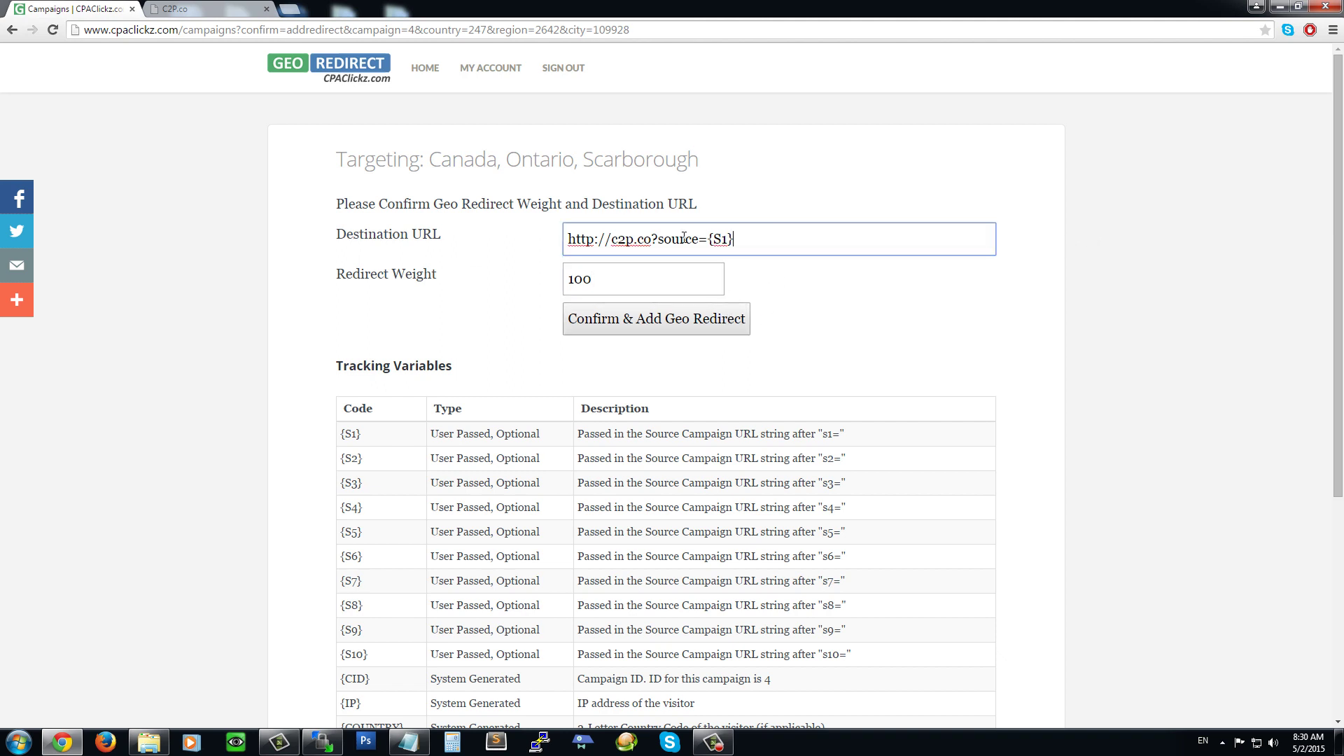
key("ctrl+a")
left_click(784, 249)
left_click(629, 277)
left_click_drag(648, 278, 486, 261)
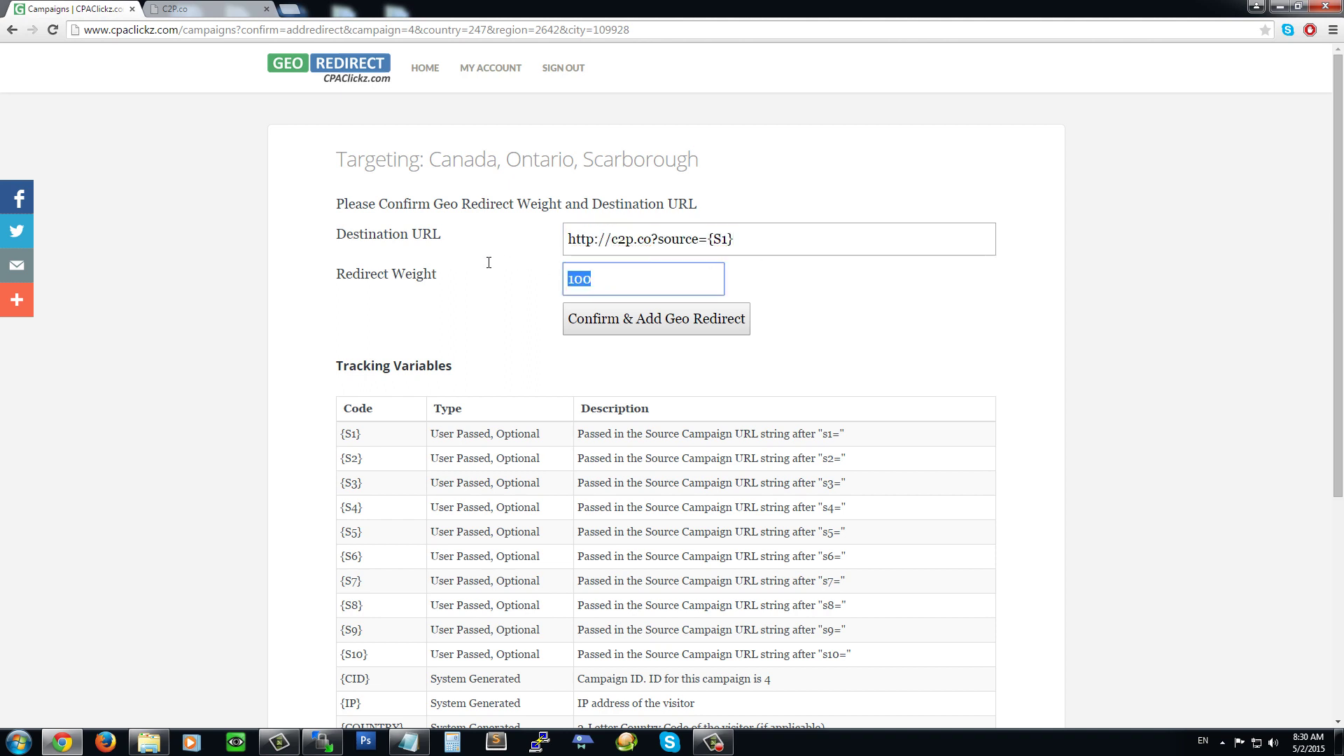
left_click(644, 280)
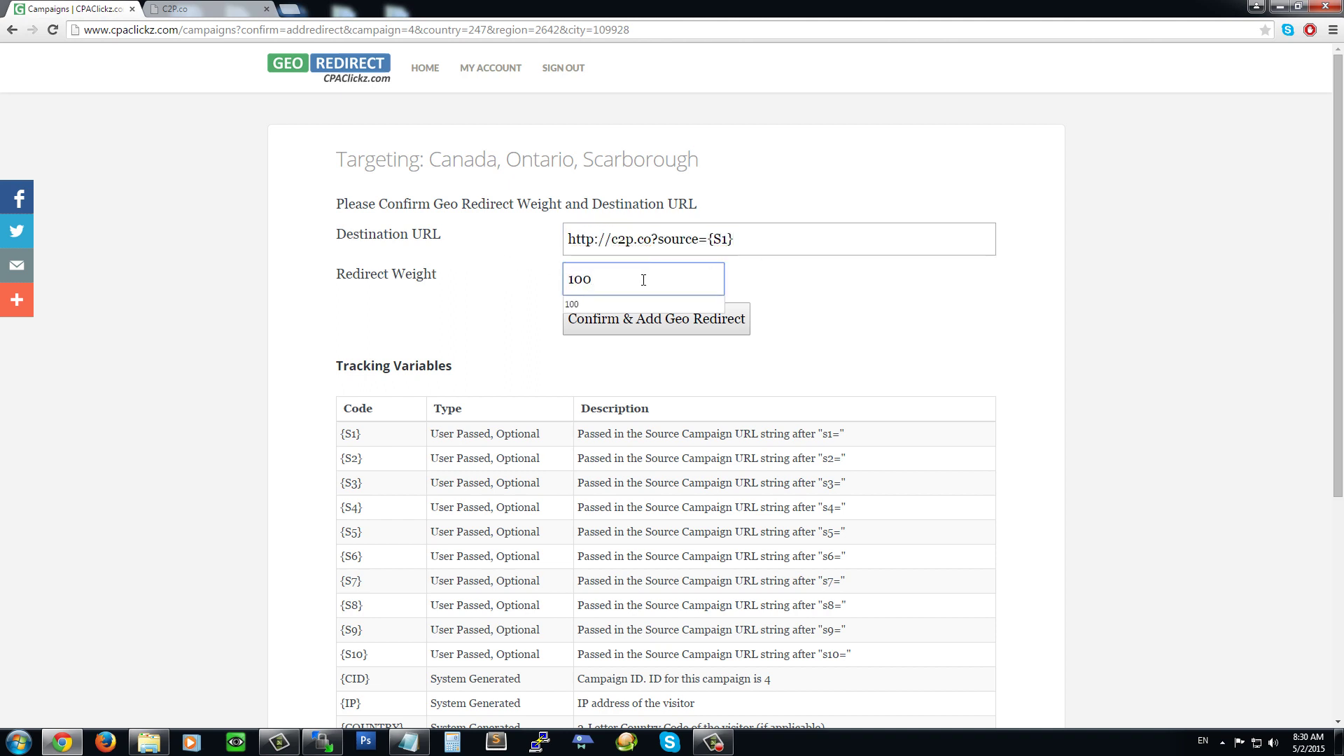
left_click_drag(612, 283, 507, 291)
left_click(623, 287)
left_click_drag(592, 280, 440, 283)
left_click(775, 241)
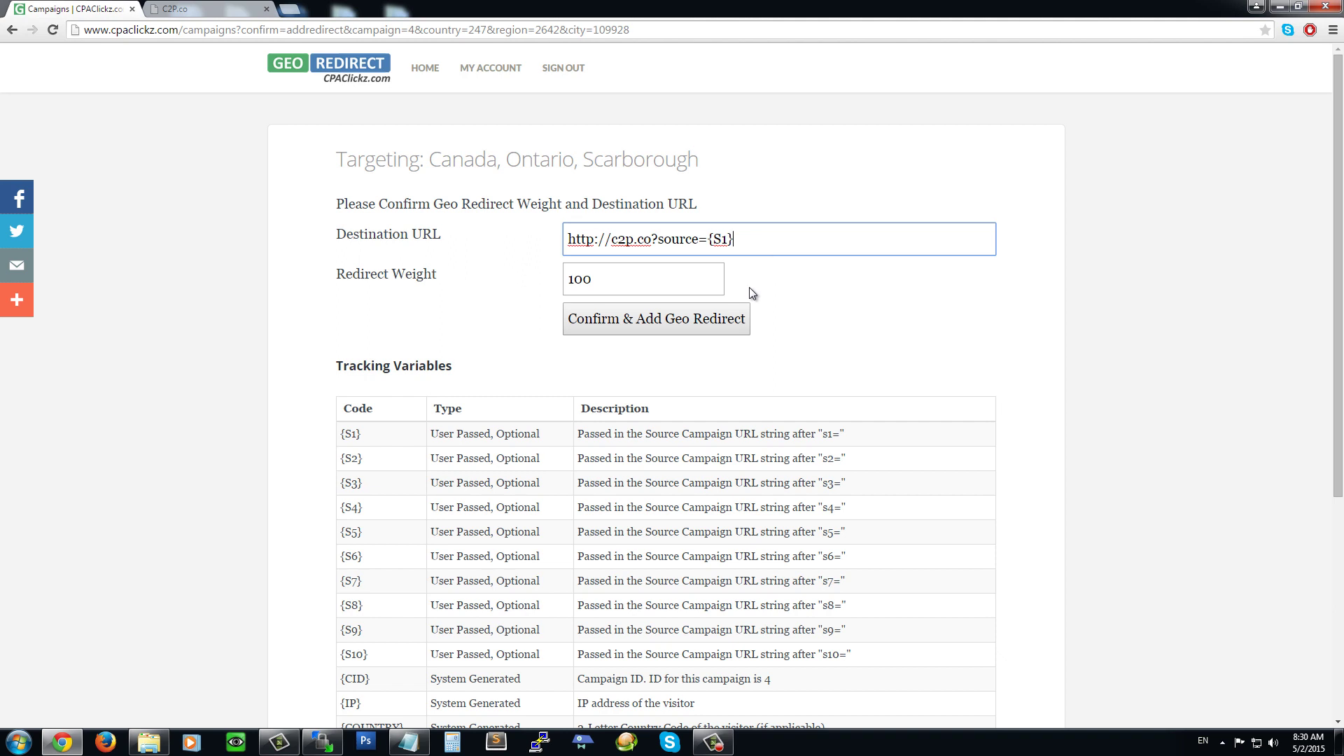
Confirm and add the Scarborough geo redirect with its weight of 100, and return to the campaigns list.
left_click_drag(602, 280, 483, 292)
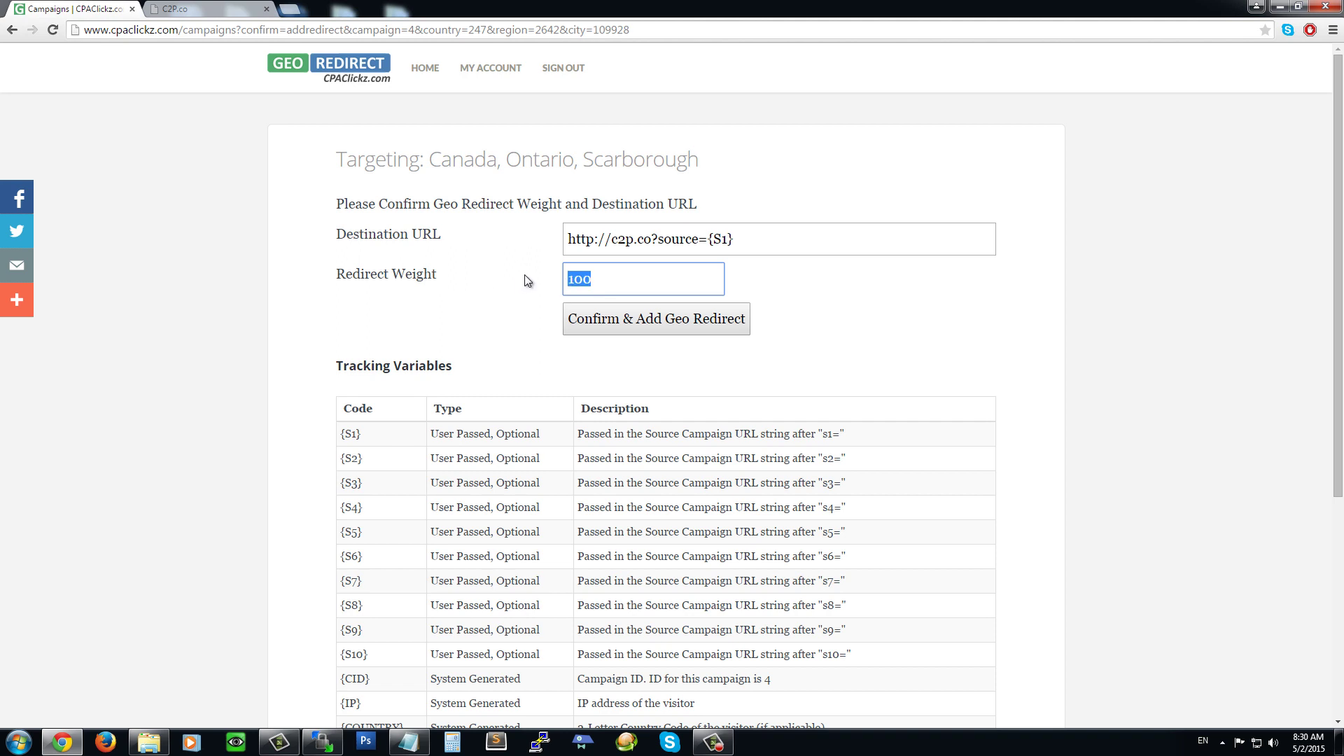
left_click(625, 327)
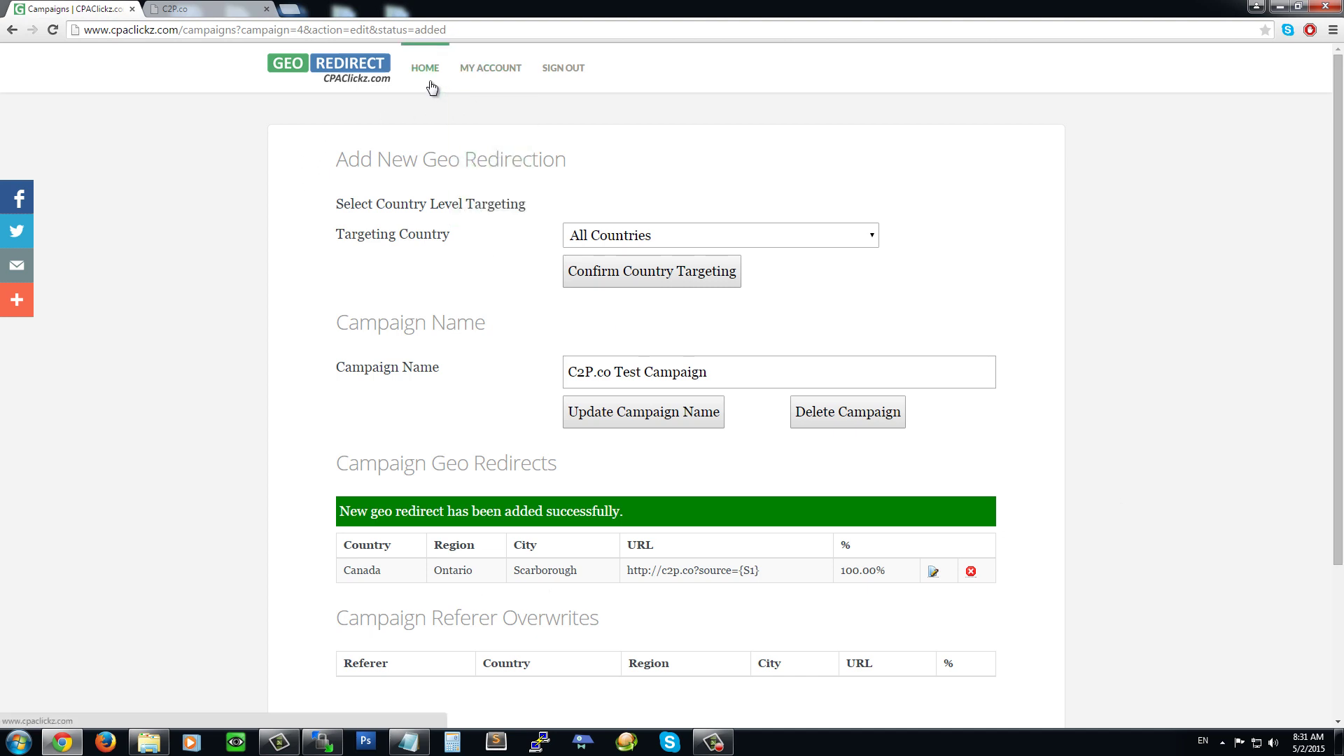
left_click(481, 134)
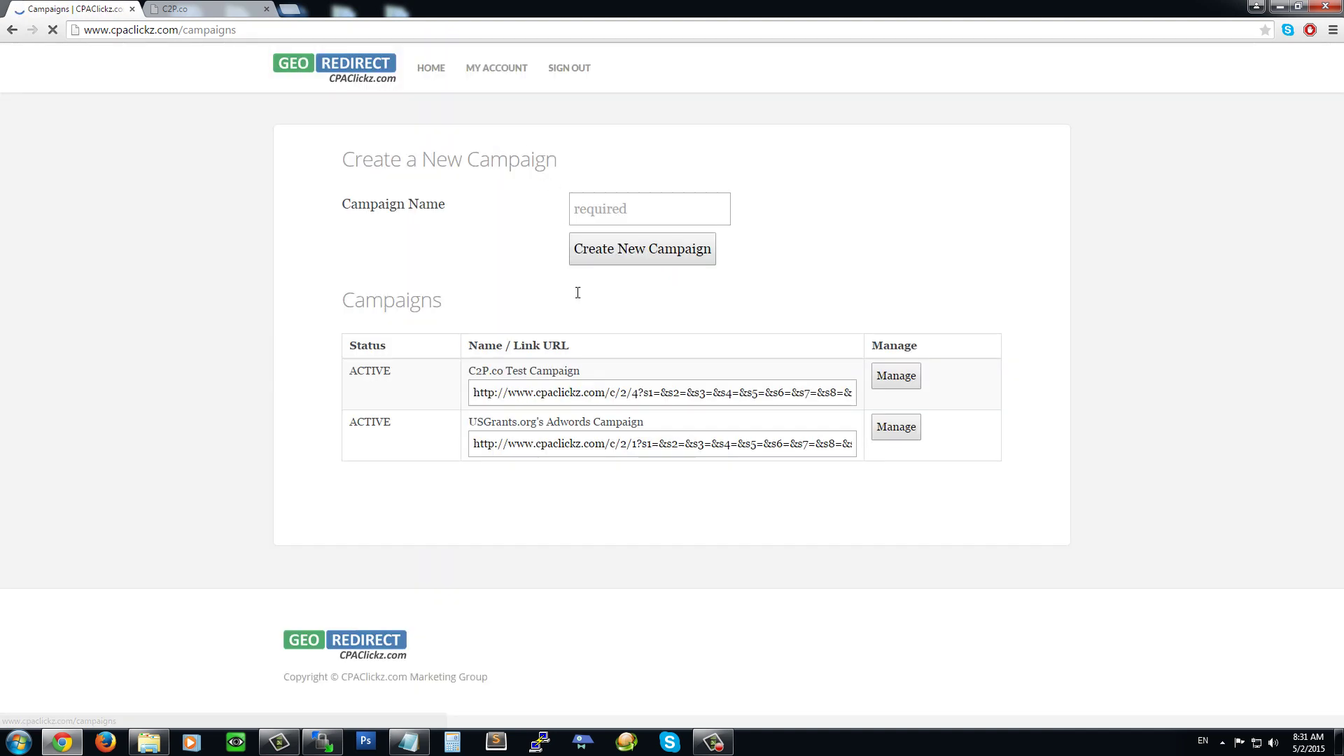
Copy the C2P.co Test Campaign's link URL from its start through "s1=".
left_click(624, 384)
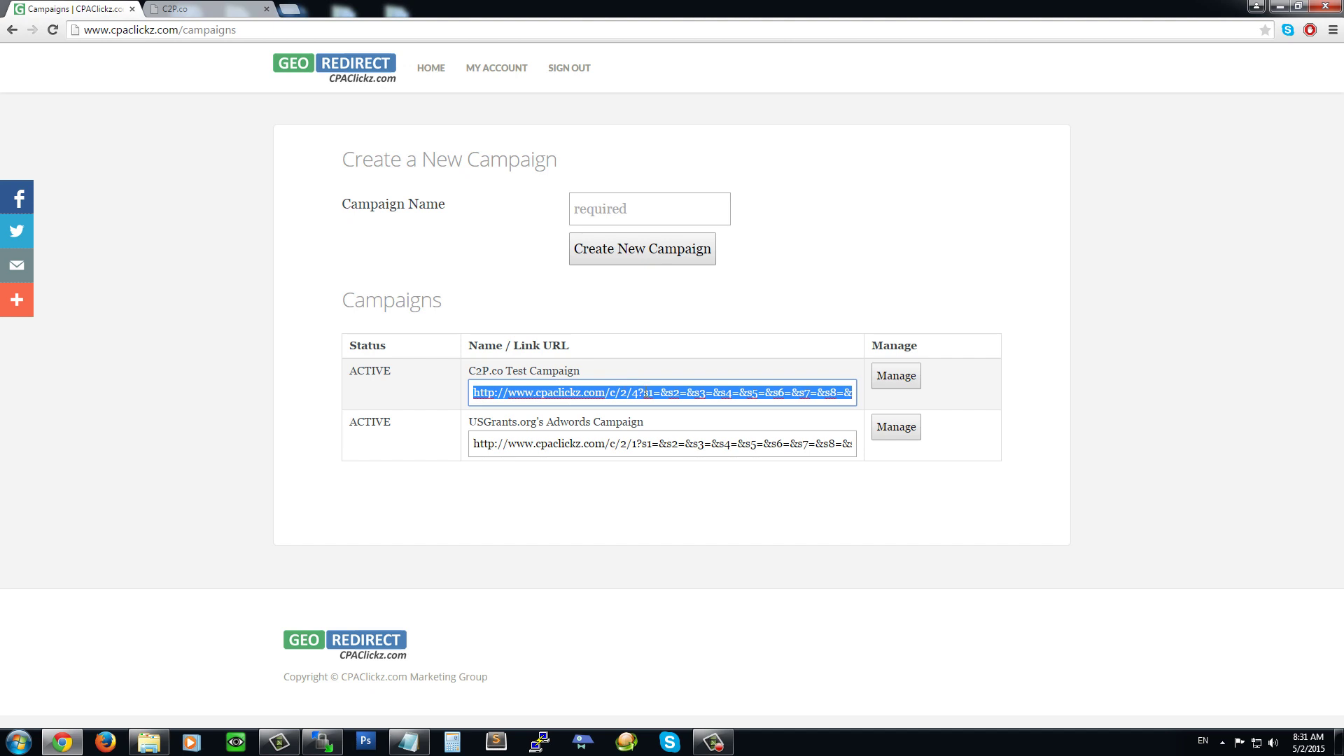
left_click(641, 396)
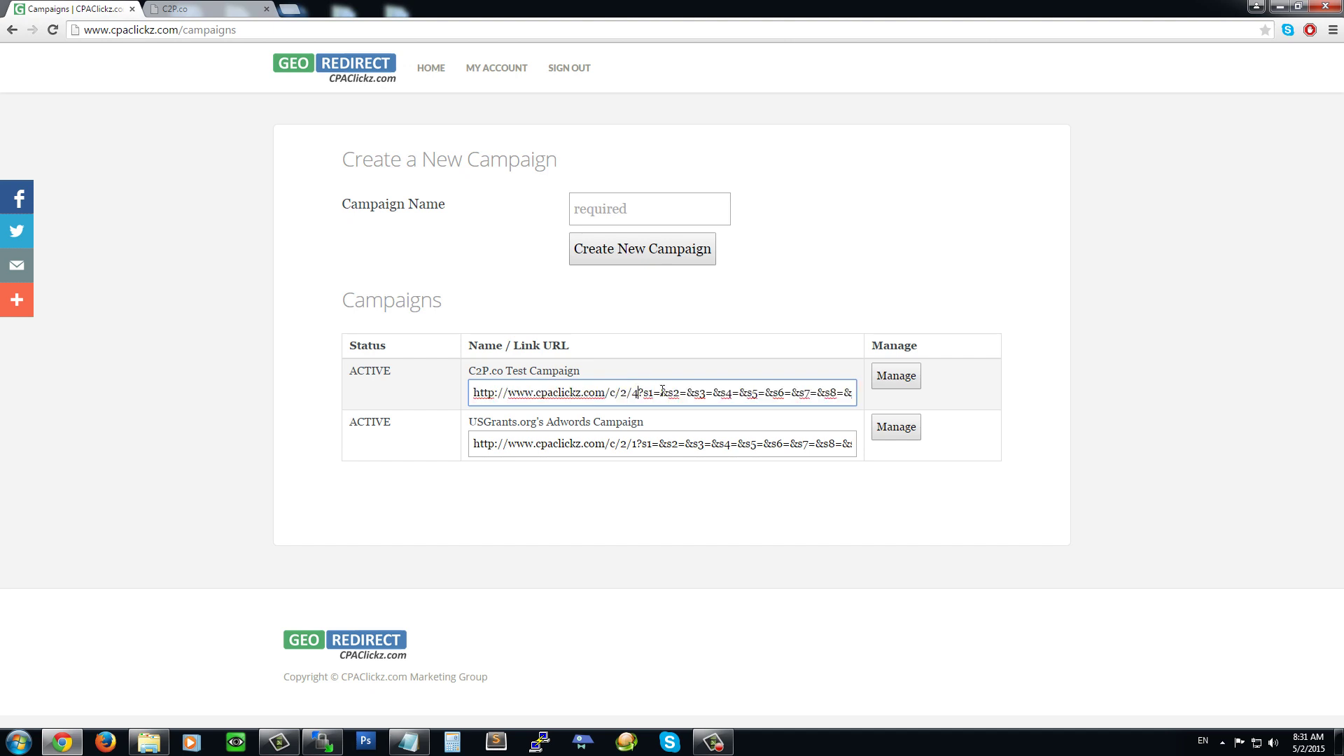
left_click_drag(659, 392, 156, 354)
key("ctrl+c")
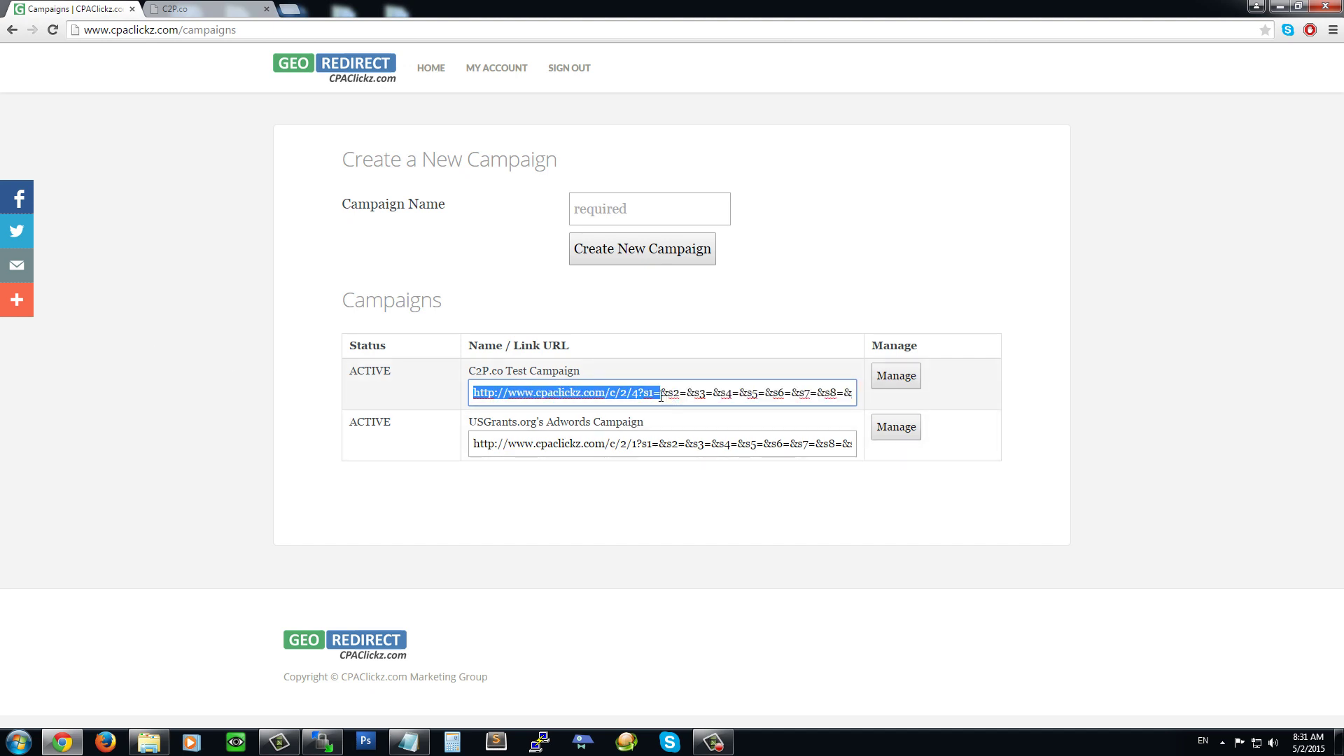
left_click(620, 388)
left_click(635, 393)
left_click_drag(642, 393, 660, 396)
left_click(659, 397)
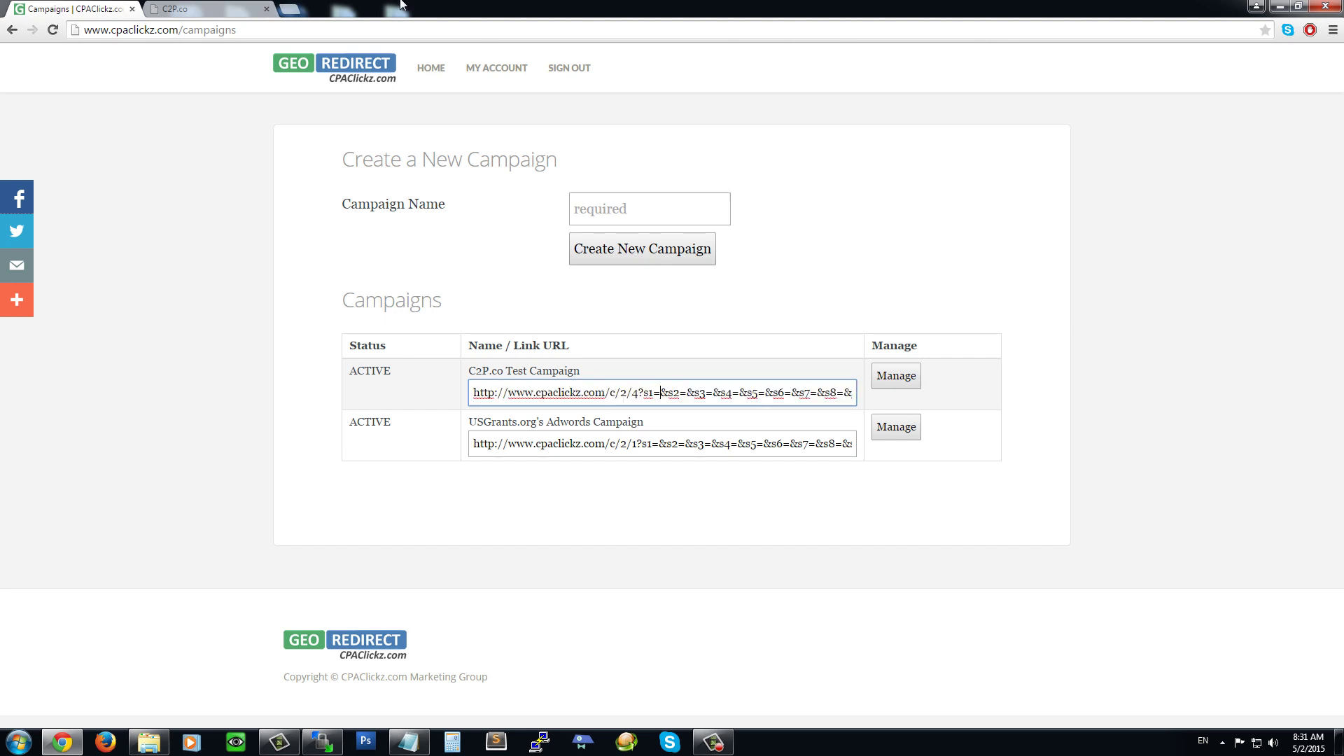
Test the copied campaign link in a new browser tab with cpaclickz as the s1 value.
left_click(289, 7)
key("ctrl+v")
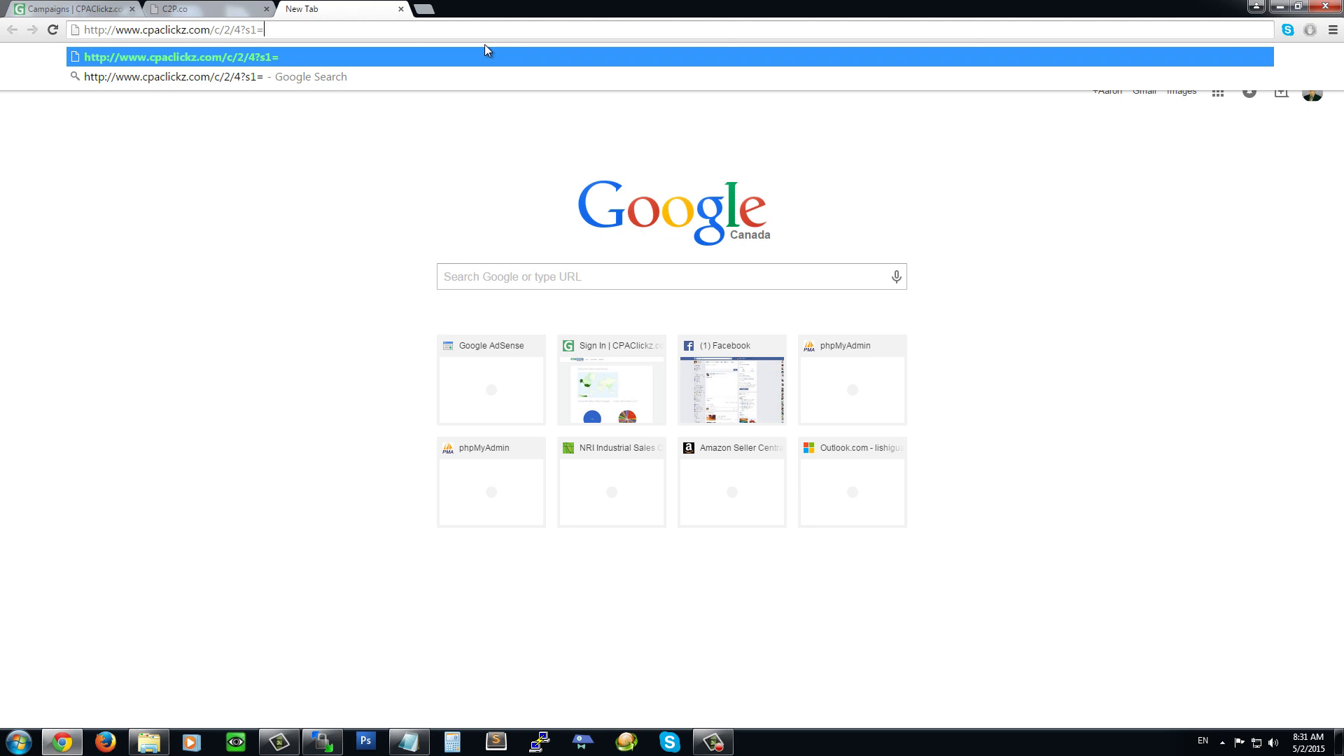
type("cpaclickz")
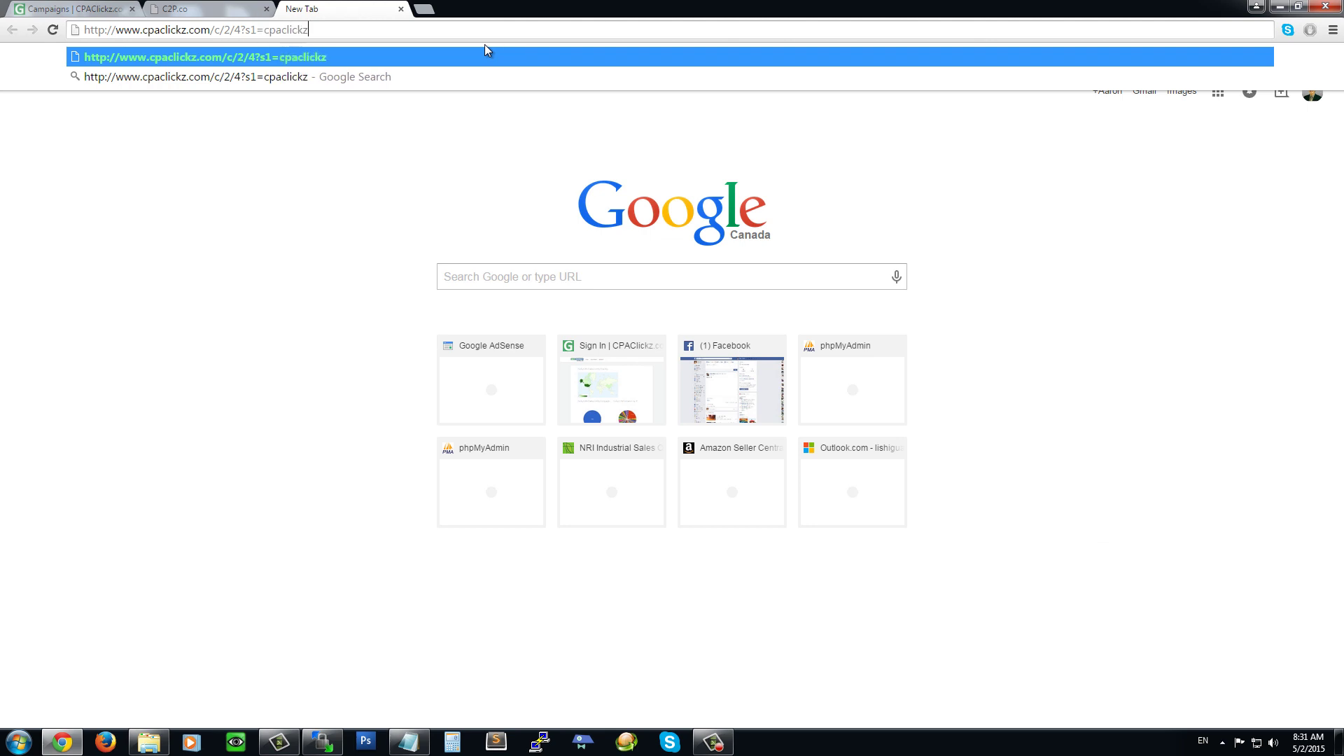
key("Return")
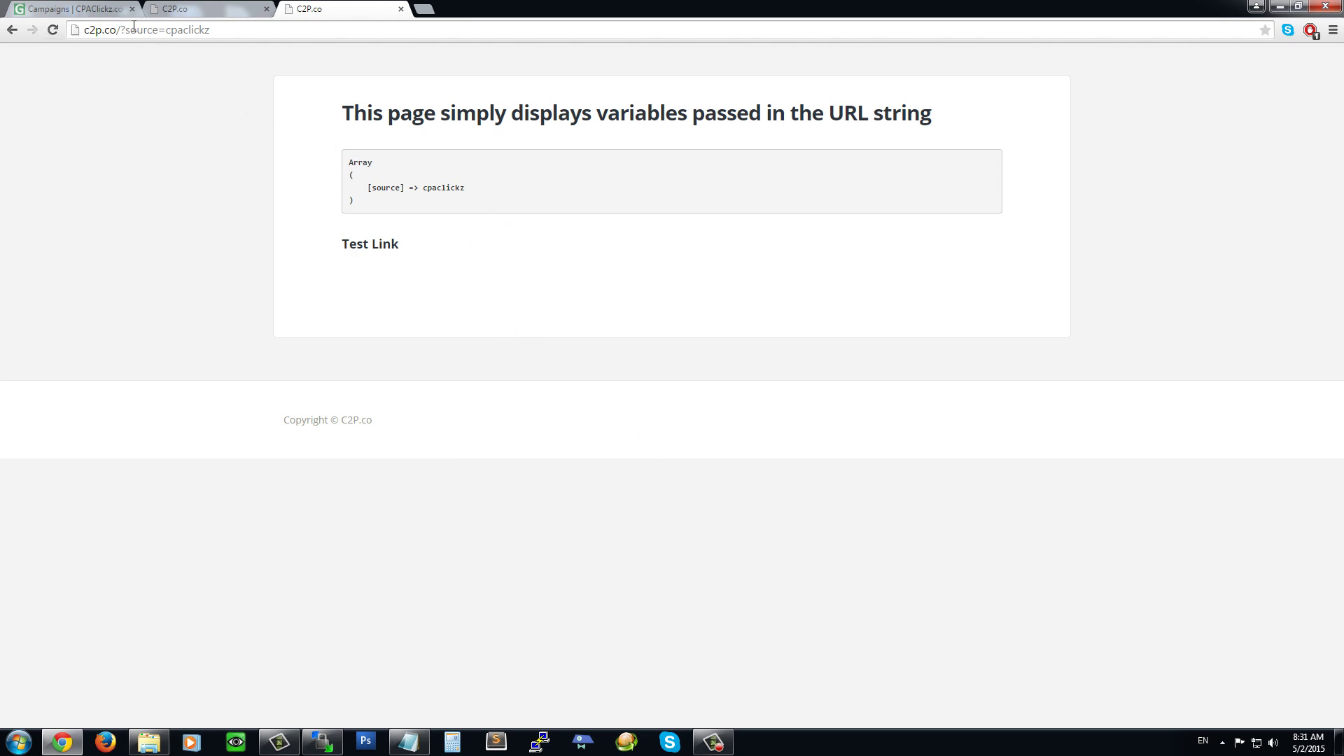
left_click(190, 30)
Test the copied campaign link in another new browser tab with adwords as the s1 value.
left_click(424, 9)
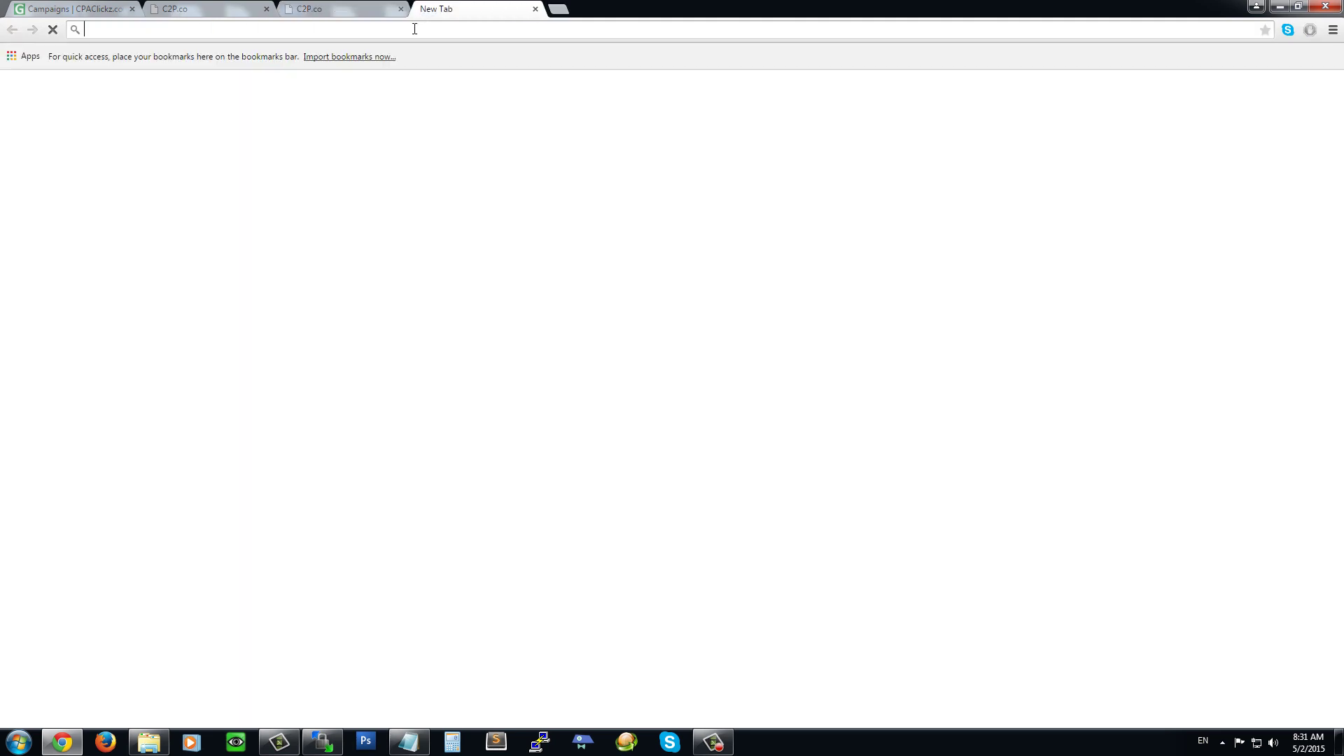
key("ctrl+v")
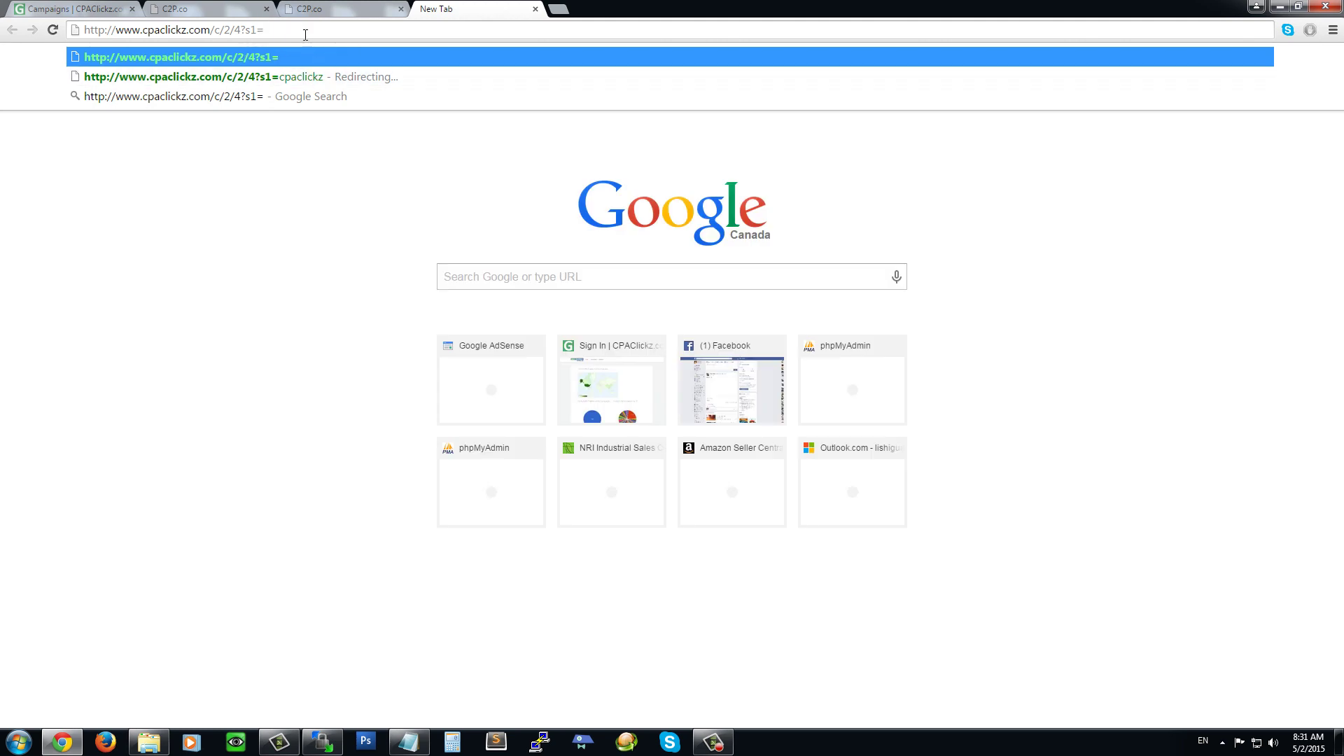
type("cpaclickz")
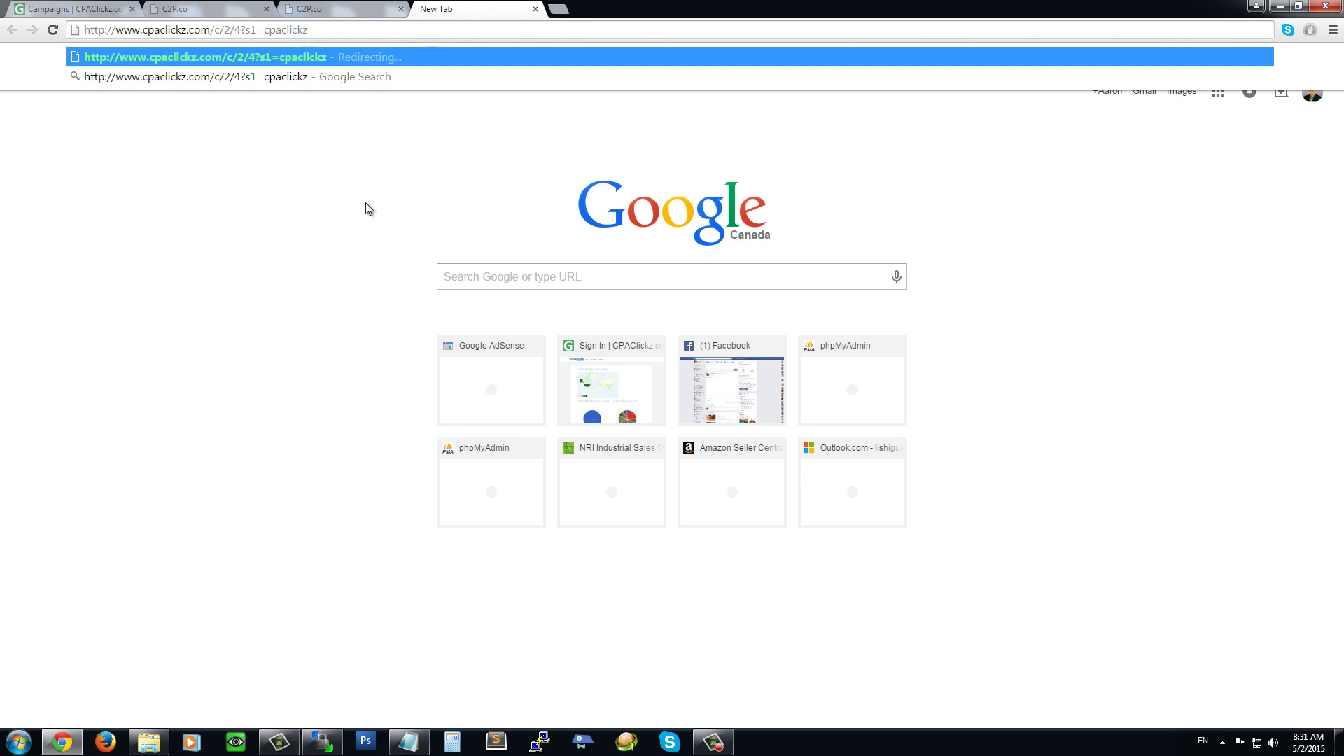
double_click(264, 35)
type("adwir")
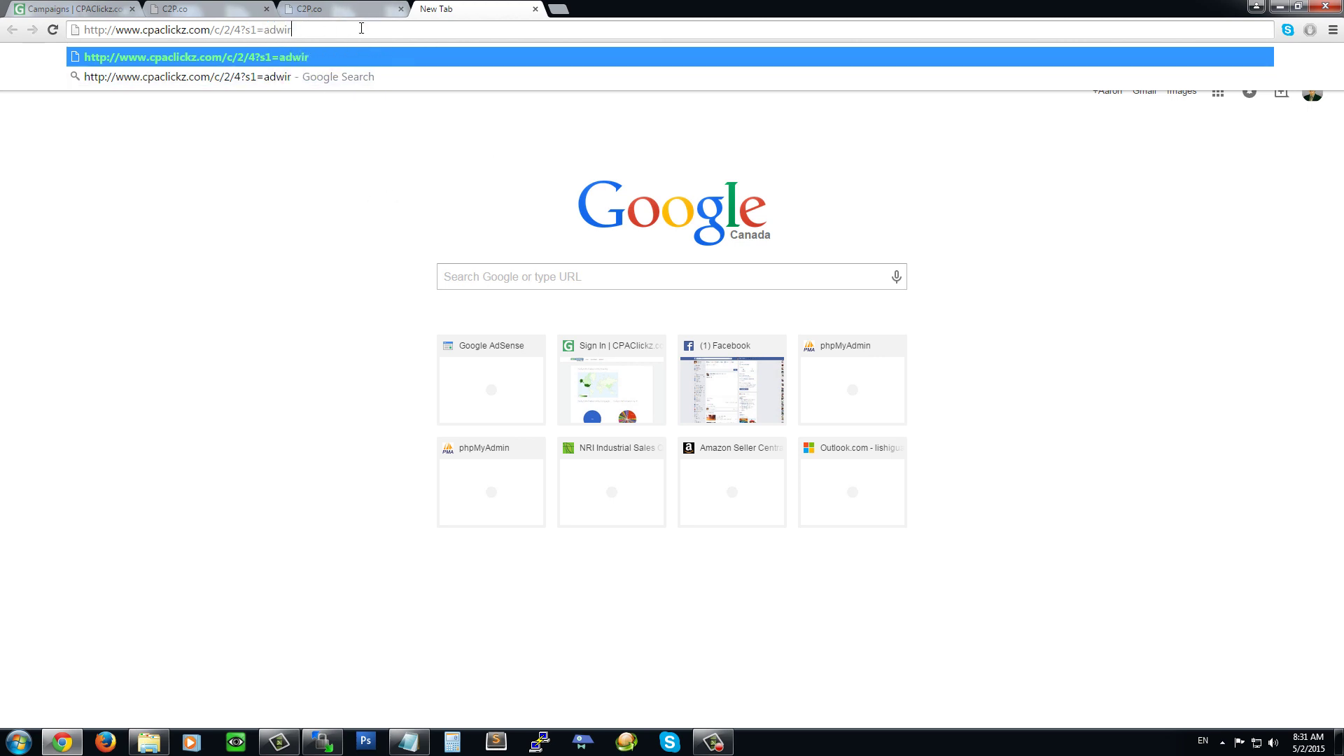
type("ds")
key("BackSpace")
key("BackSpace")
key("BackSpace")
key("BackSpace")
type("ords")
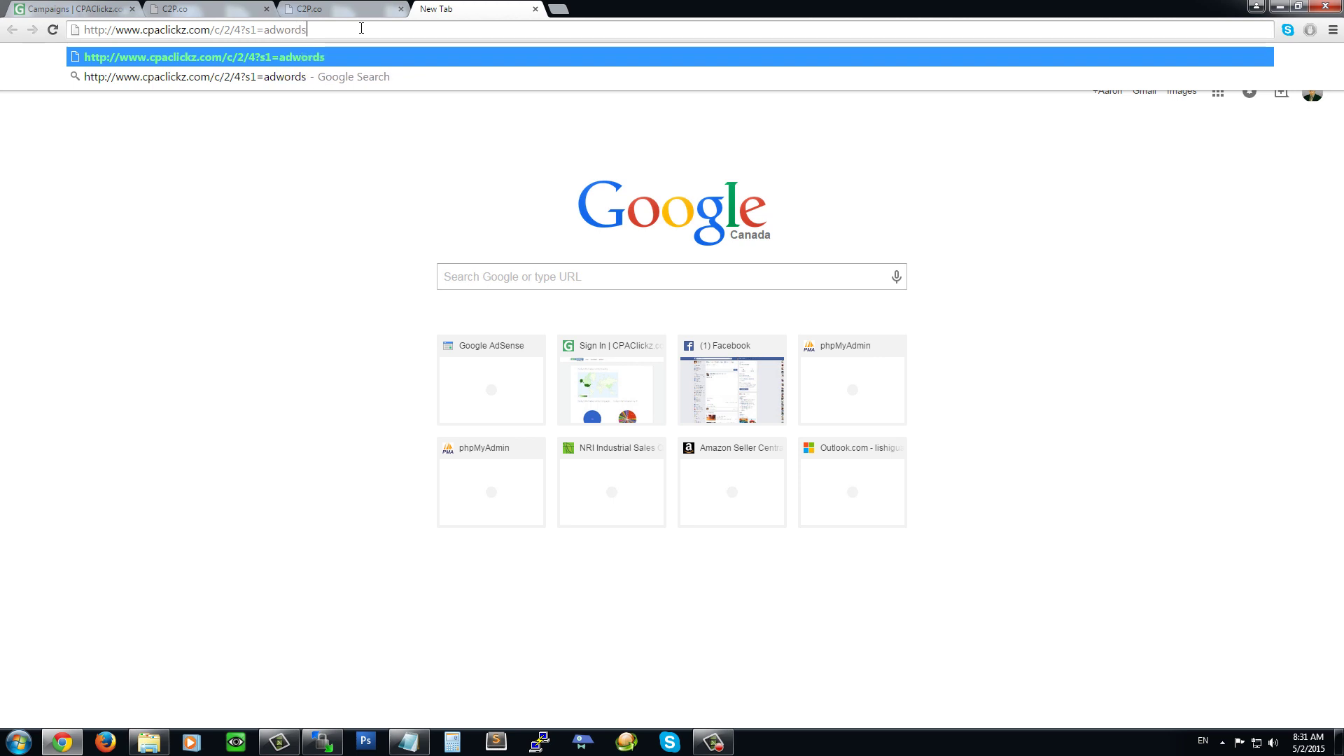
key("ctrl+a")
key("Return")
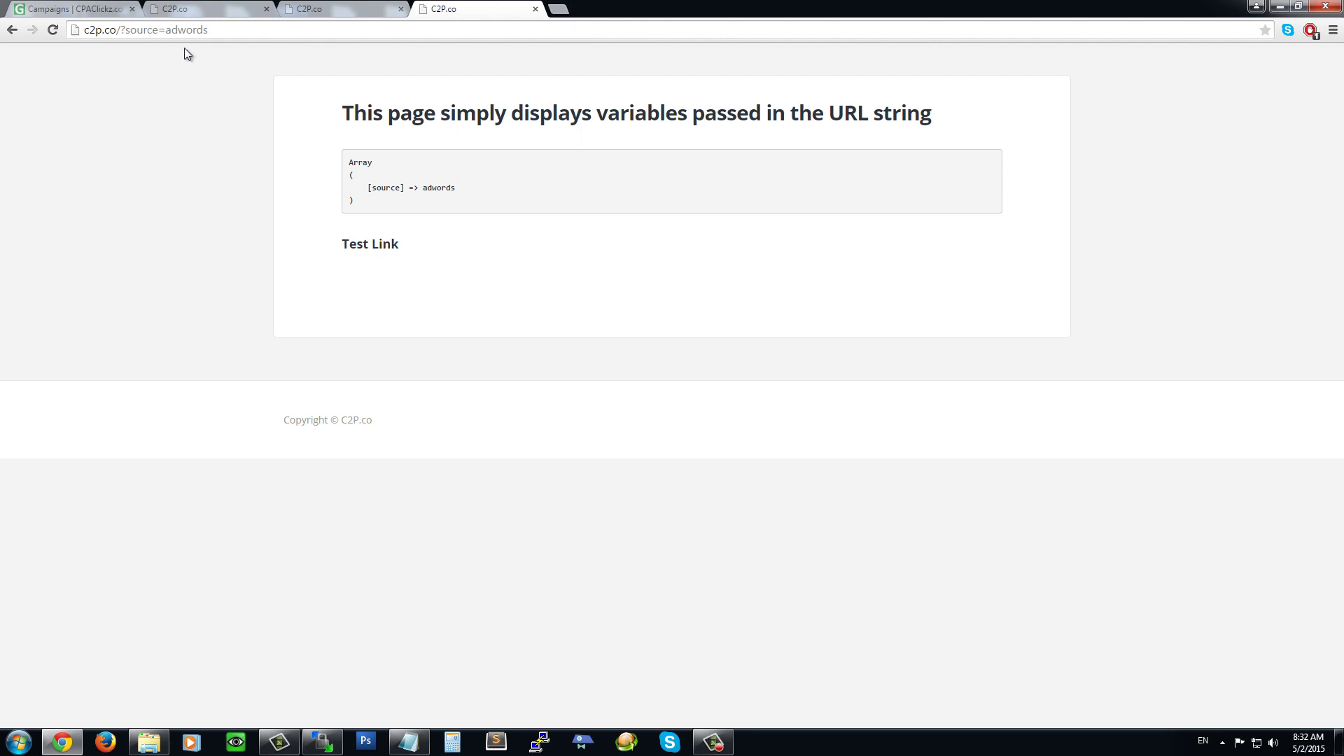
left_click(199, 29)
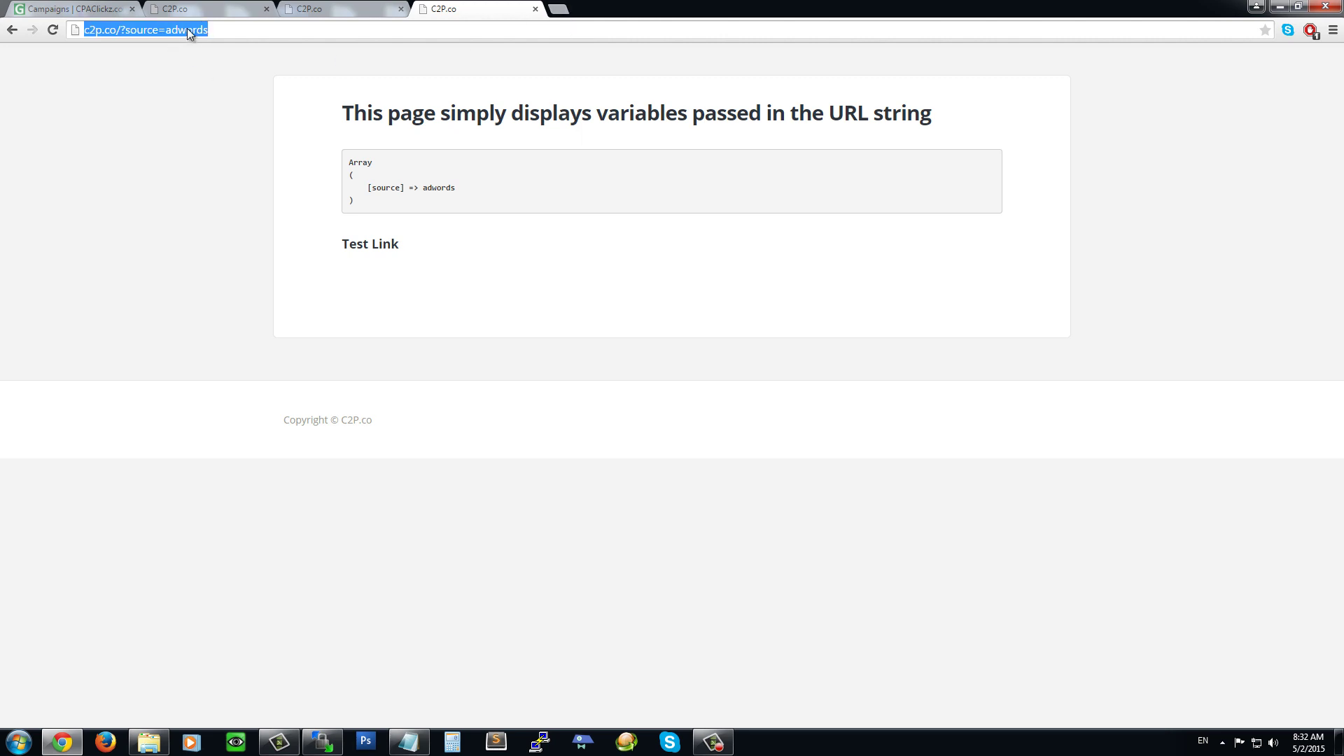
double_click(187, 30)
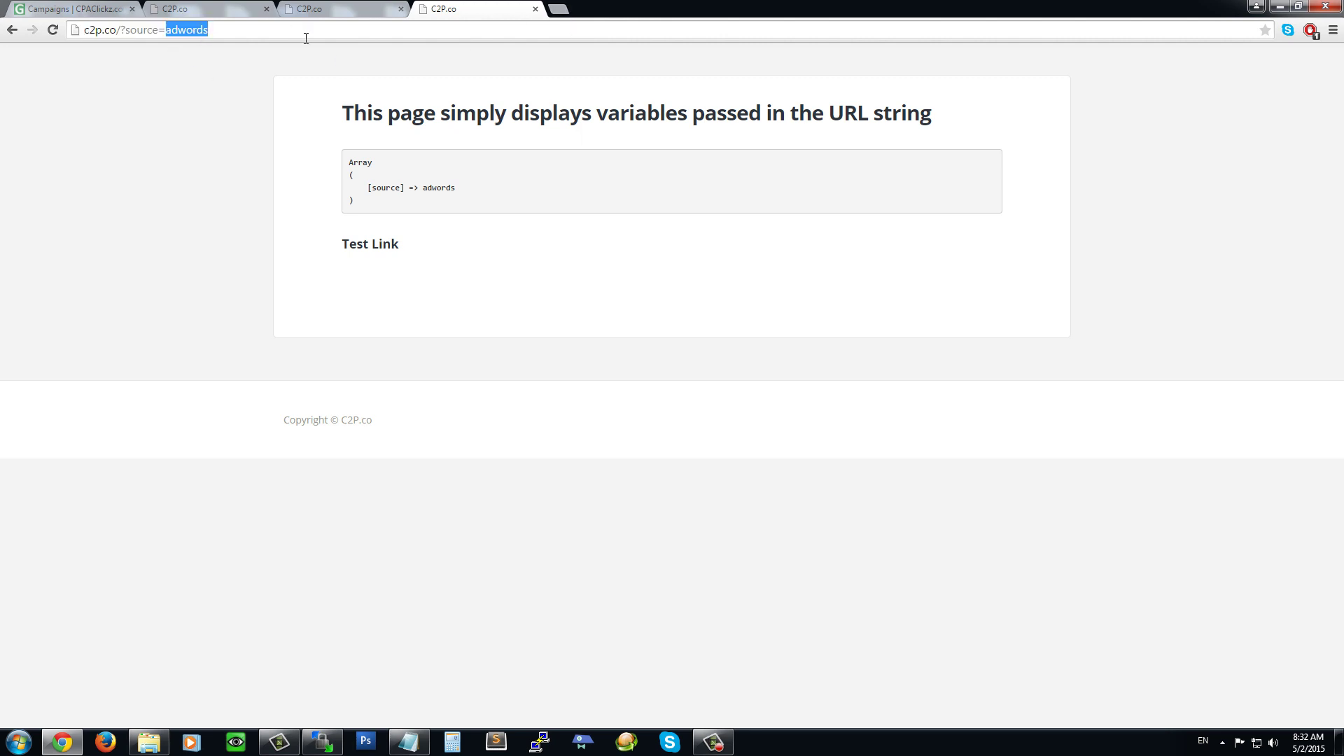
type("{S1}")
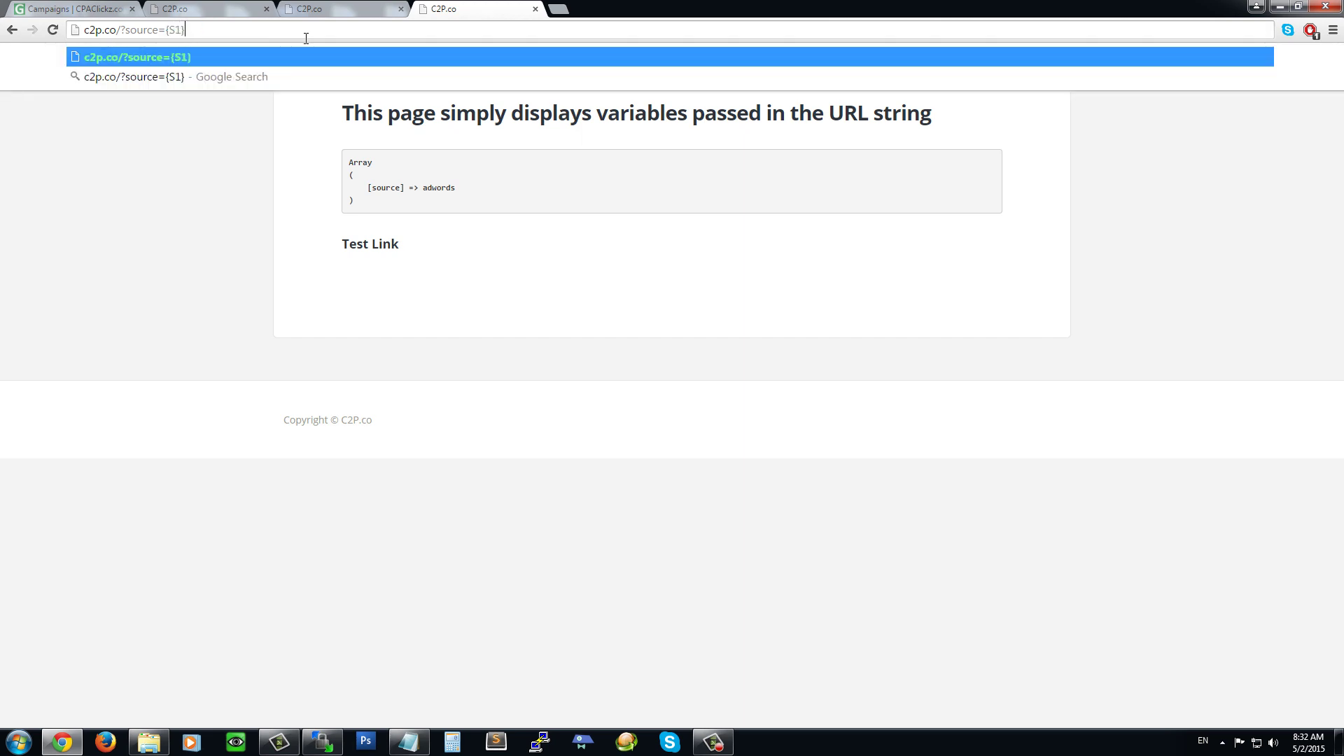
key("BackSpace")
key("BackSpace")
key("BackSpace")
key("BackSpace")
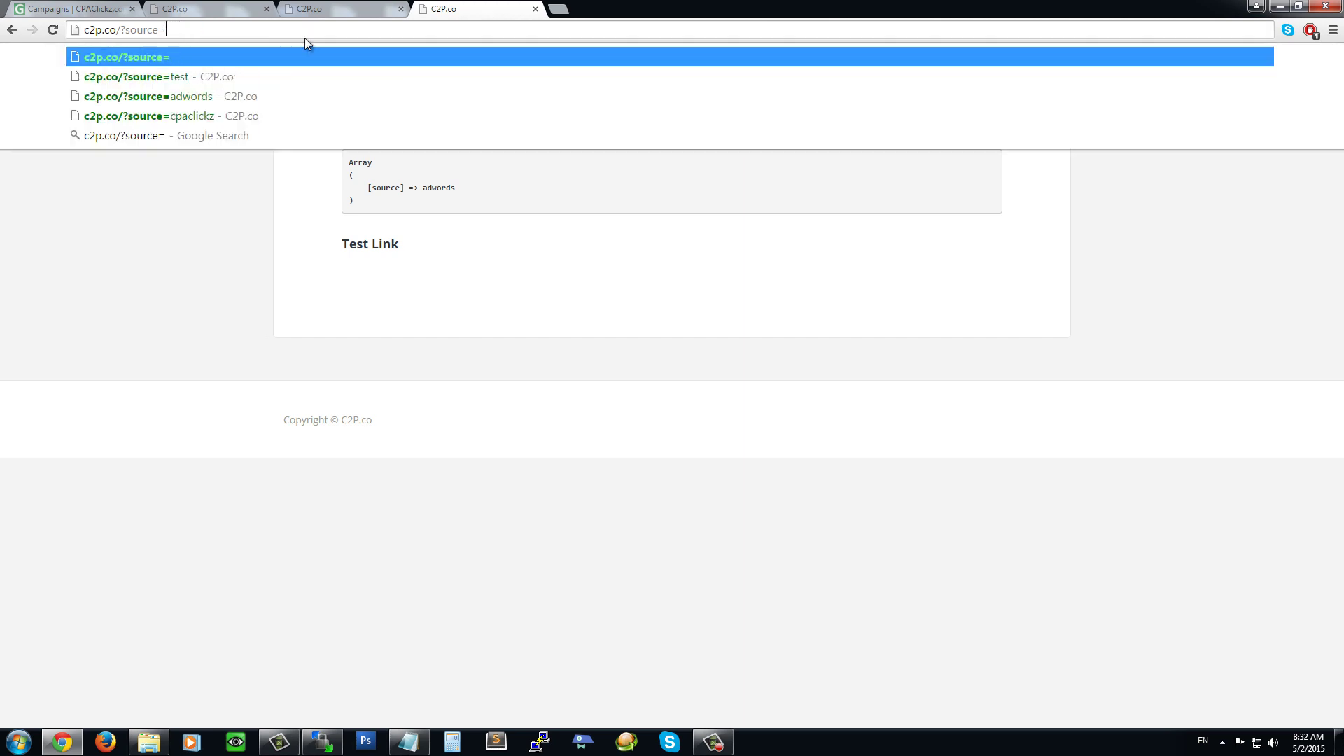
Return to the campaigns page and open the C2P.co Test Campaign's Scarborough geo redirect for editing.
left_click(193, 9)
left_click(42, 7)
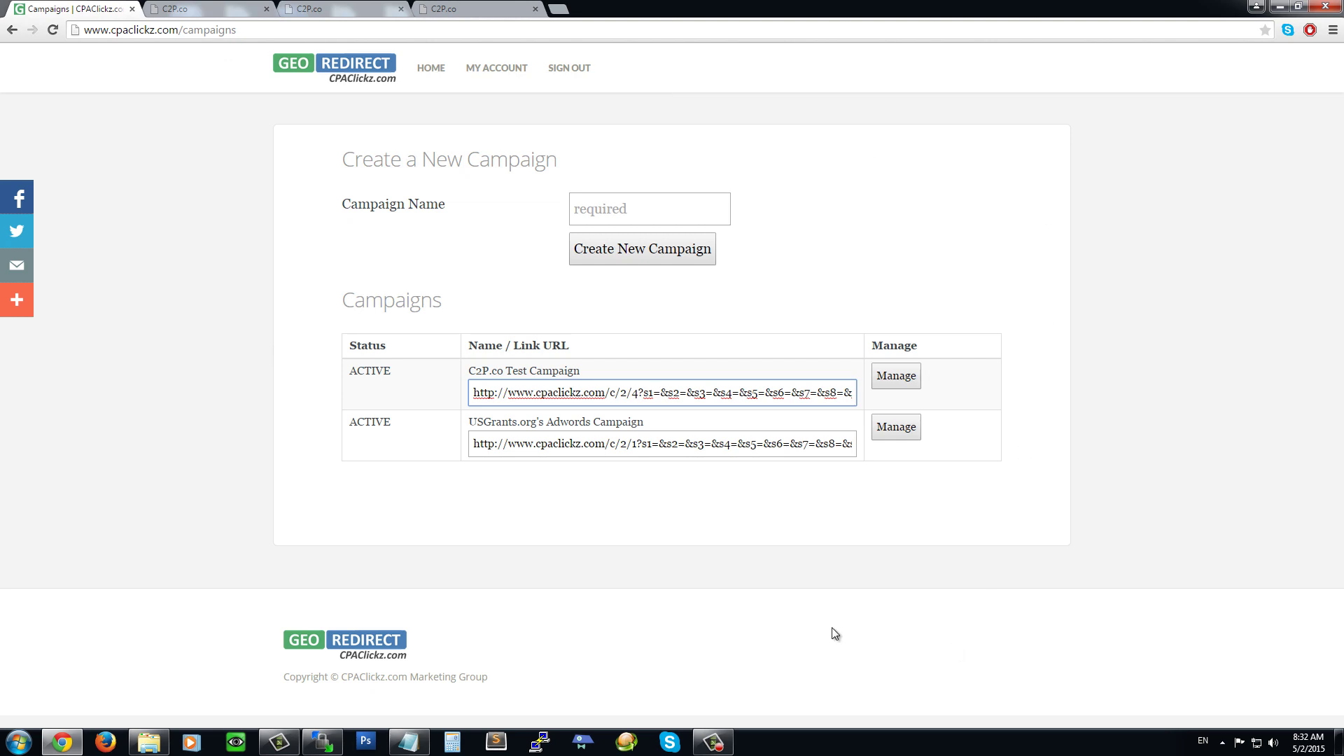
left_click(902, 382)
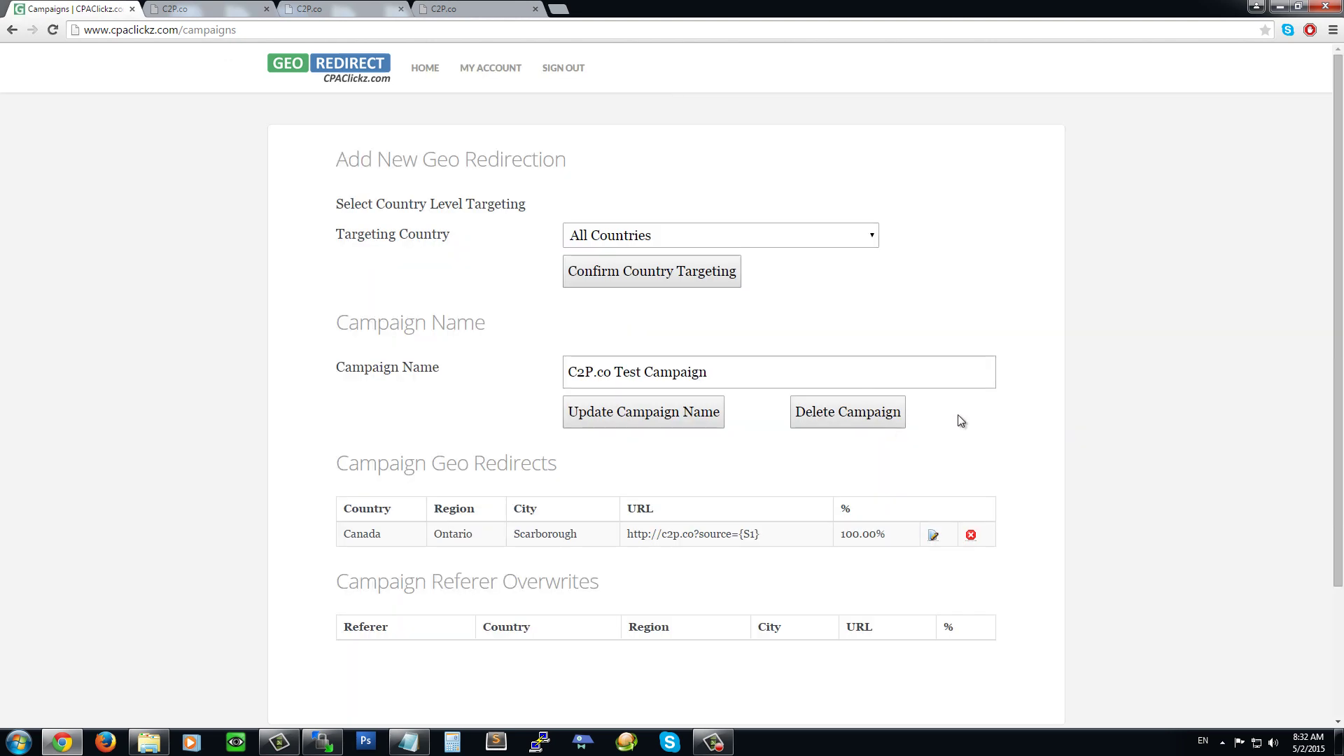
left_click(931, 535)
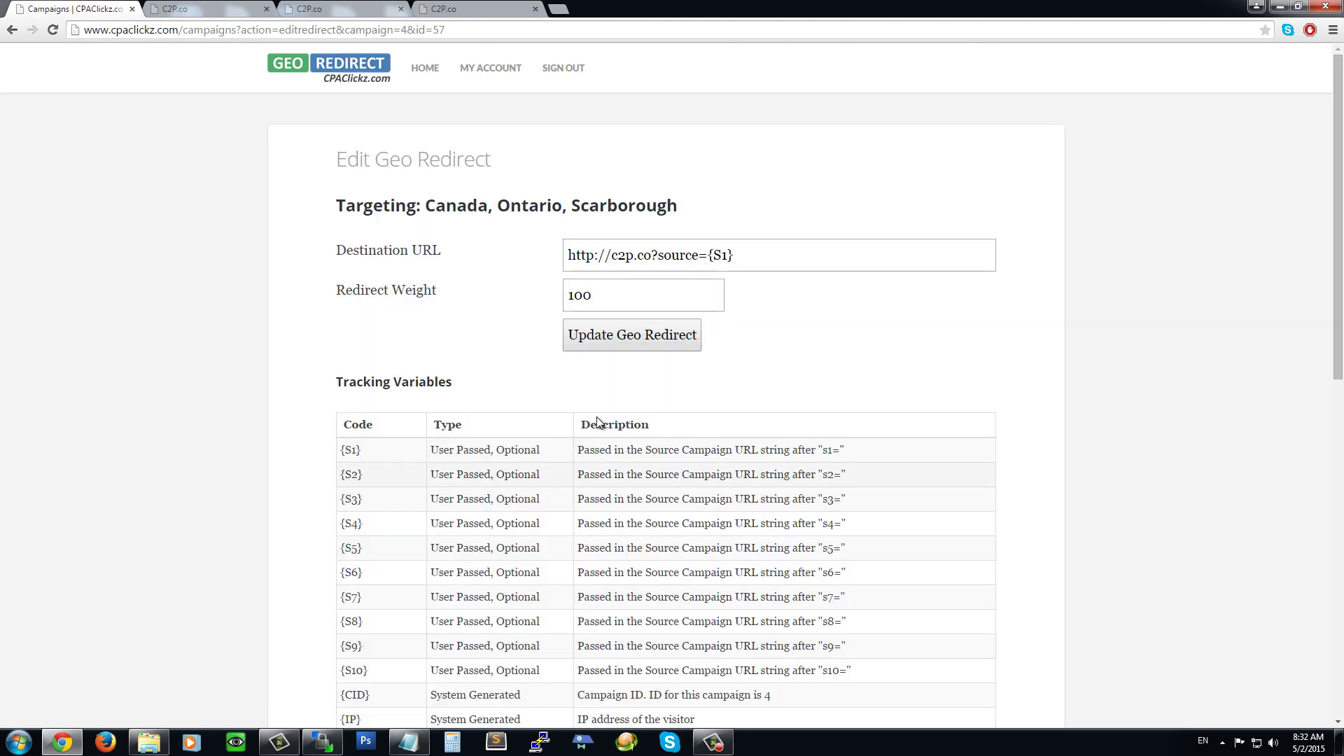
Append &campaign={S2}&ad={S3} to the geo redirect's destination URL.
left_click(807, 261)
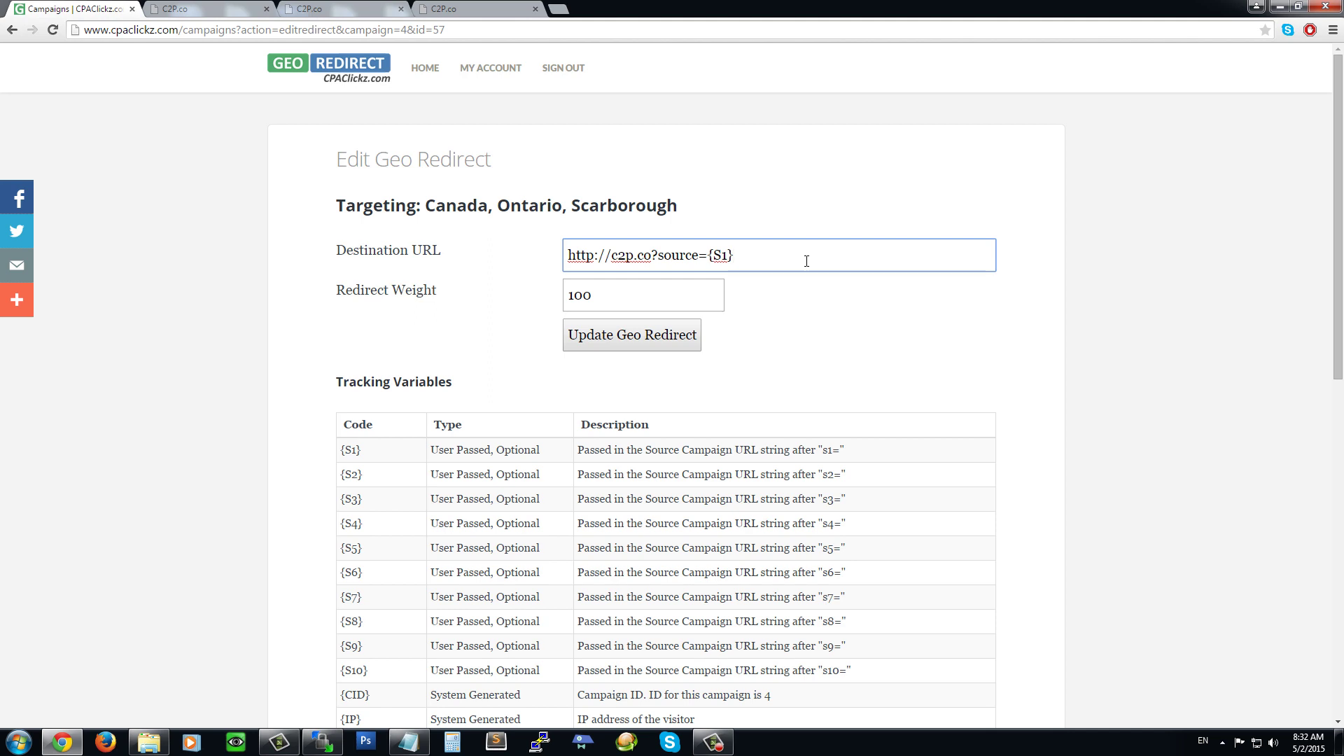
type("&")
type("campaign={")
type("S2}")
type("&")
type("adc")
type("=")
type("{S")
type("3}")
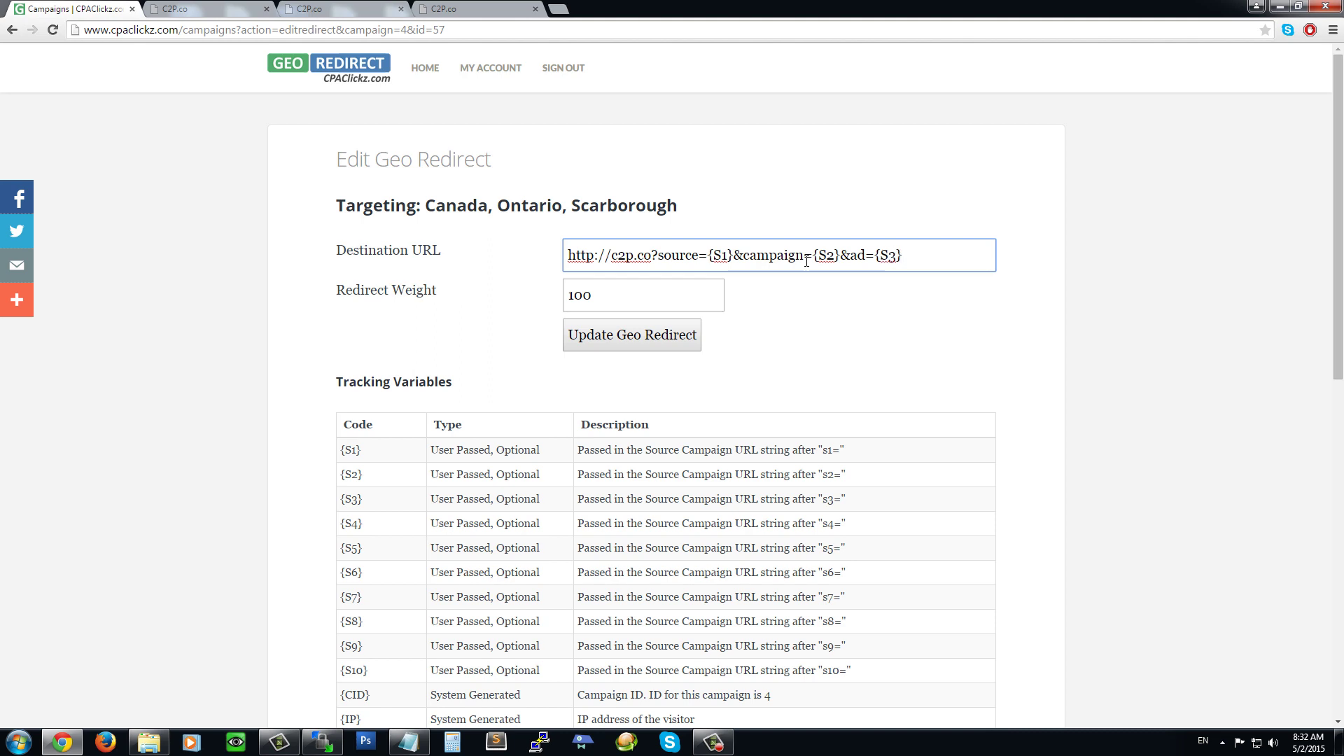
Check the system-generated tracking variables and append &country={COUNTRY} to the destination URL.
type("=")
scroll(798, 301, "down", 1)
scroll(851, 430, "down", 2)
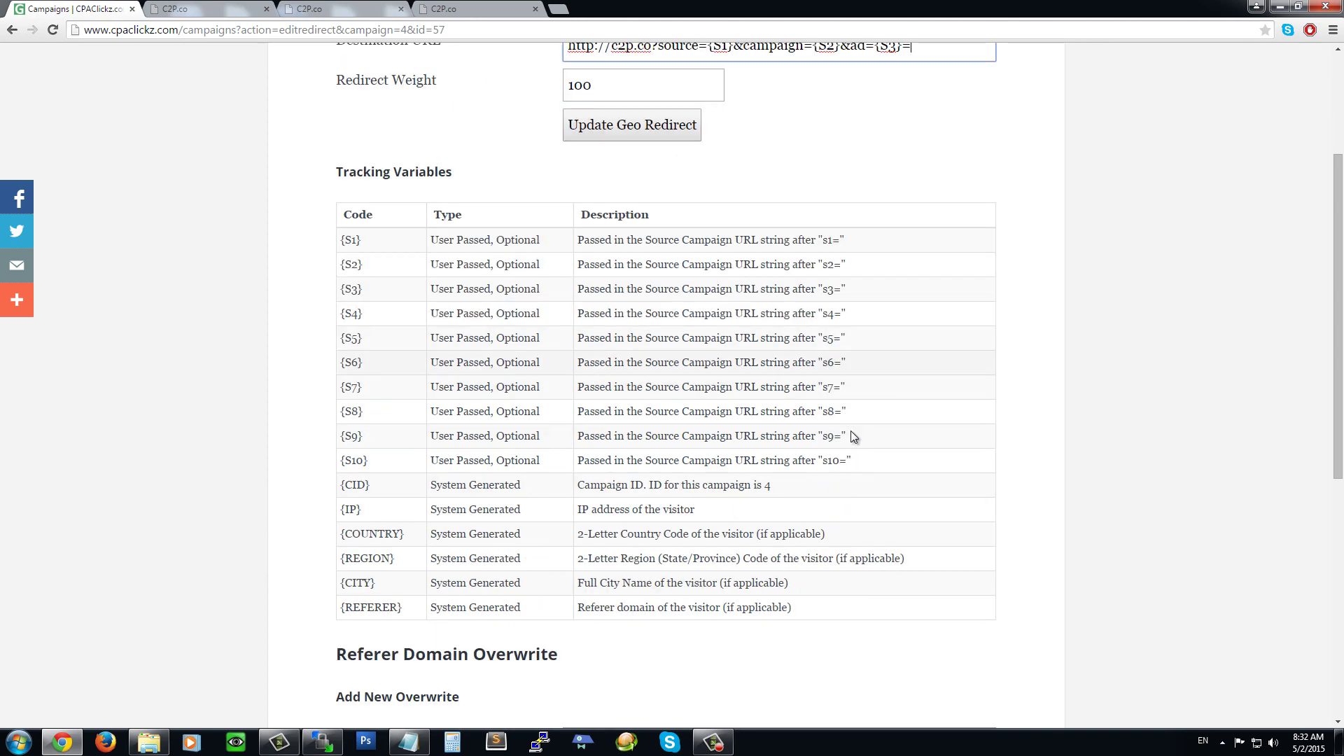
scroll(862, 437, "up", 2)
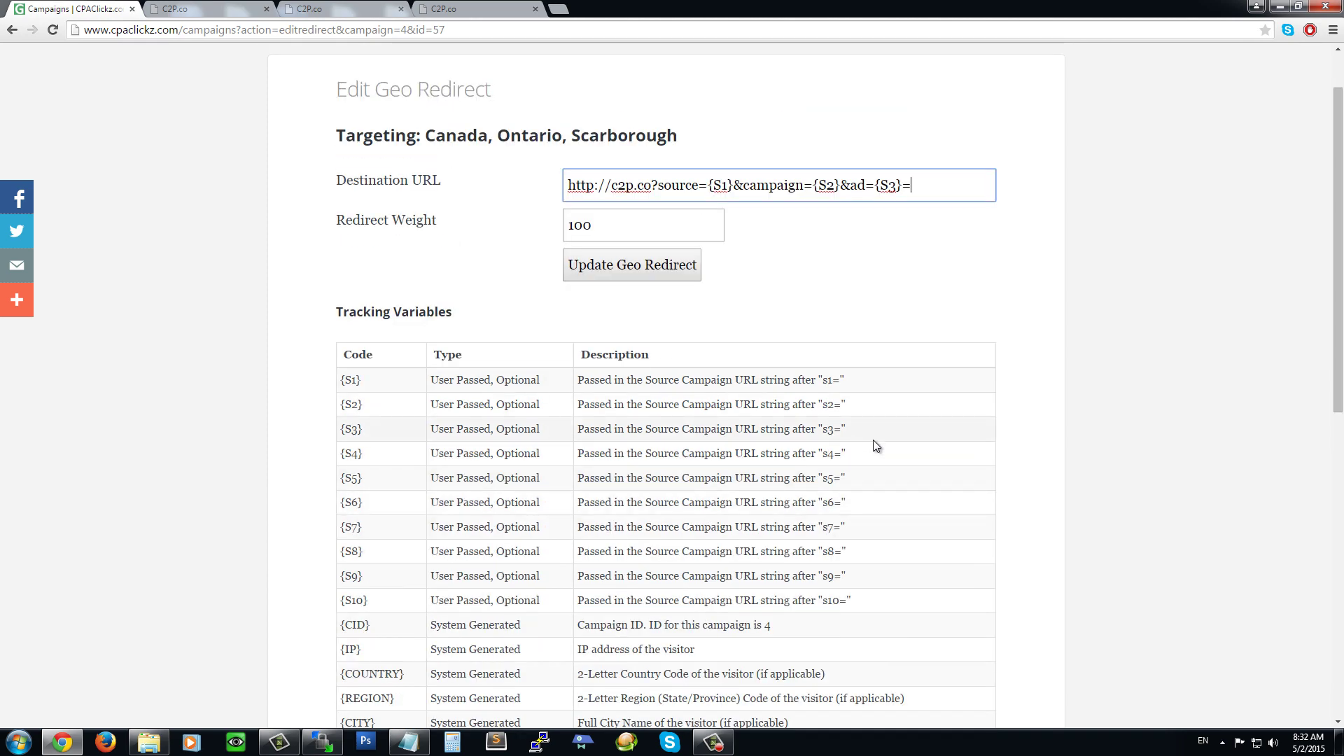
type("country")
key("BackSpace")
key("BackSpace")
key("BackSpace")
key("BackSpace")
key("BackSpace")
key("BackSpace")
key("BackSpace")
key("BackSpace")
type("&country={COUNTRY}")
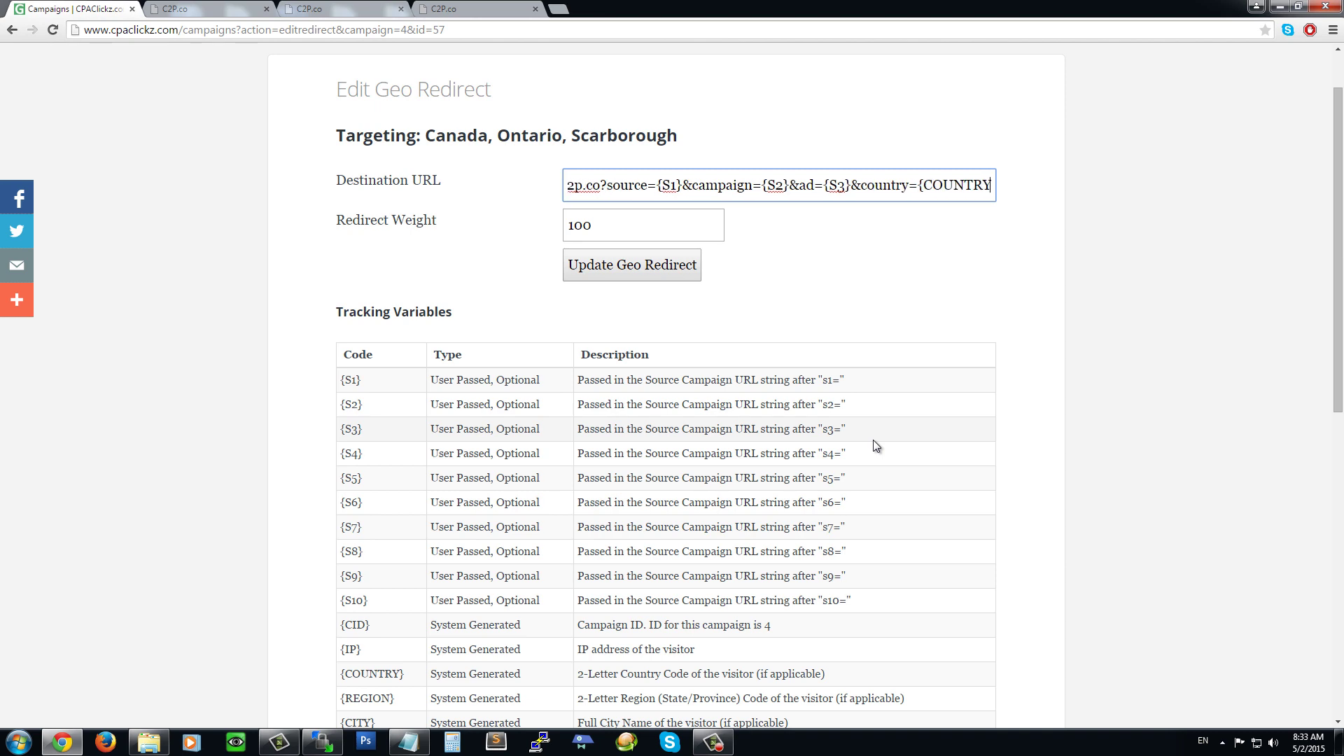
Append &region={REGION}&city={CITY} to the destination URL and update the geo redirect.
type("&region=")
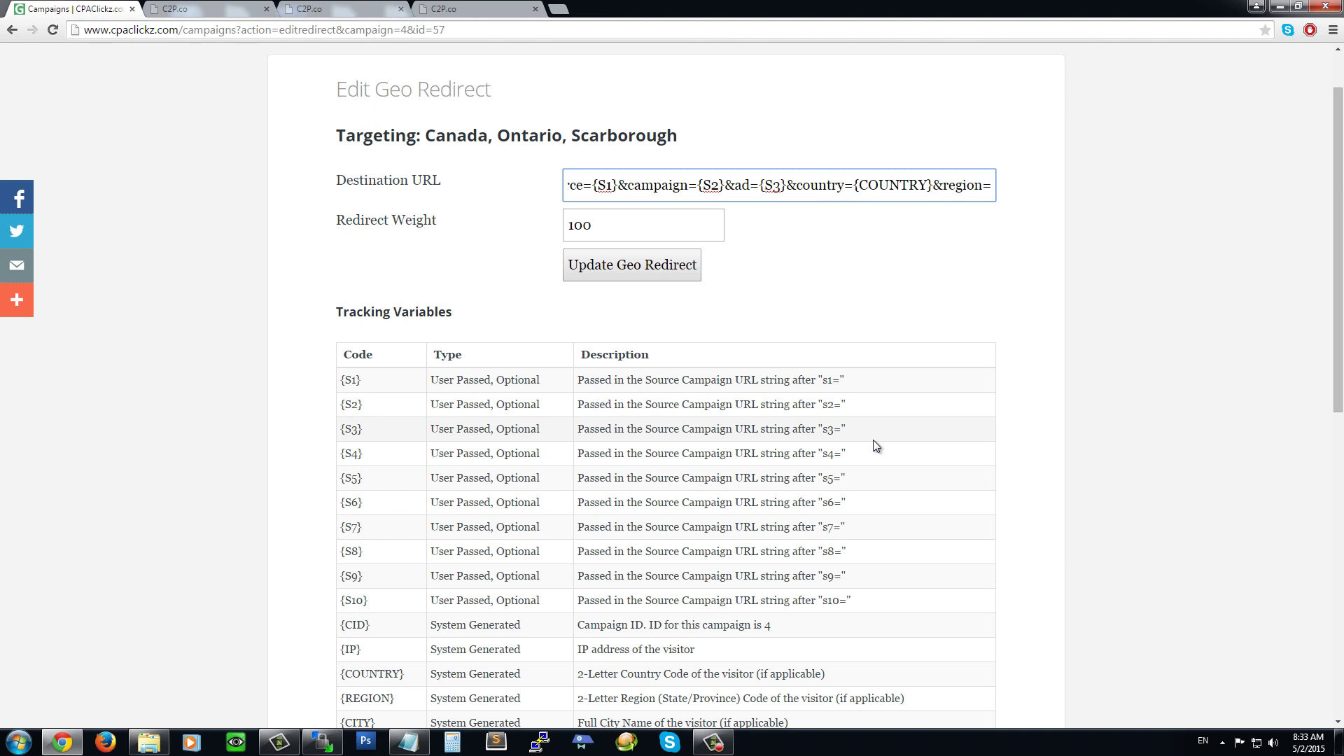
type("{REGION}")
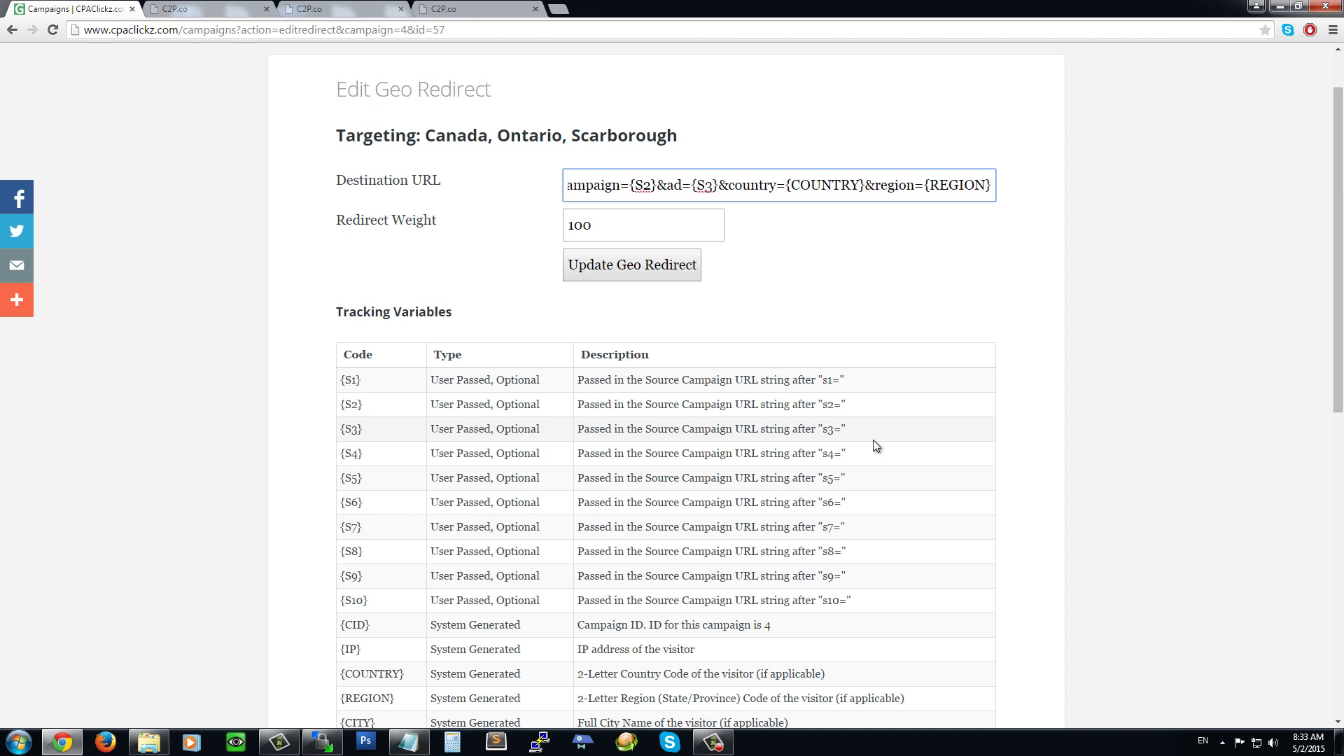
type("&city")
type("={")
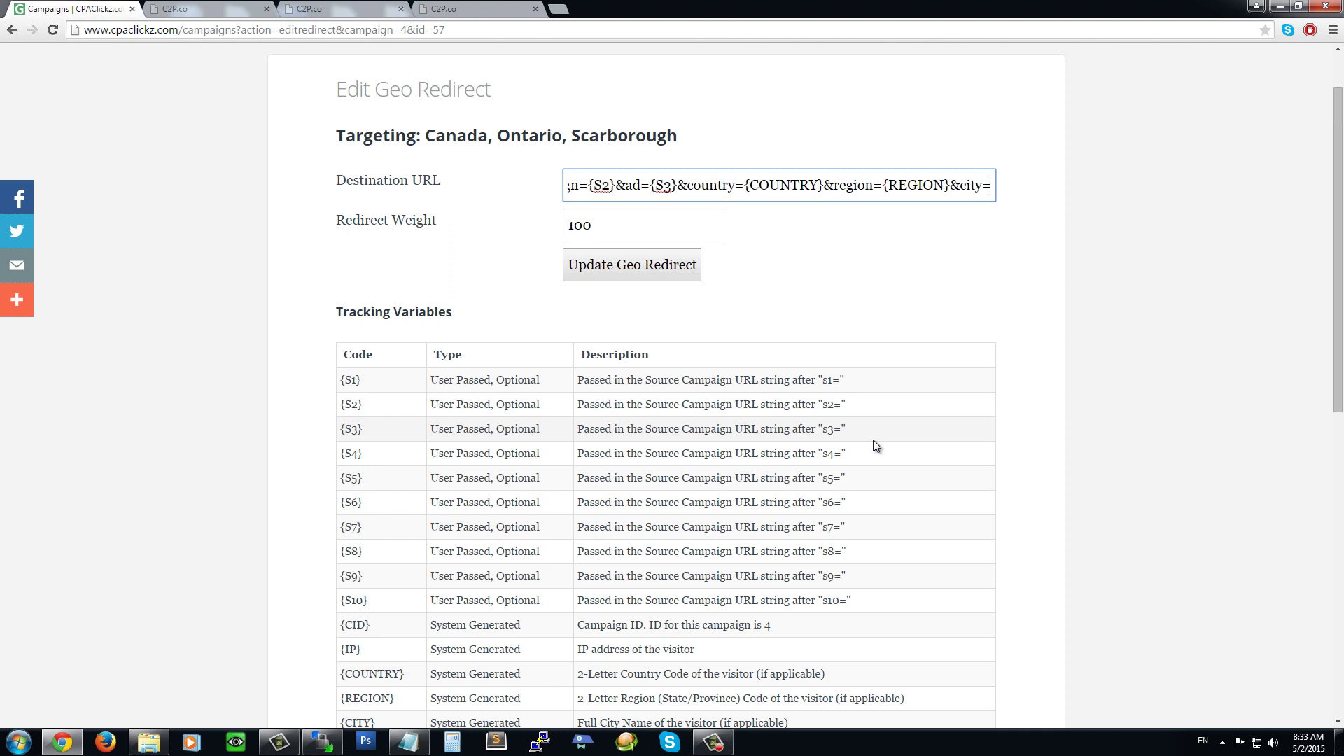
type("CITY}")
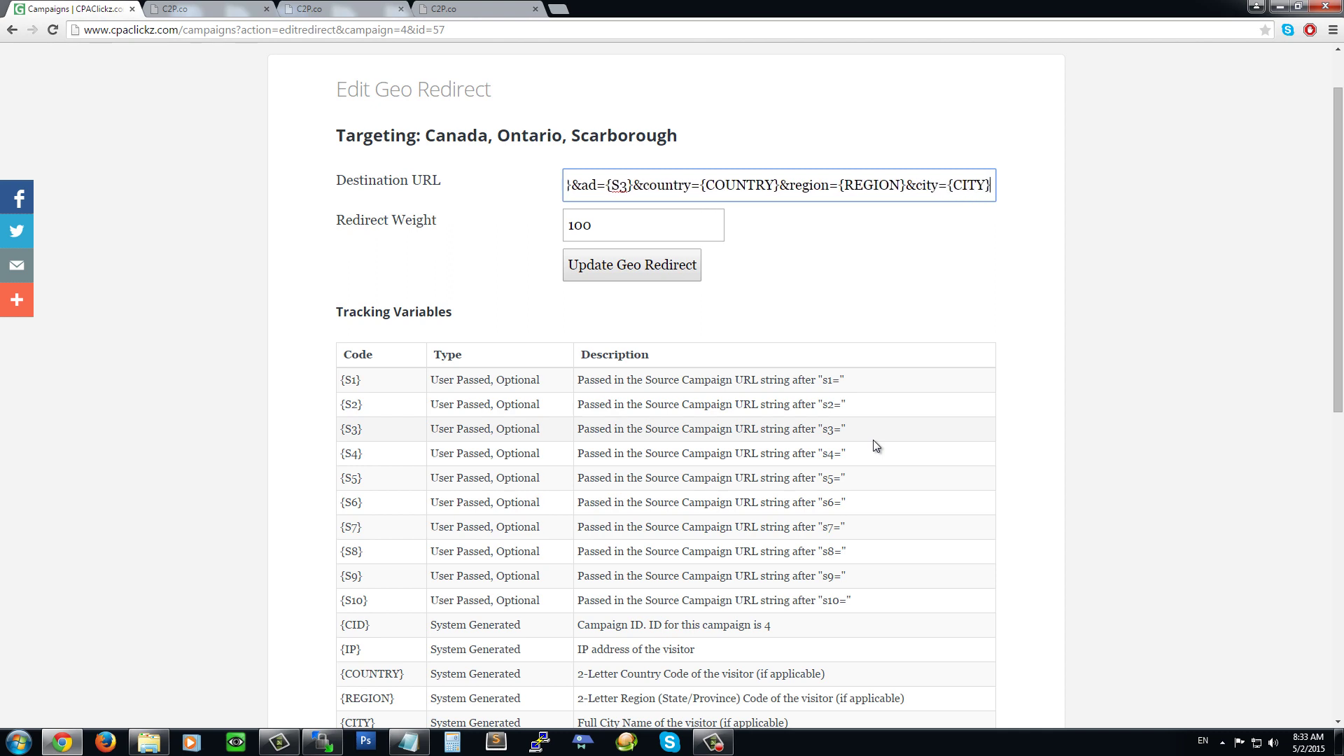
key("ctrl+a")
left_click(789, 266)
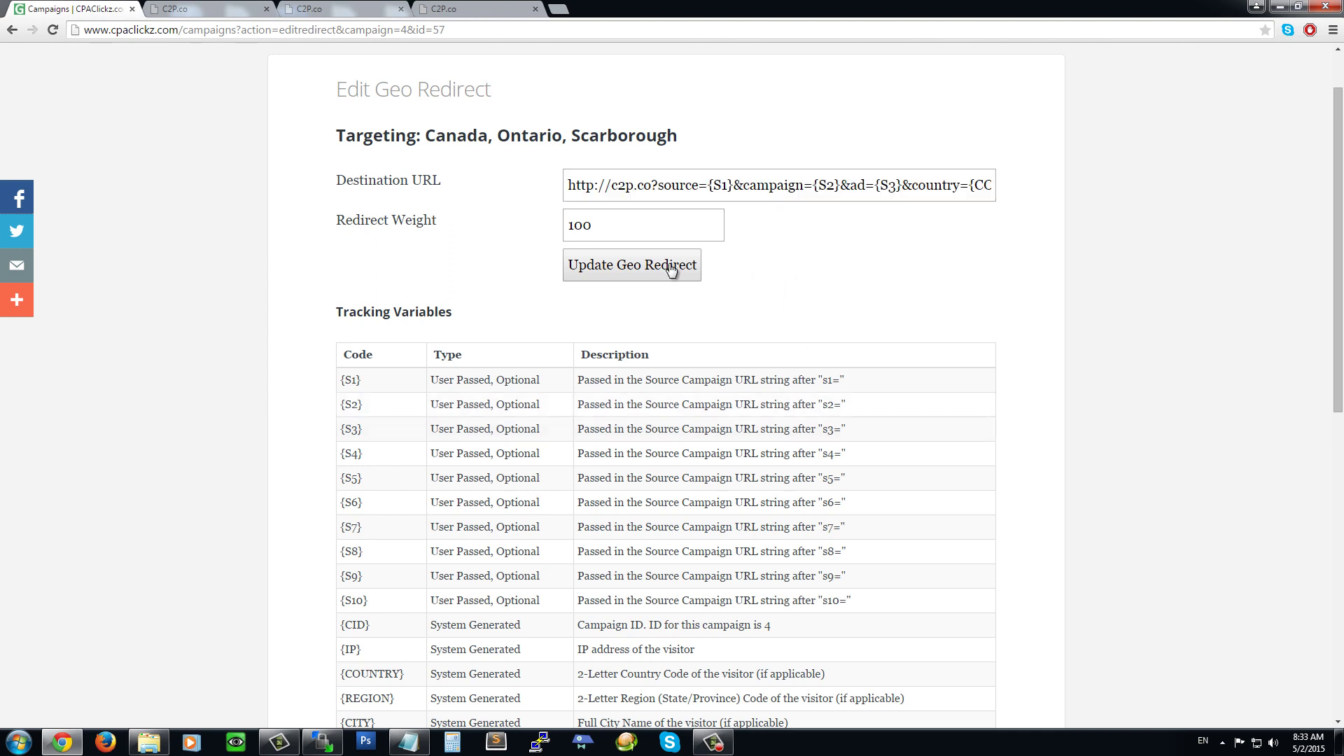
left_click(616, 266)
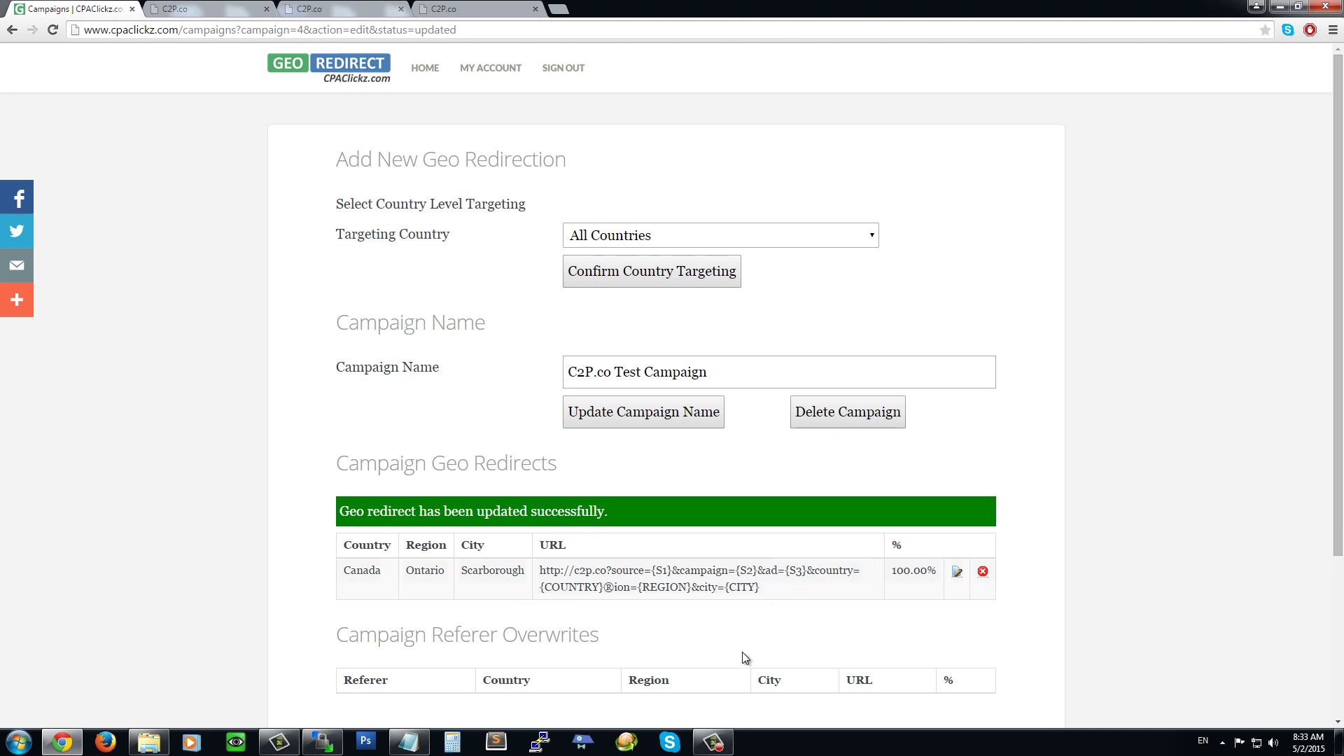
Target Canada for a new geo redirection in the C2P.co Test Campaign and confirm the country targeting.
left_click(661, 240)
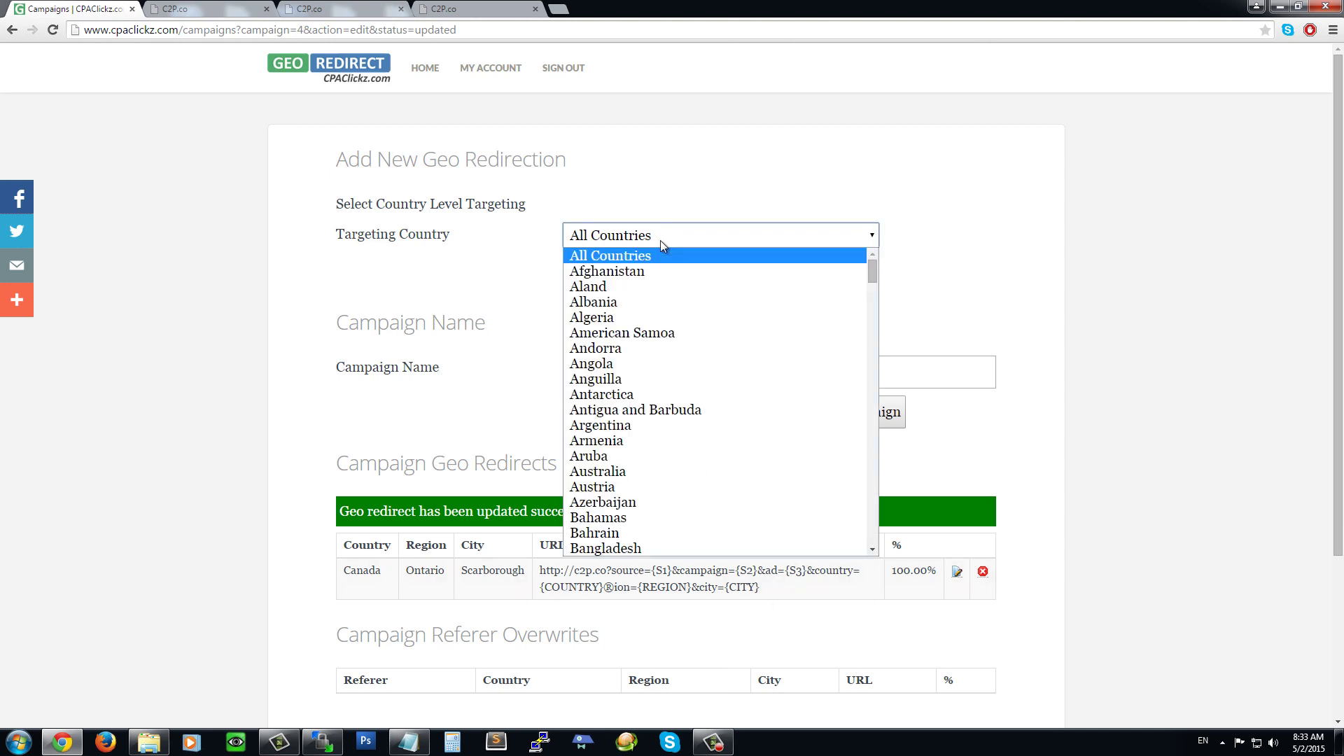
key("c")
key("Down")
key("Down")
left_click(661, 241)
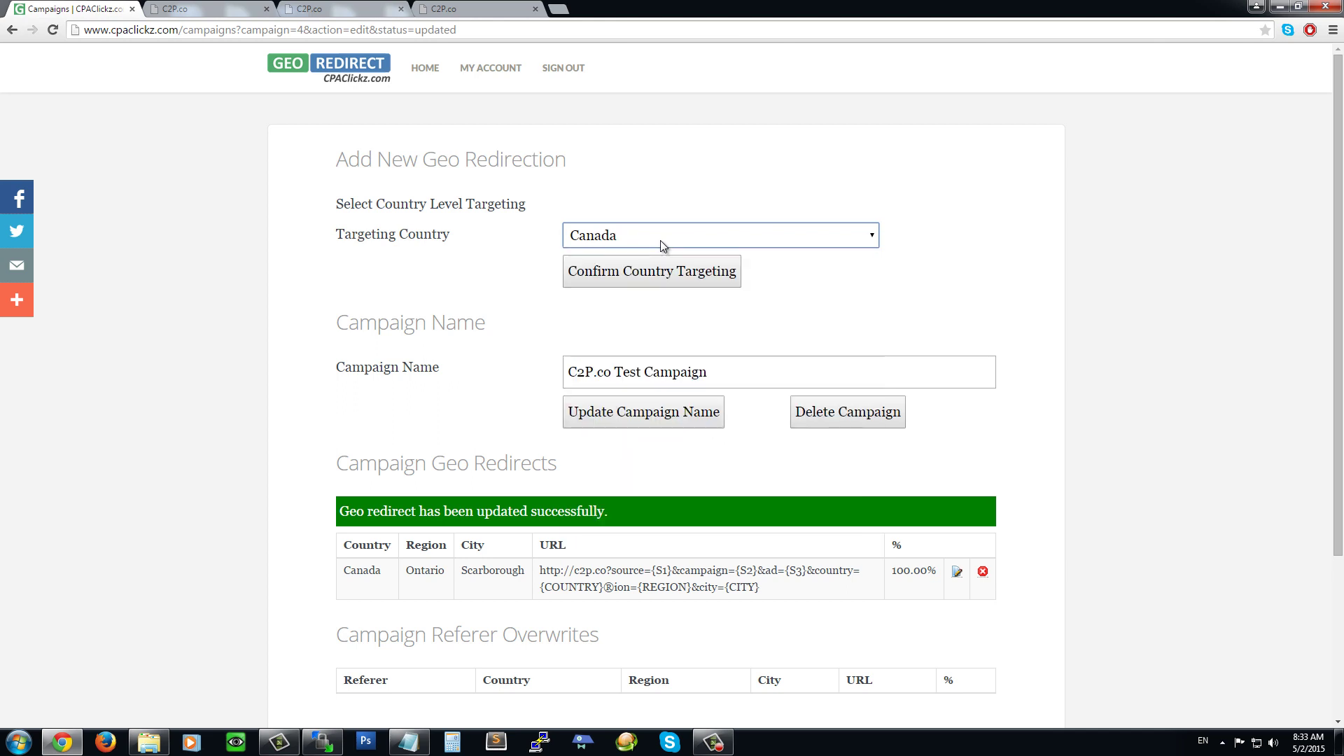
left_click(661, 241)
left_click(661, 241)
left_click(661, 270)
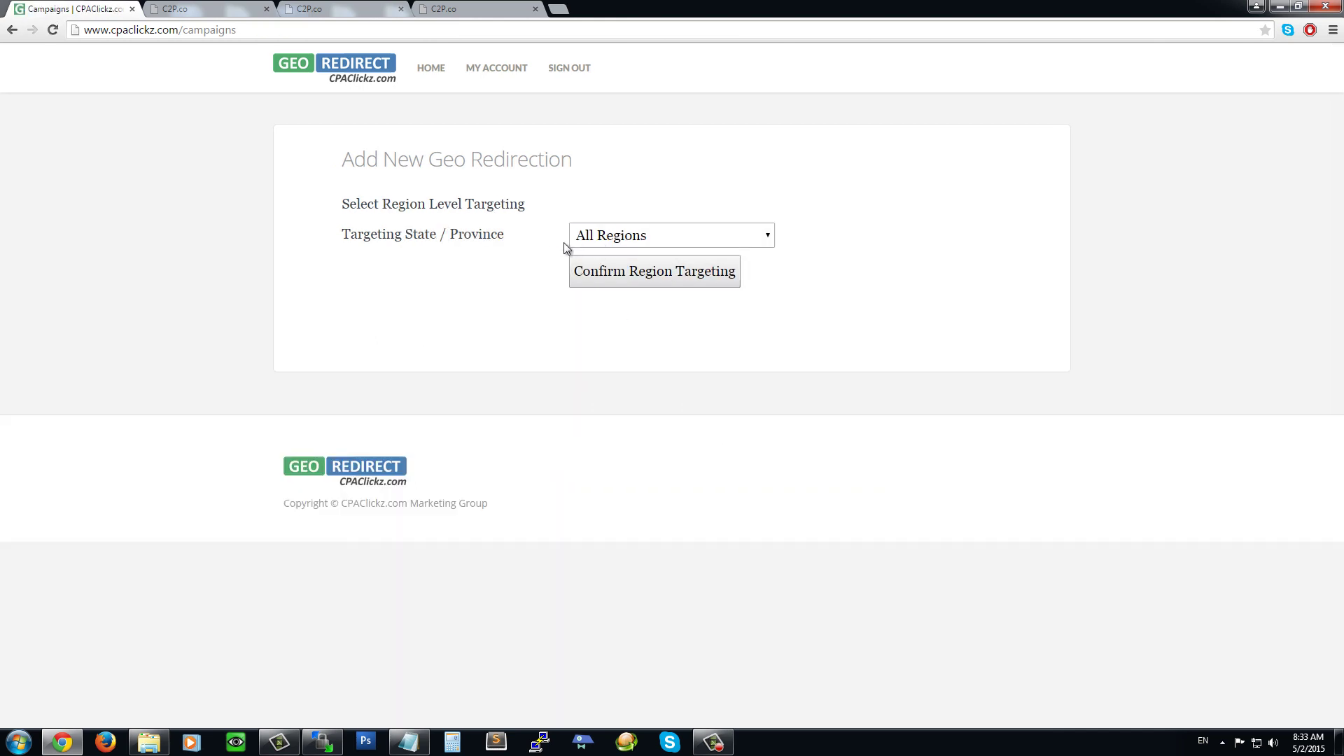
Set the targeting state / province to Ontario and confirm the region targeting.
left_click(622, 238)
key("o")
key("Return")
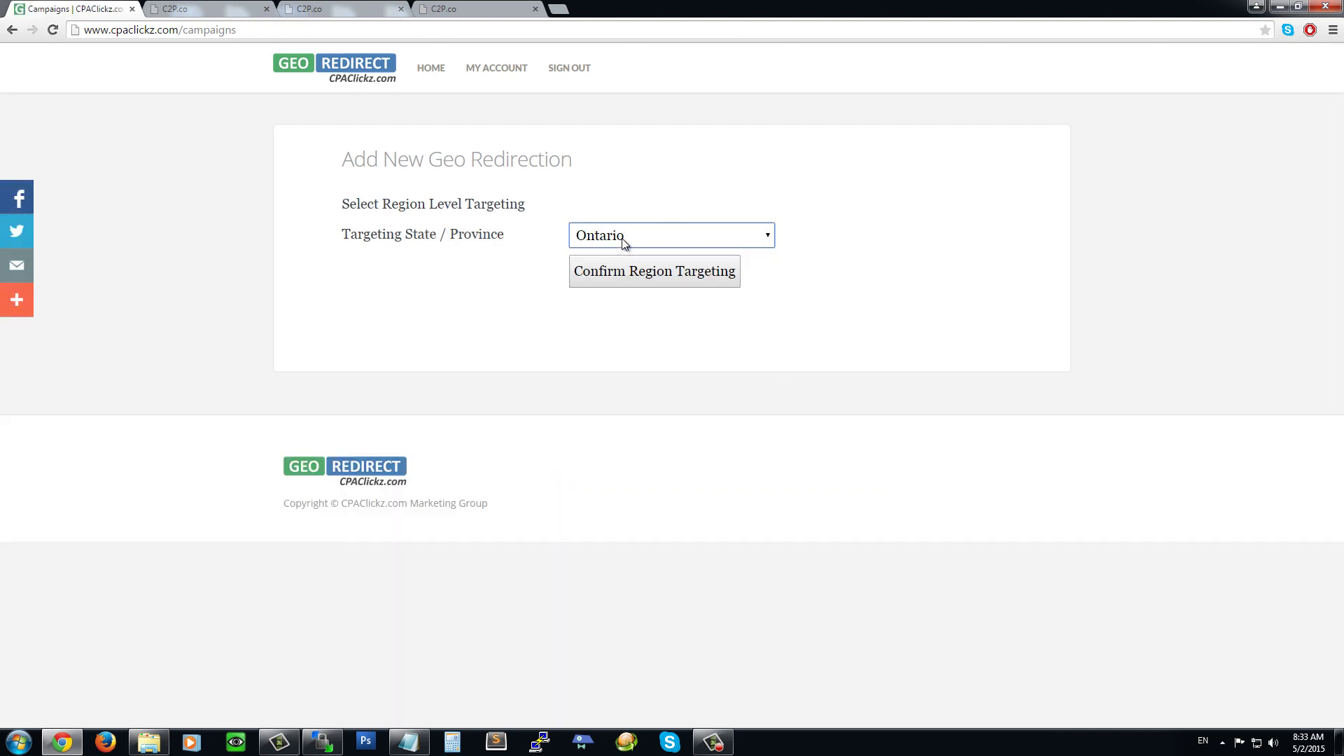
key("Tab")
key("Return")
Set the targeting city to Scarborough and confirm the city targeting.
left_click(622, 238)
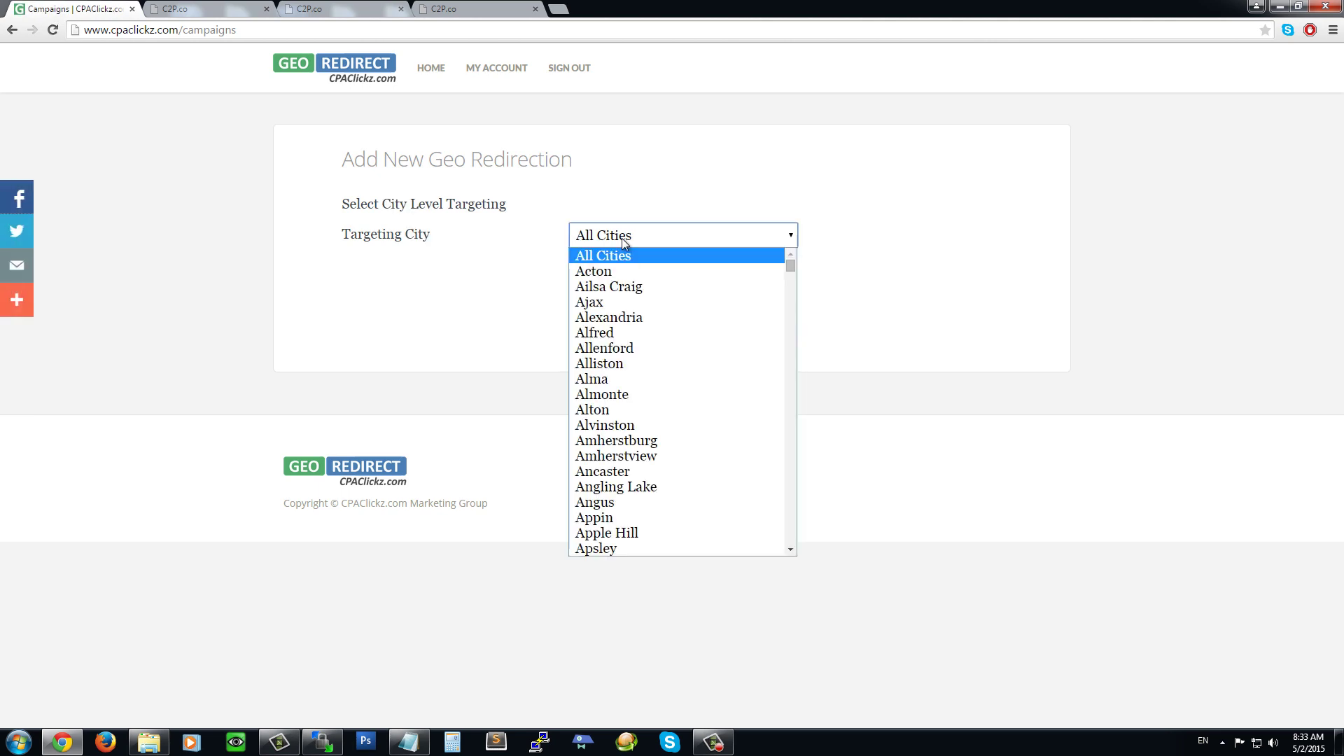
key("b")
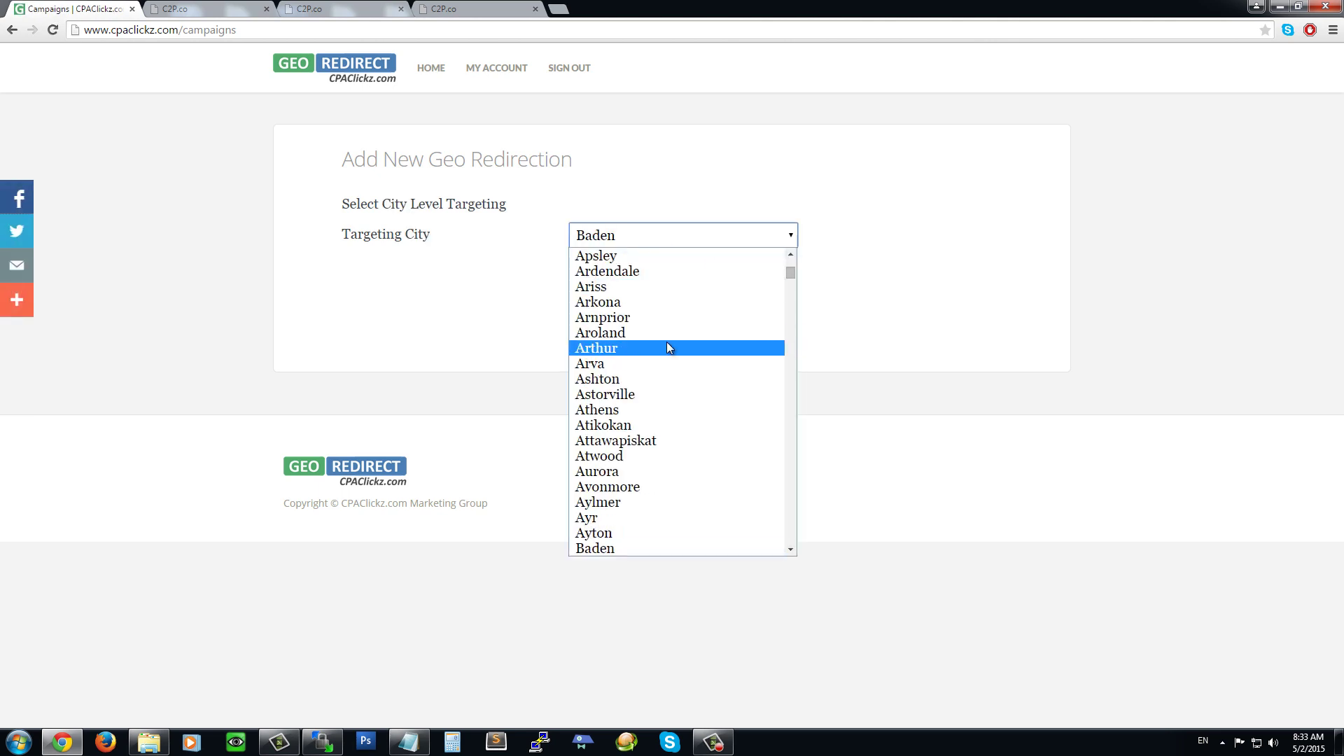
key("s")
key("c")
key("Return")
key("Tab")
key("Return")
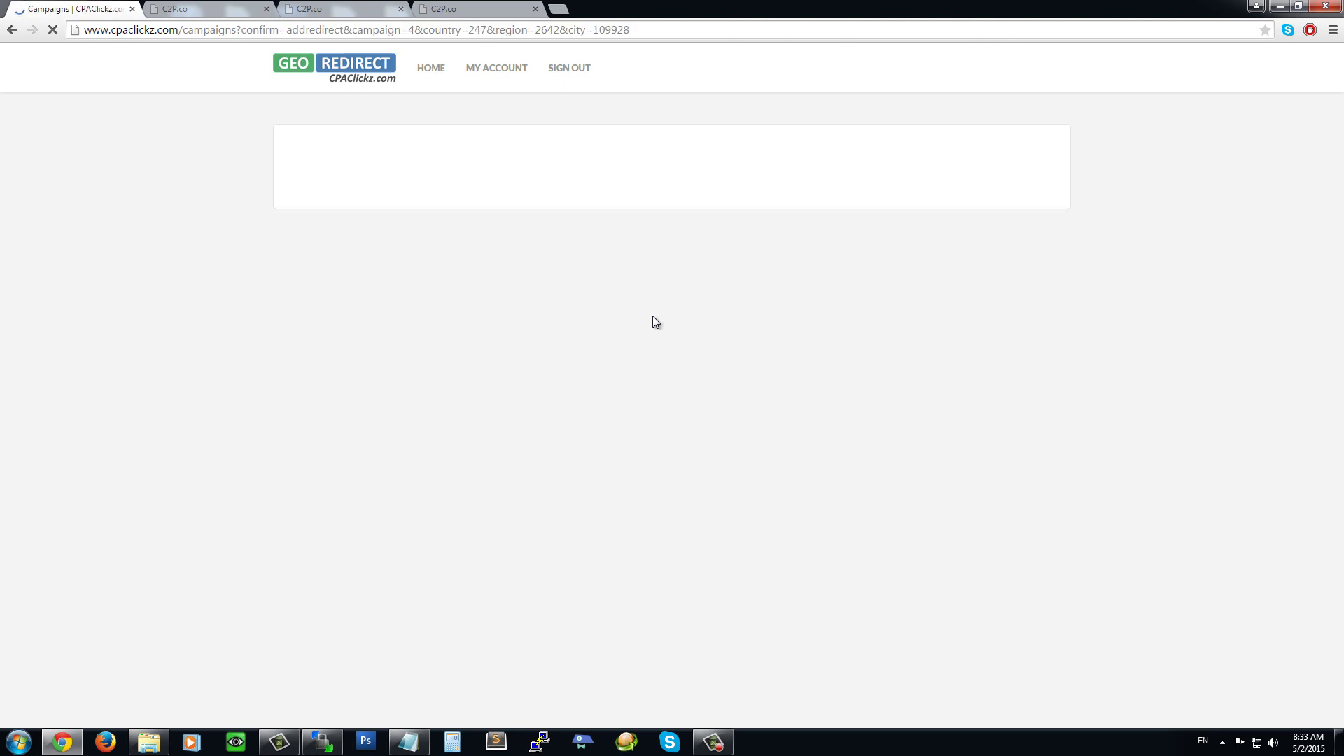
left_click(686, 240)
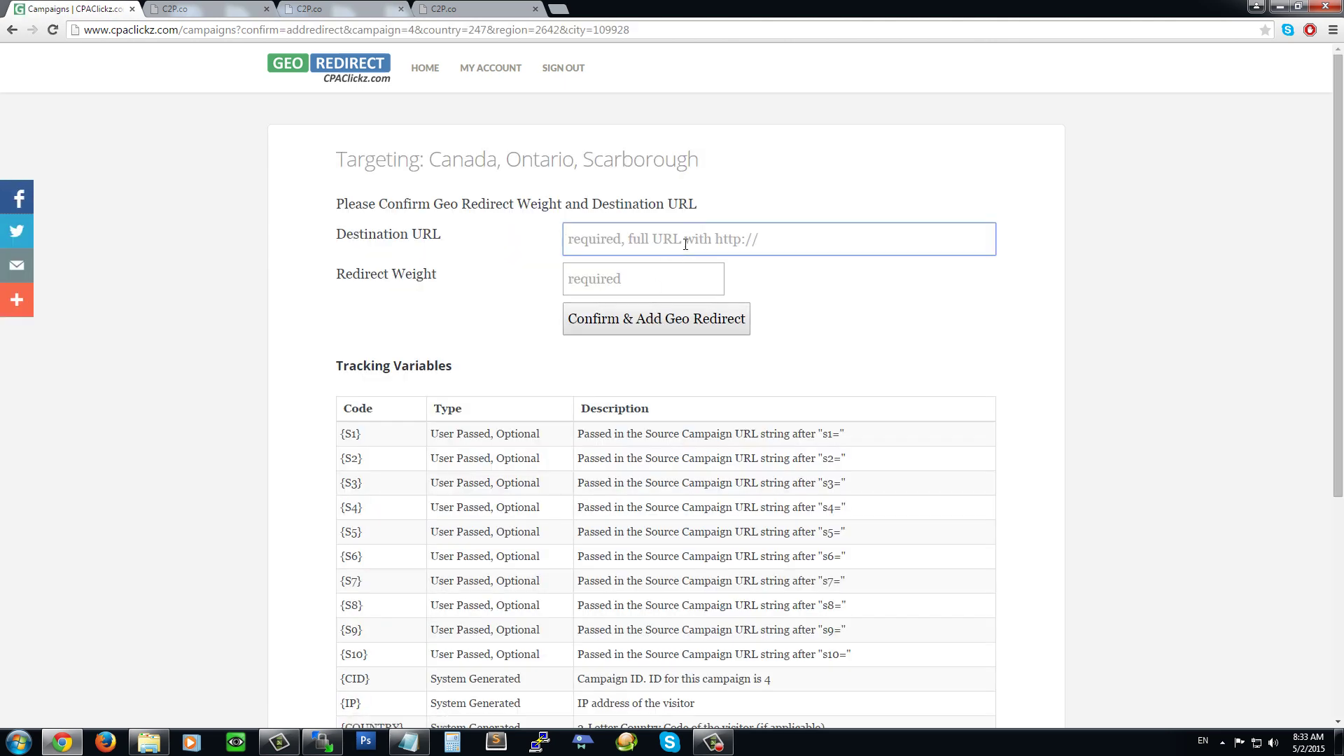
type("http://w")
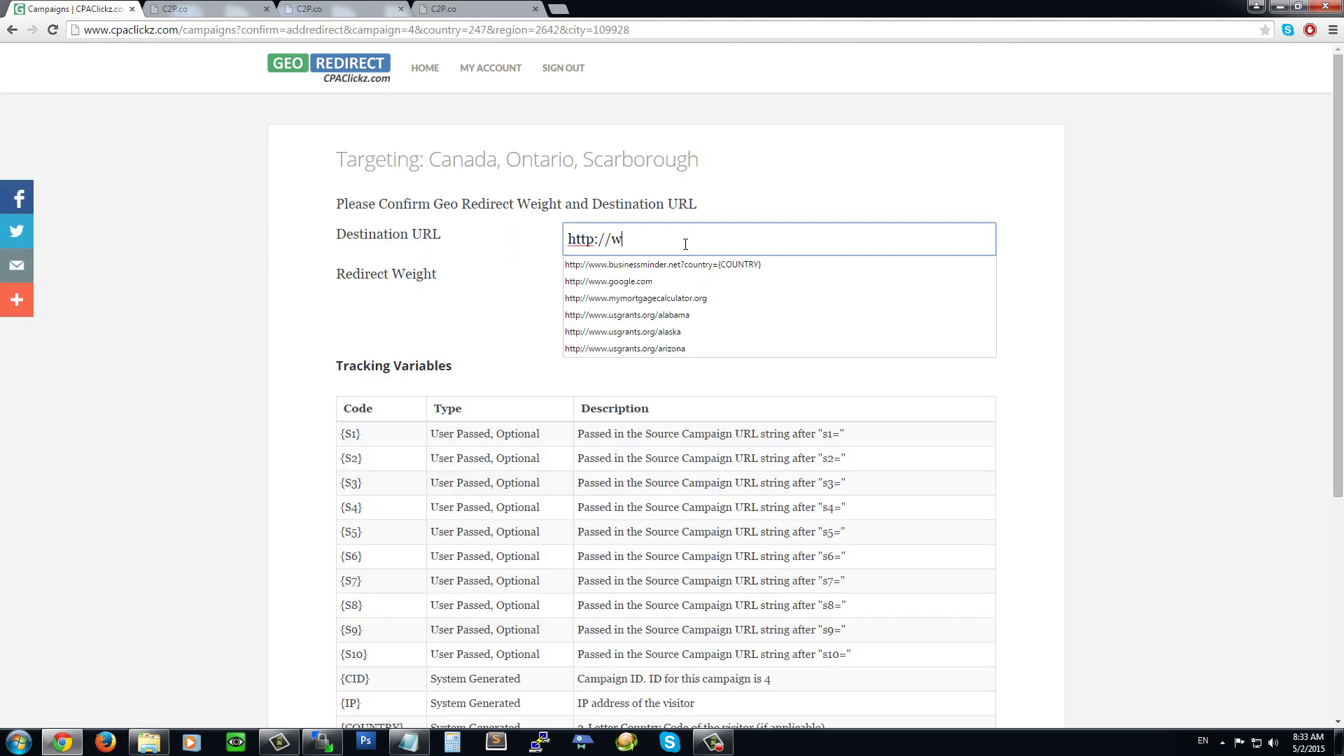
type("ww.usgrants.org")
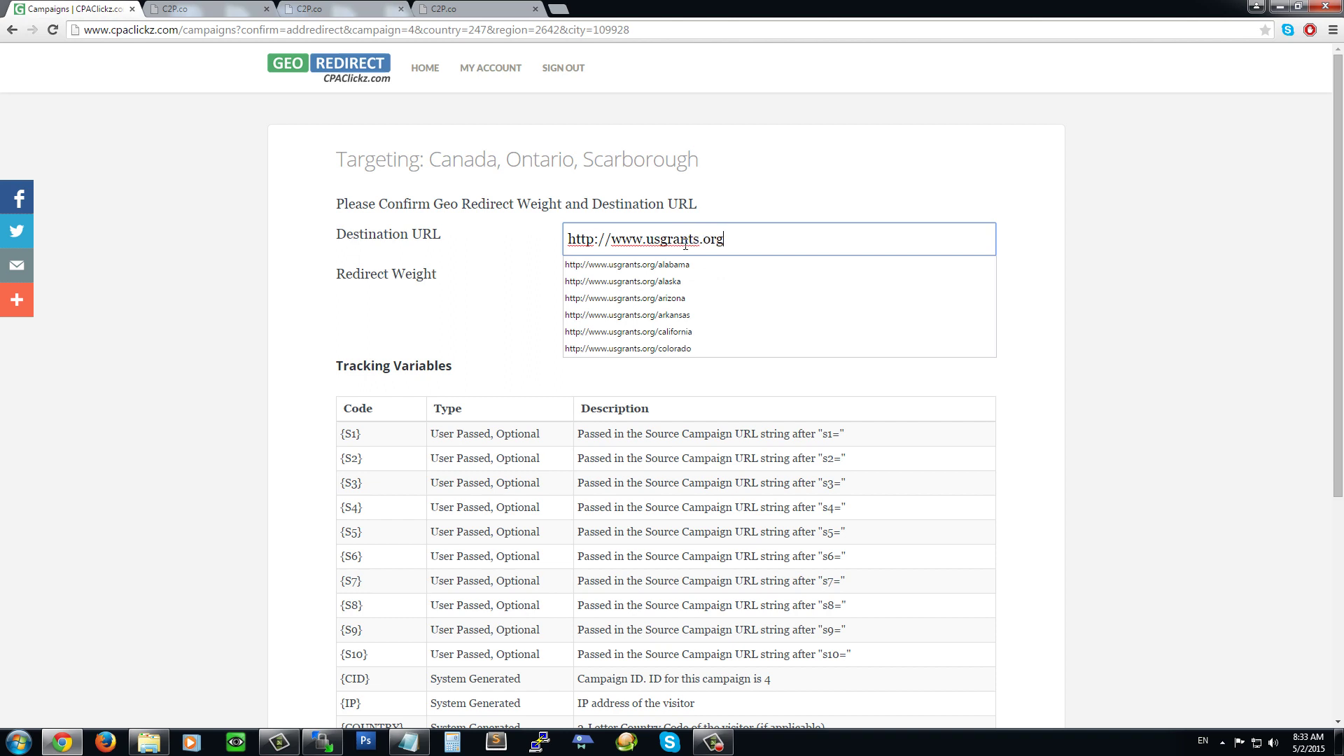
key("ctrl+a")
key("ctrl+v")
left_click_drag(685, 243, 210, 249)
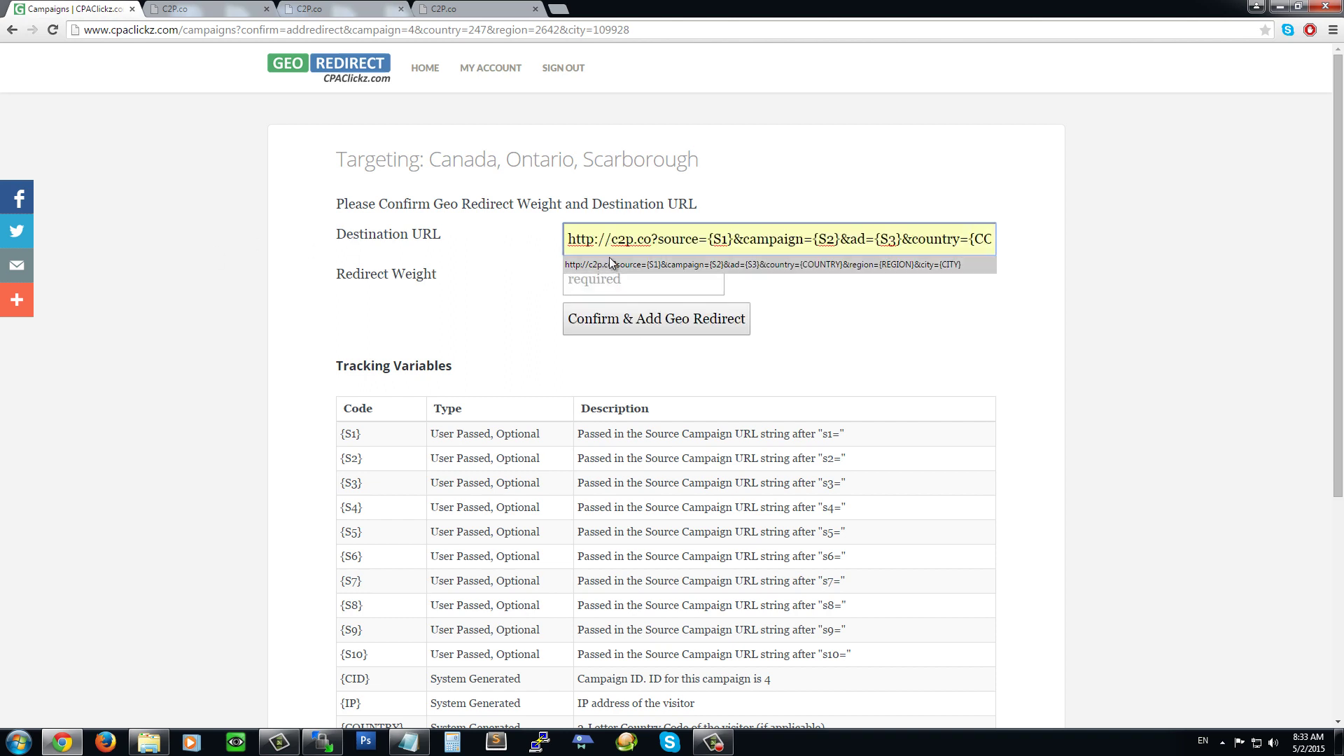
left_click(654, 241)
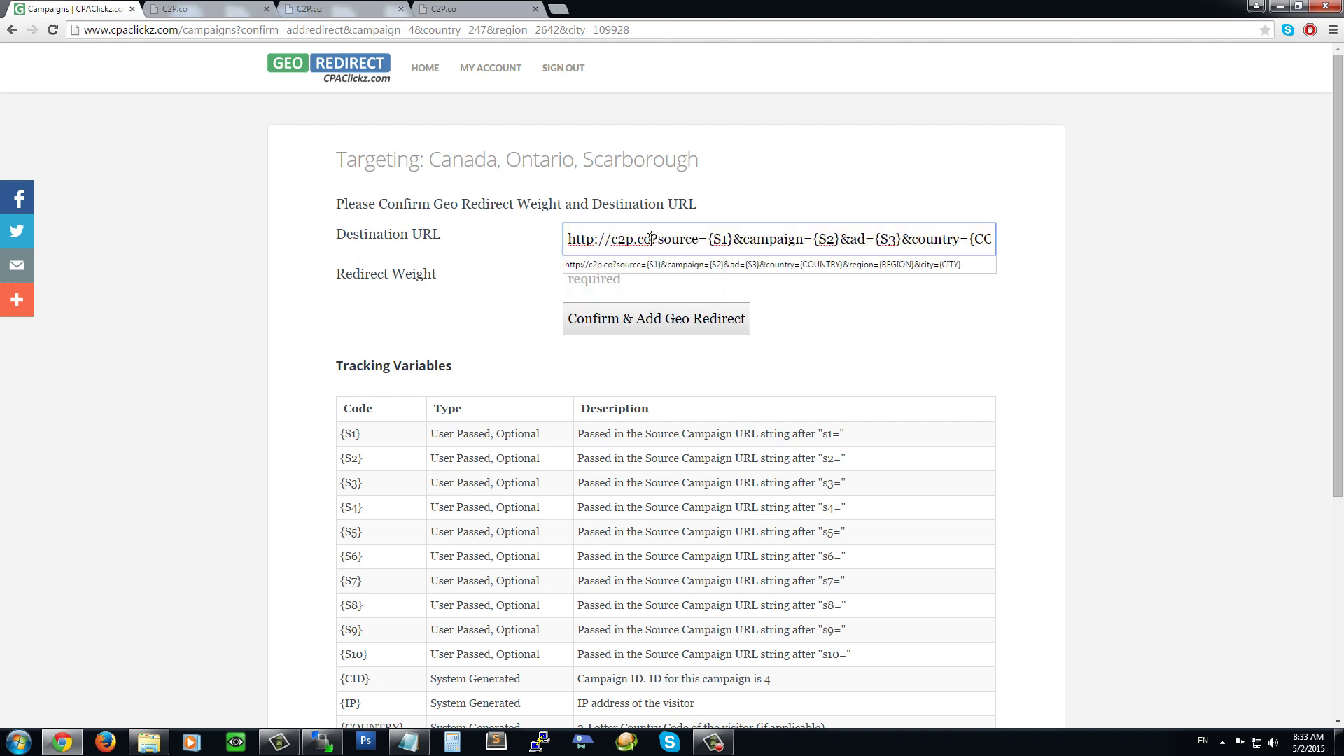
left_click_drag(651, 241, 609, 245)
type("www.usgrants.")
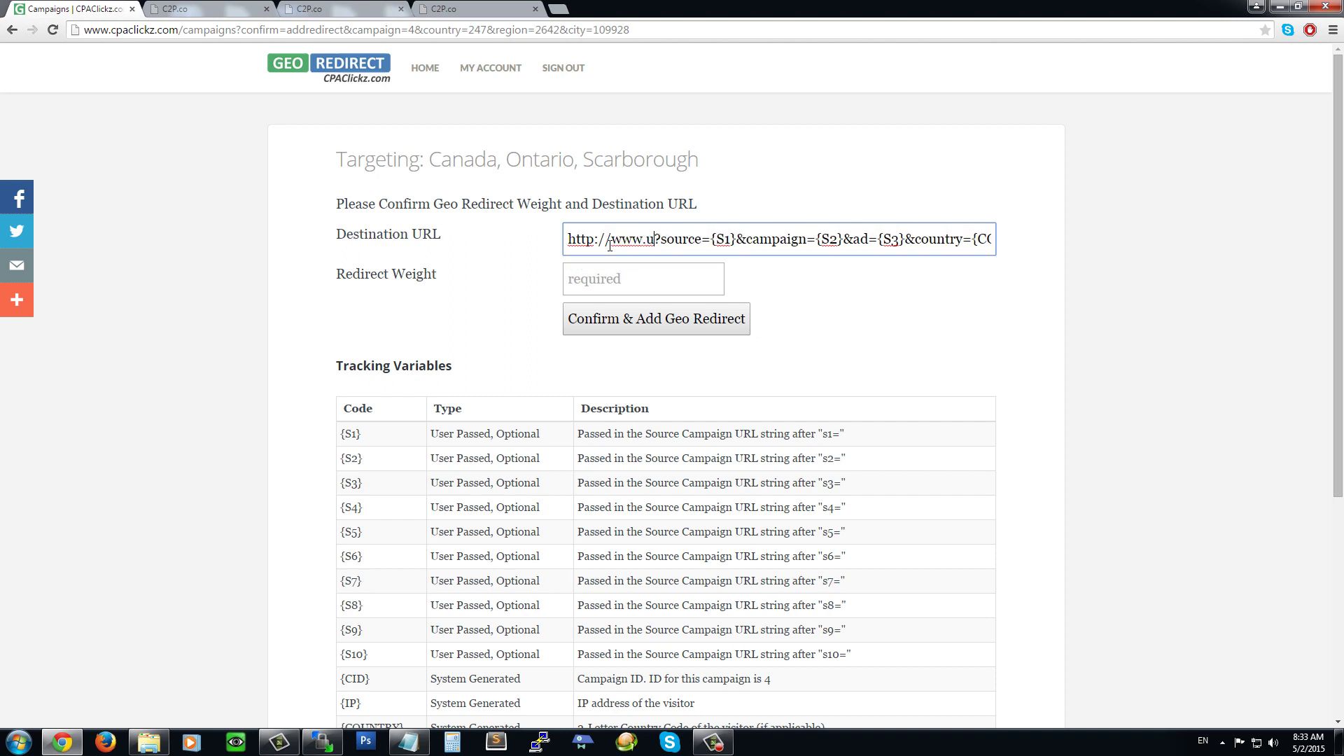
type("org")
Fill in the redirect weight for the usgrants.org destination and add the geo redirect.
key("Tab")
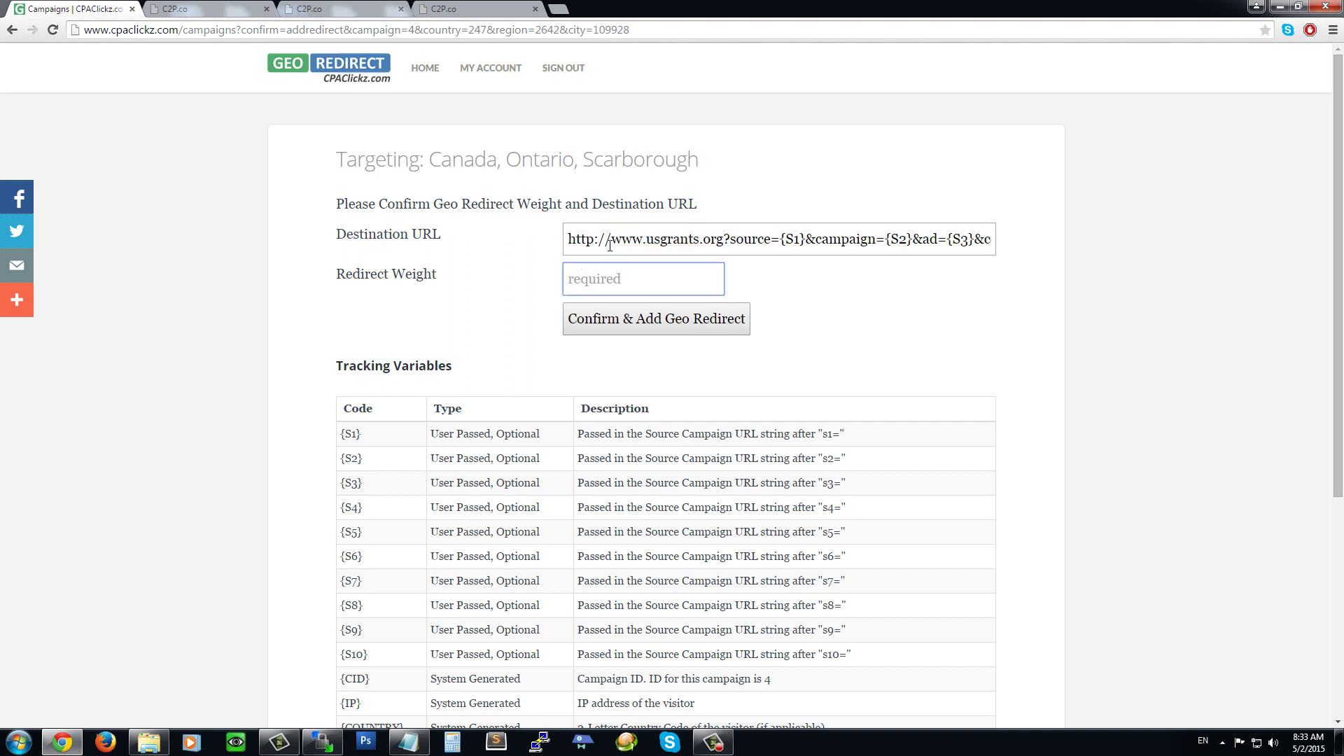
left_click(643, 235)
key("ctrl+a")
left_click(663, 320)
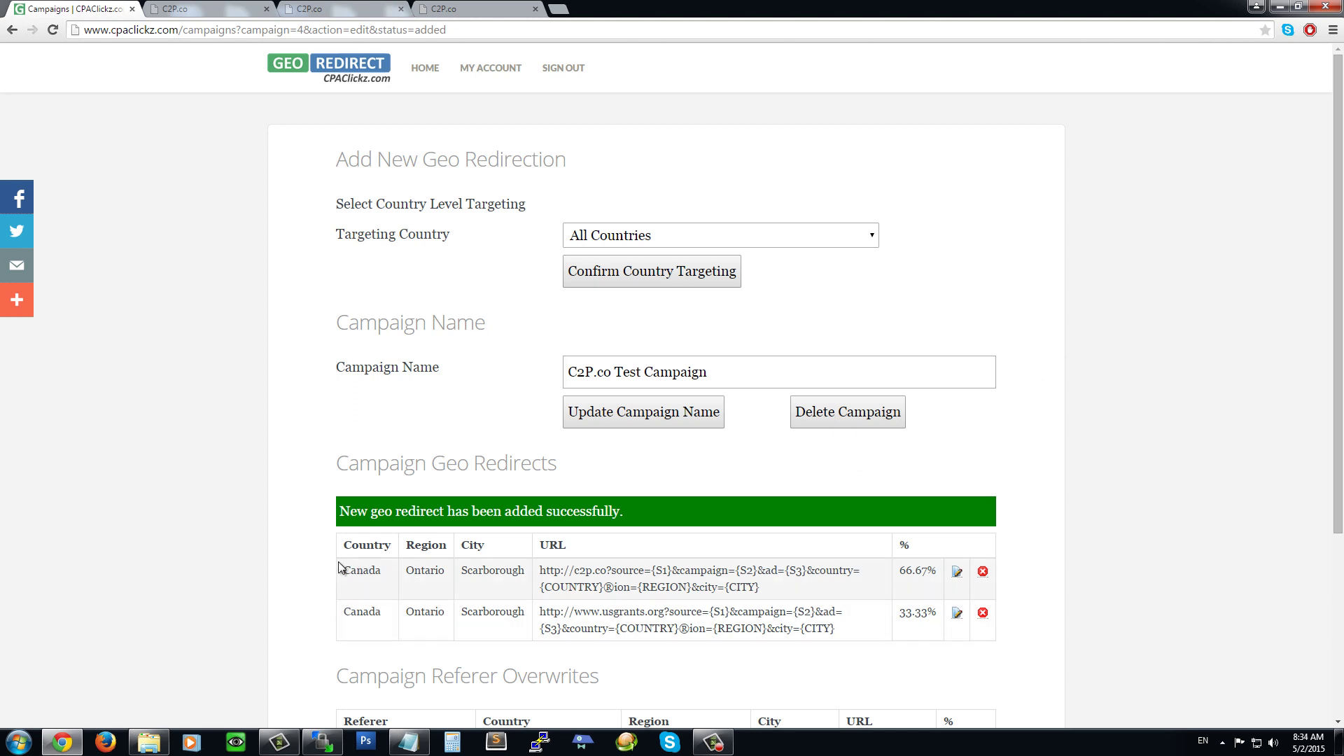
Compare the destination URLs and traffic percentages of the two Scarborough geo redirects.
left_click_drag(336, 567, 797, 614)
left_click(779, 586)
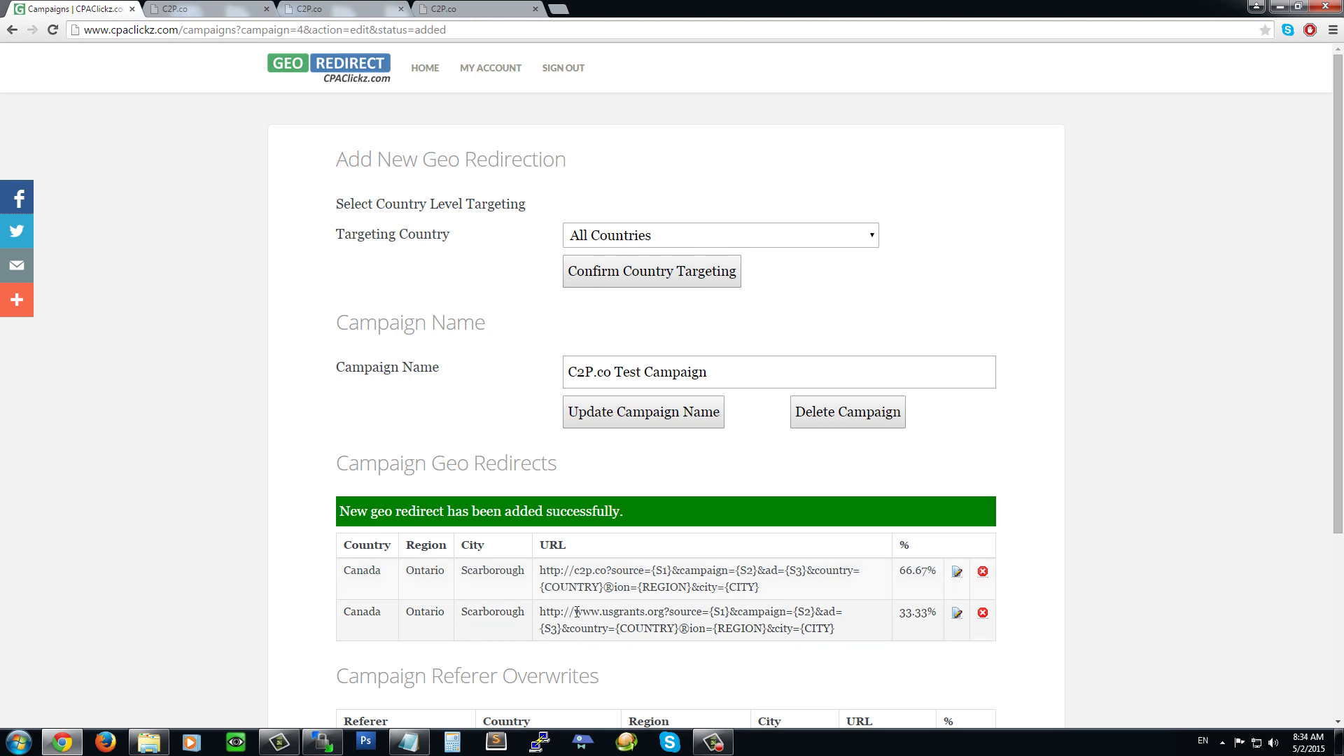
left_click_drag(620, 613, 846, 628)
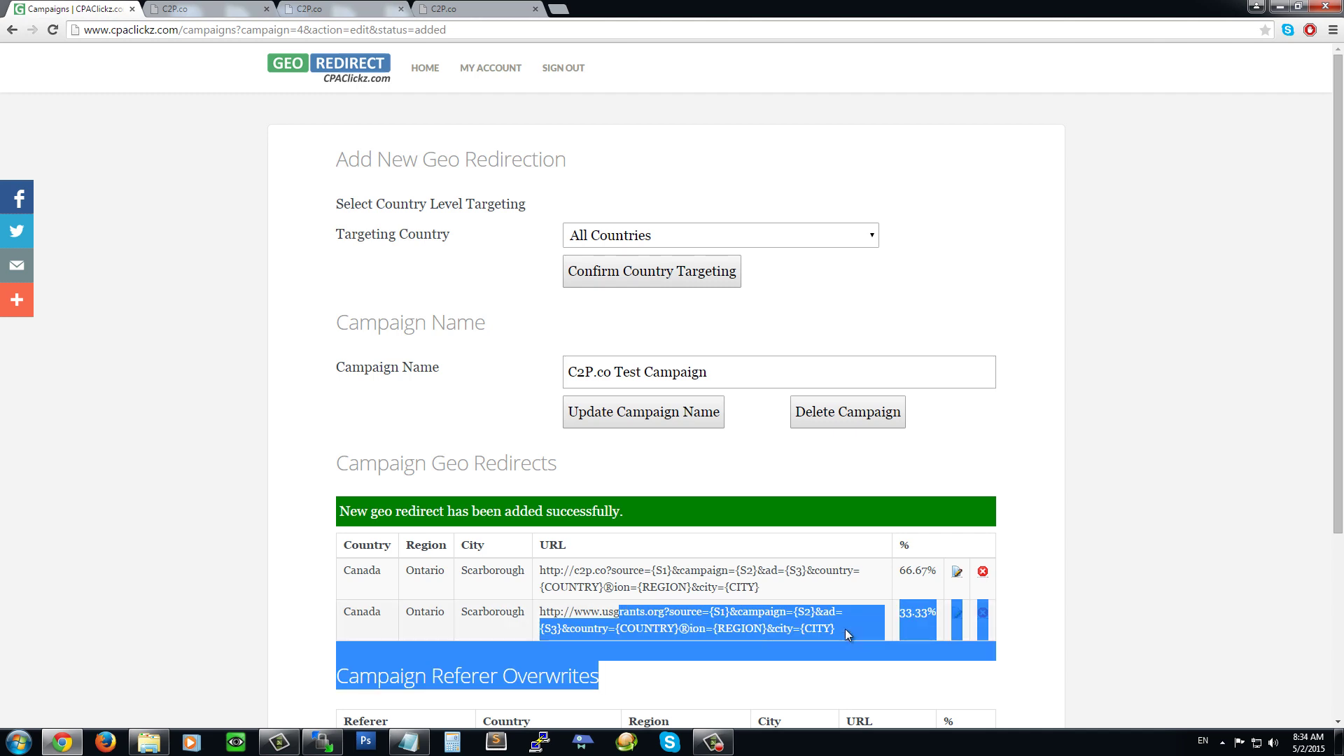
left_click(846, 629)
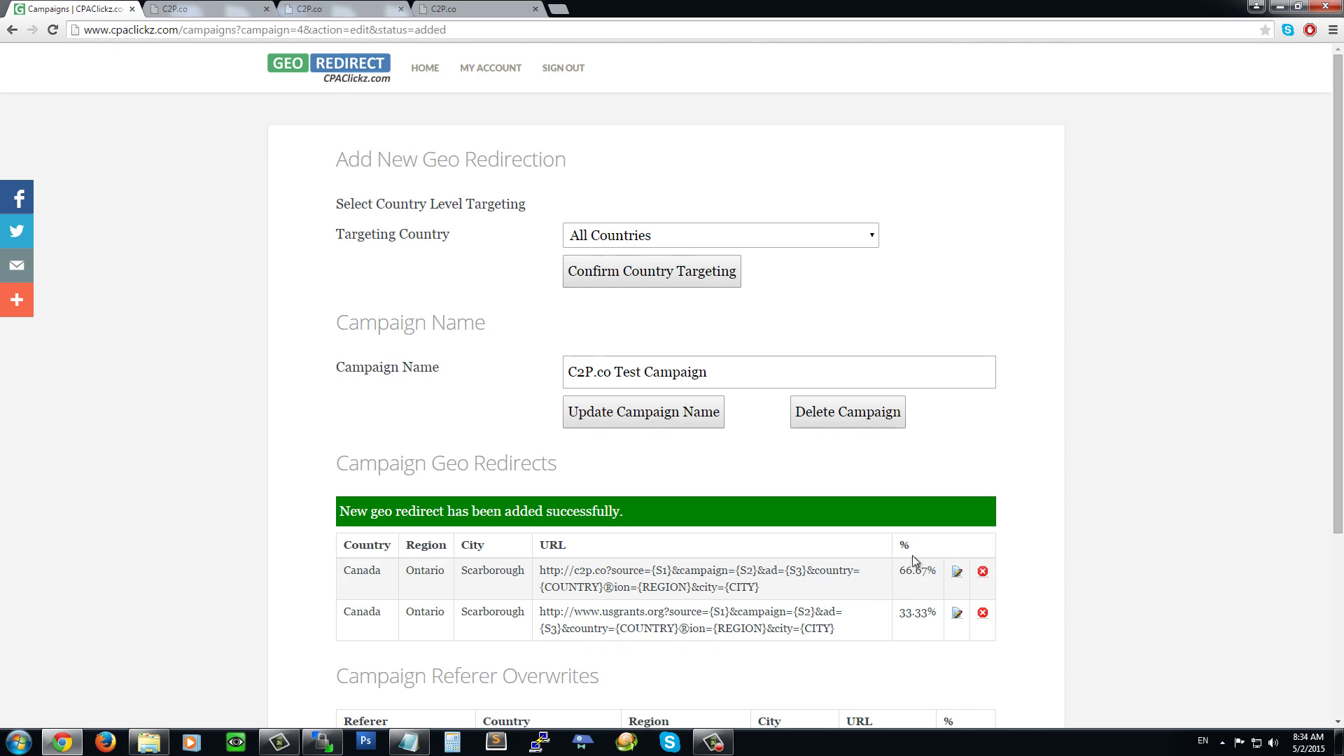
scroll(876, 514, "down", 3)
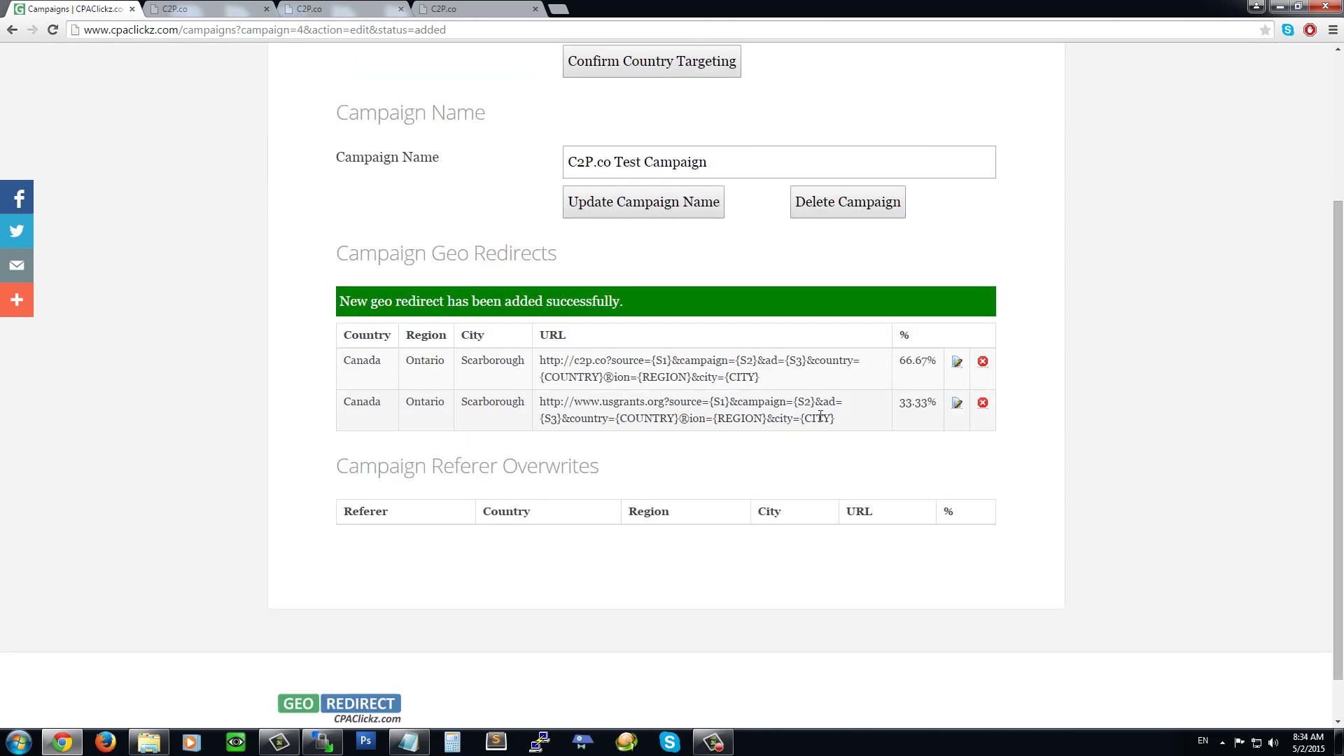
scroll(820, 416, "up", 3)
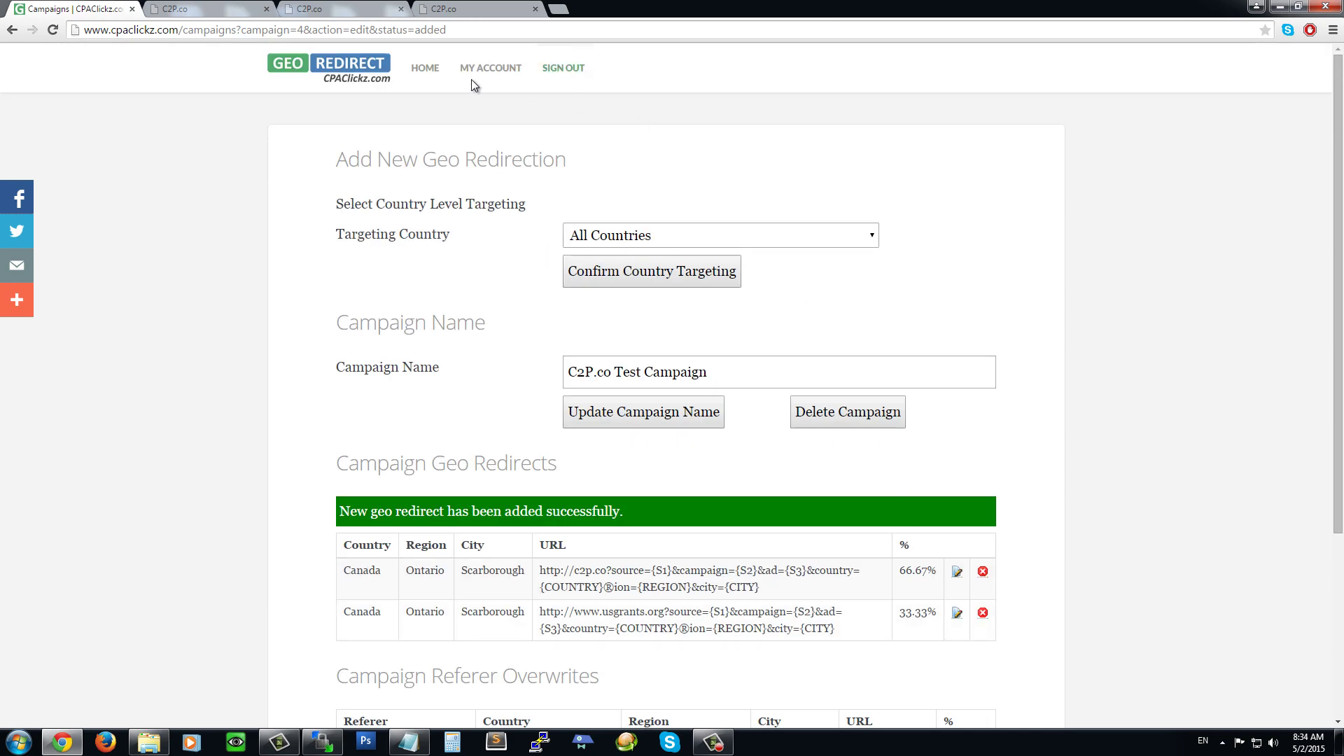
Return to the campaigns page and select the C2P.co Test Campaign's link URL for copying.
left_click(315, 8)
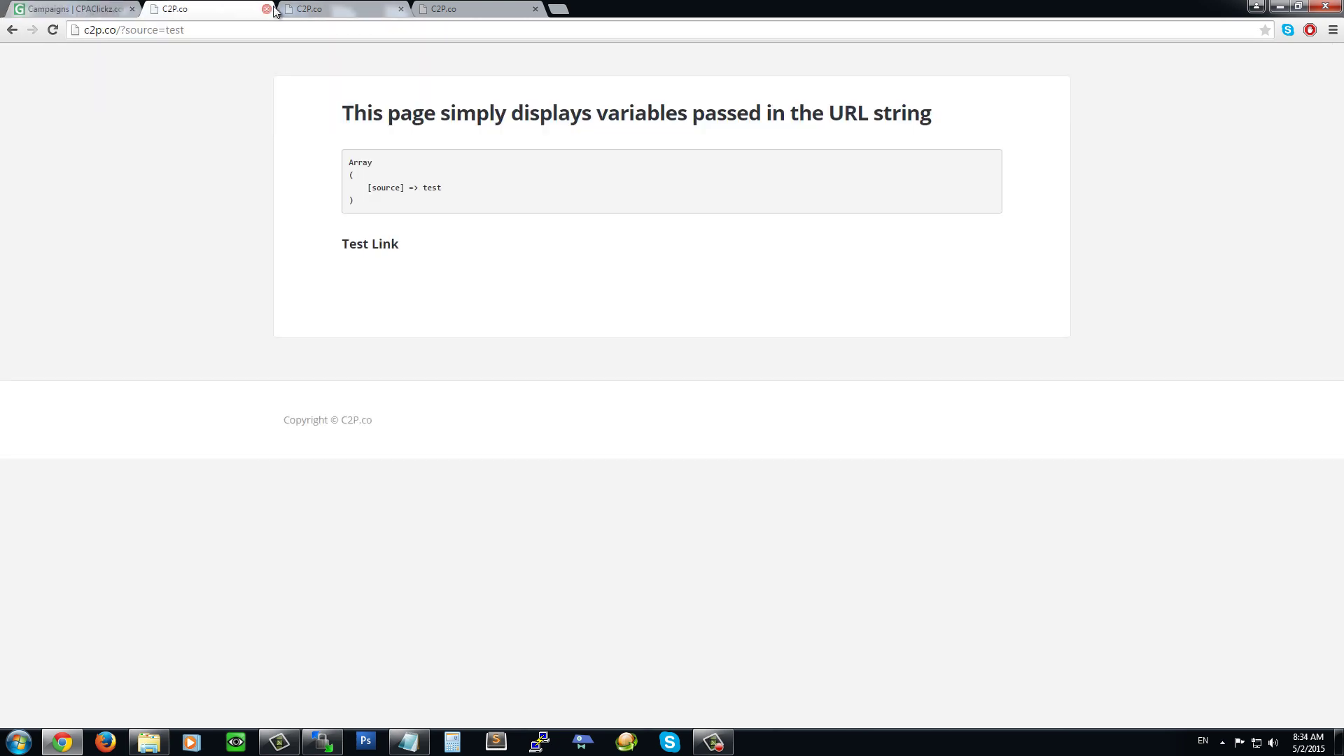
left_click(98, 8)
mouse_move(490, 70)
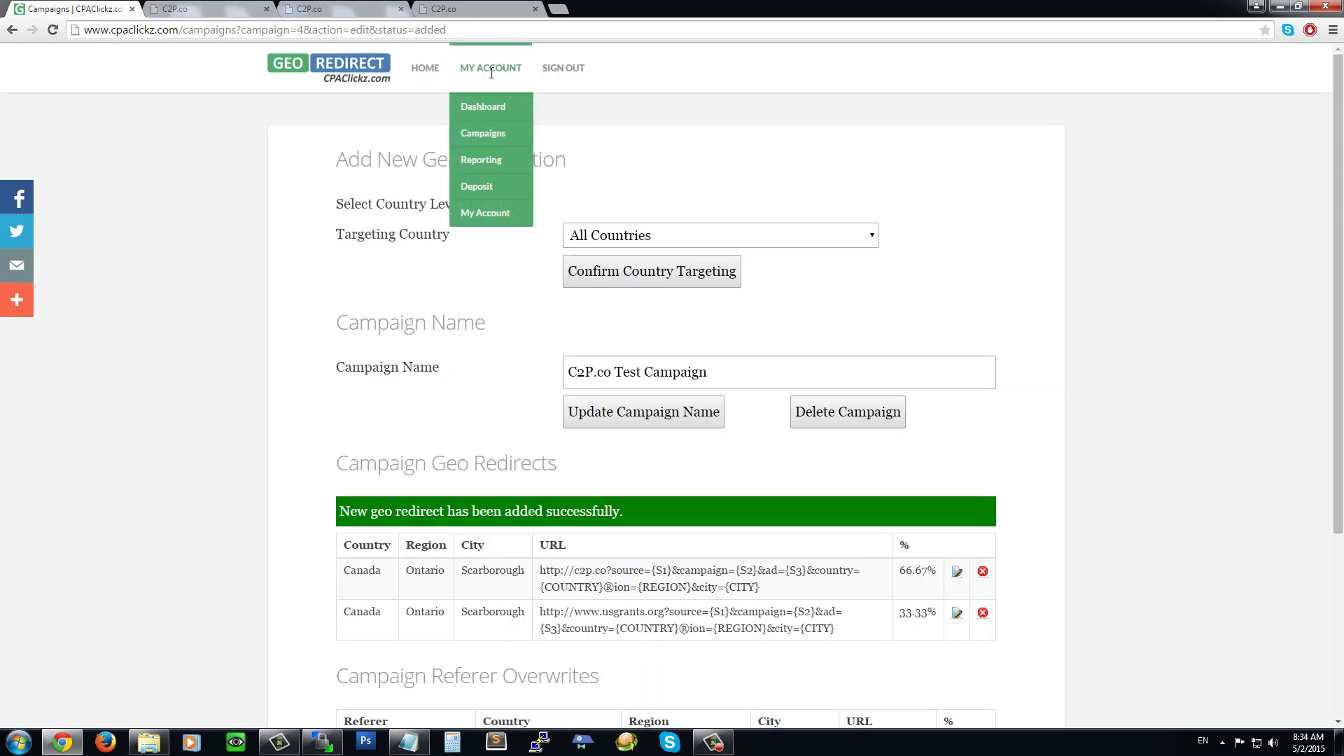
left_click(493, 135)
left_click(625, 385)
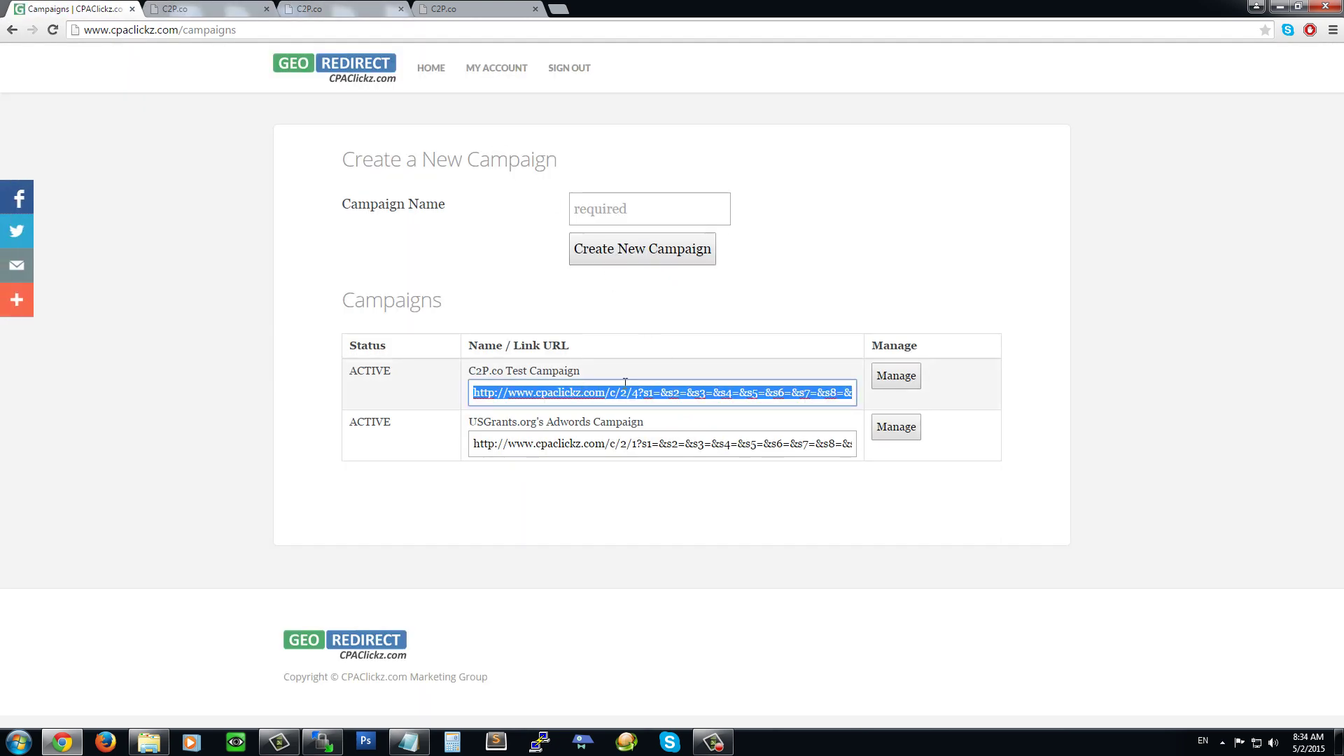
Close the three old C2P.co test pages, leaving only the campaigns page open.
left_click(459, 9)
left_click(400, 8)
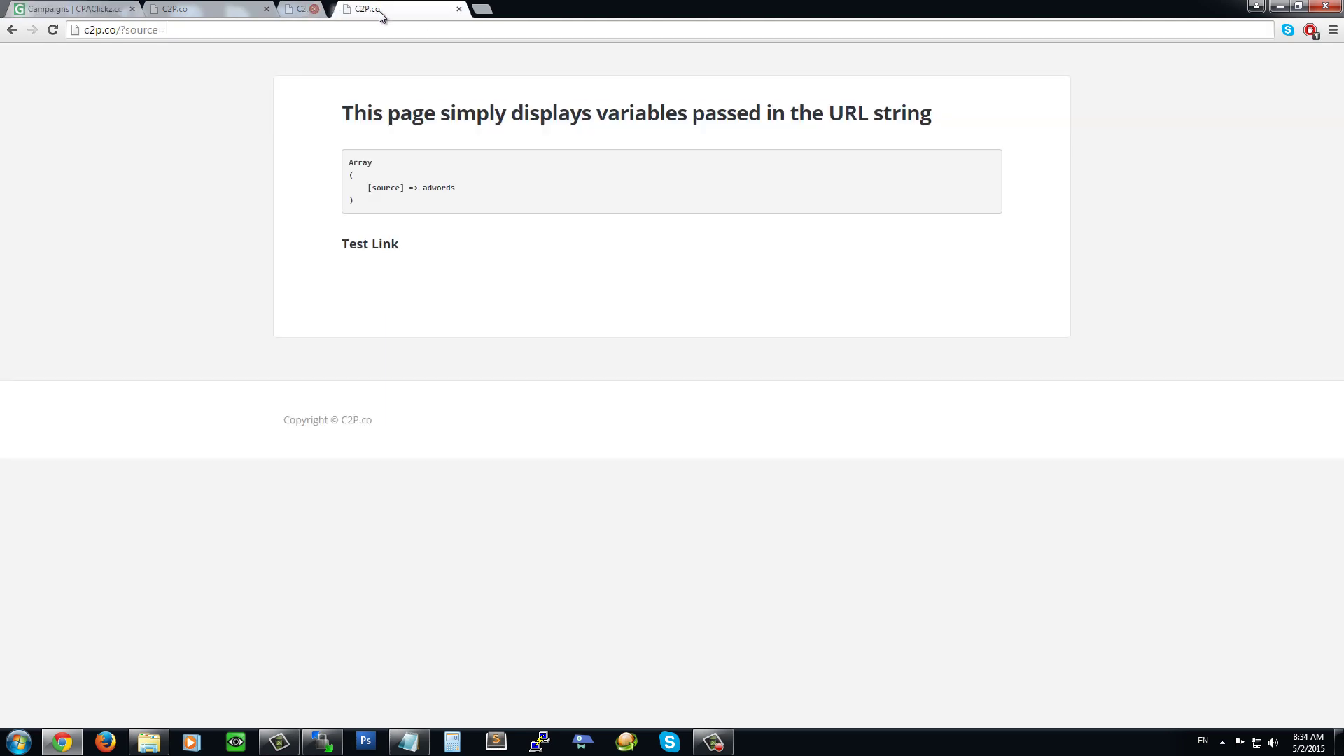
left_click(266, 9)
left_click(266, 9)
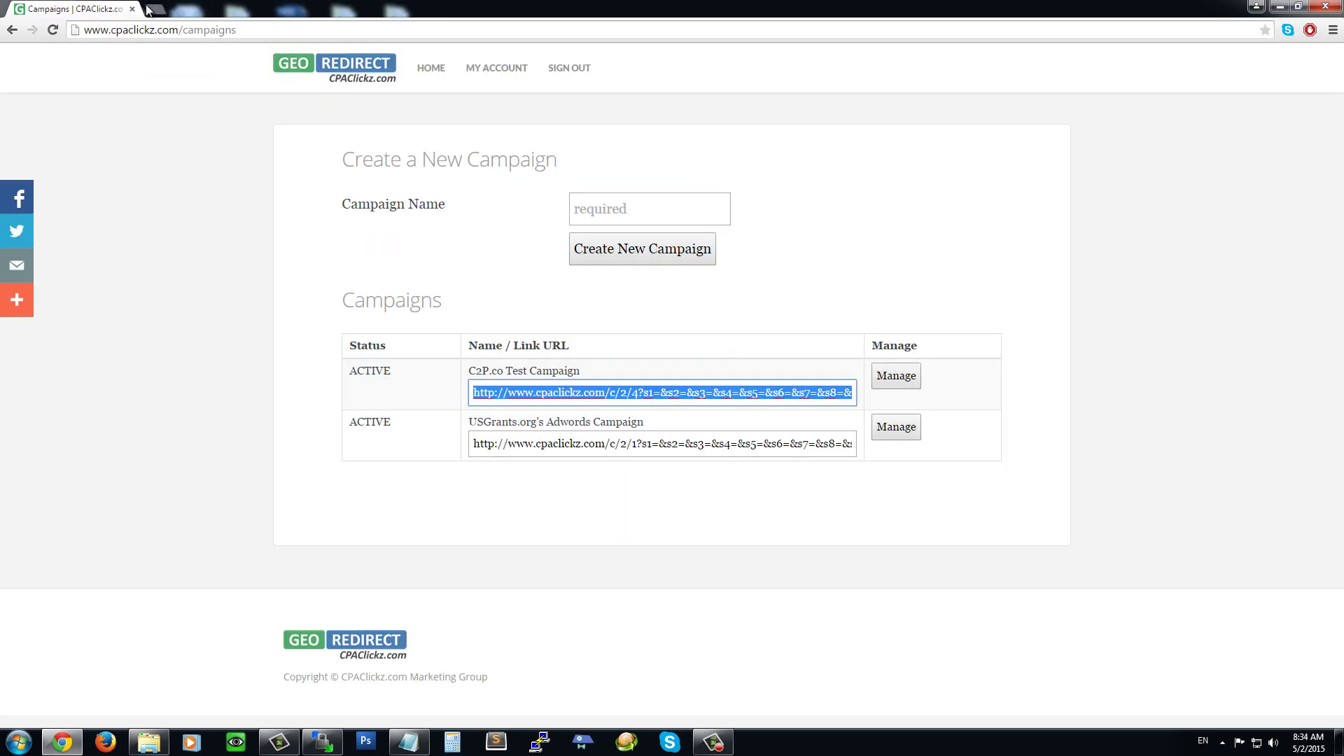
Paste the campaign link into a new browser tab and set s1 to Adwords, s2 to C2P and s3 to COPY1.
left_click(156, 9)
type("http://www.cpaclickz.com/c/2/4?s1=&s2=&s3=&s4=&s5=&s6=&s7=&s8=&s9=&s10=")
left_click(264, 30)
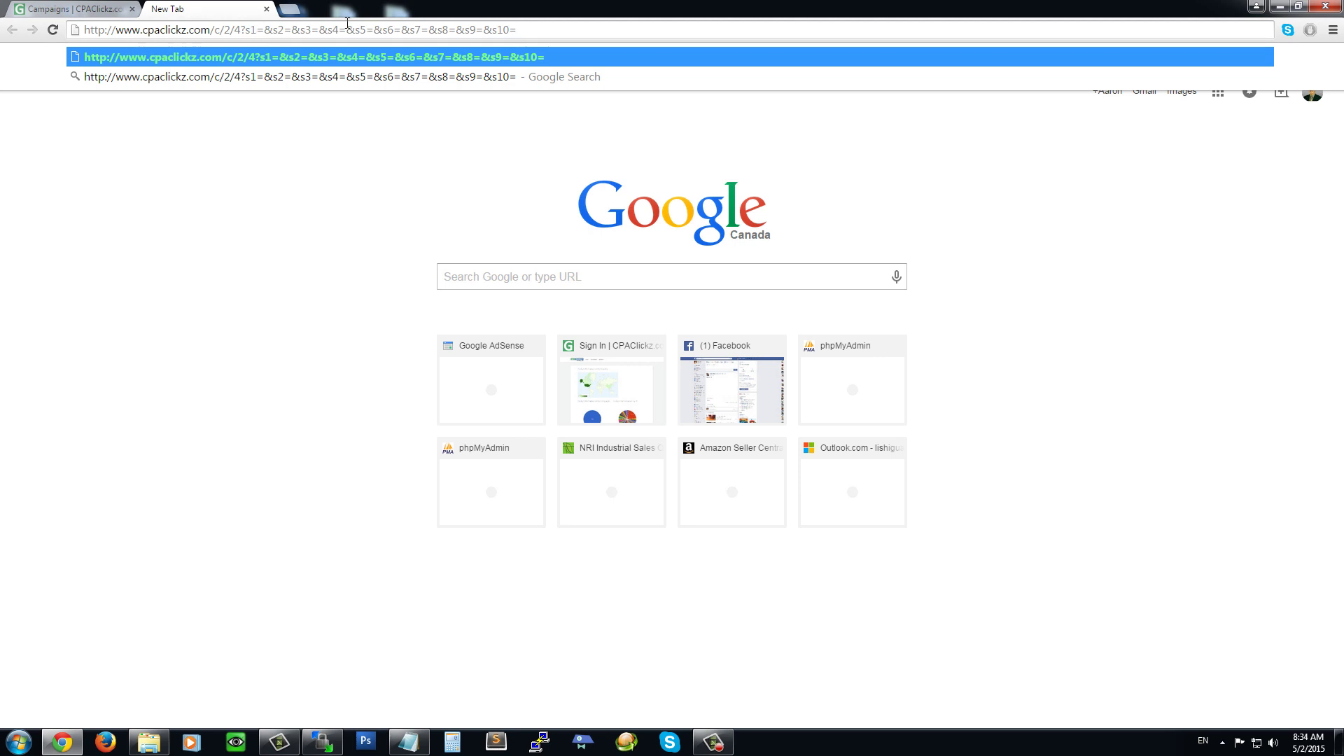
type("Adwords&s2=")
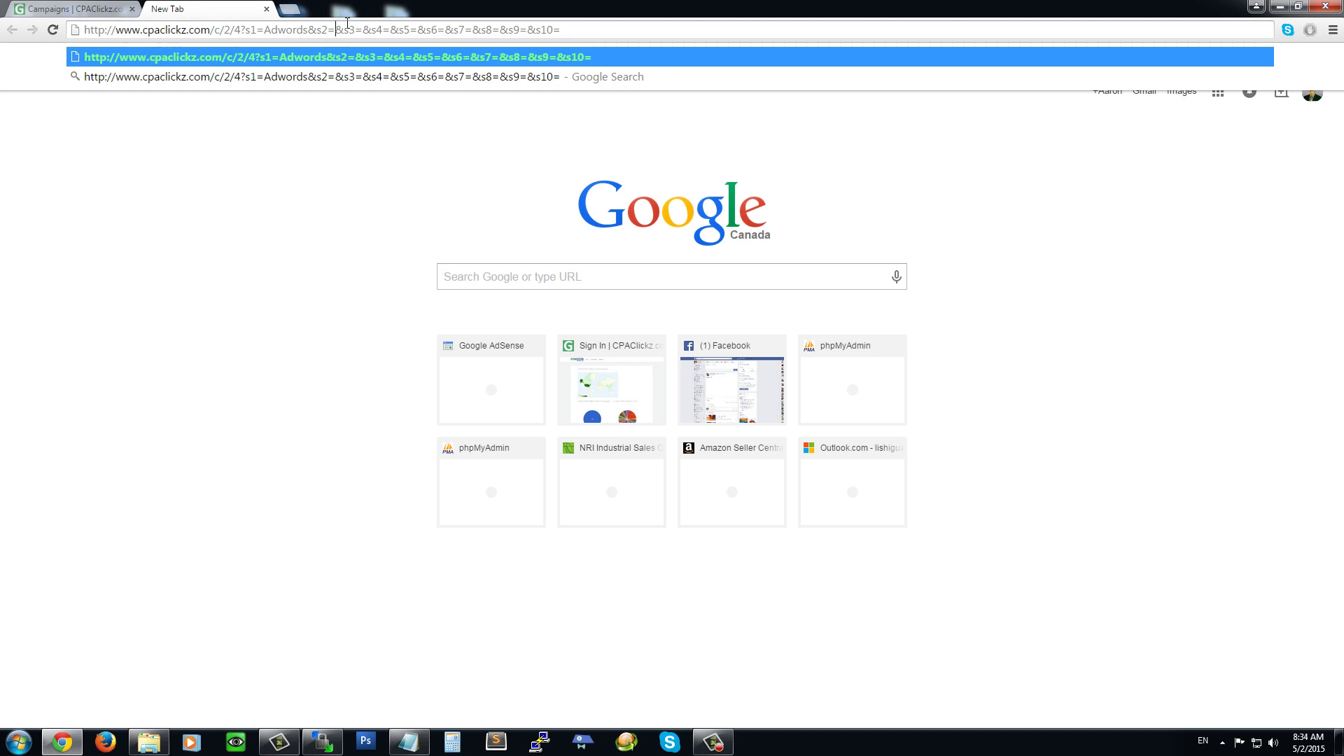
type("C2P")
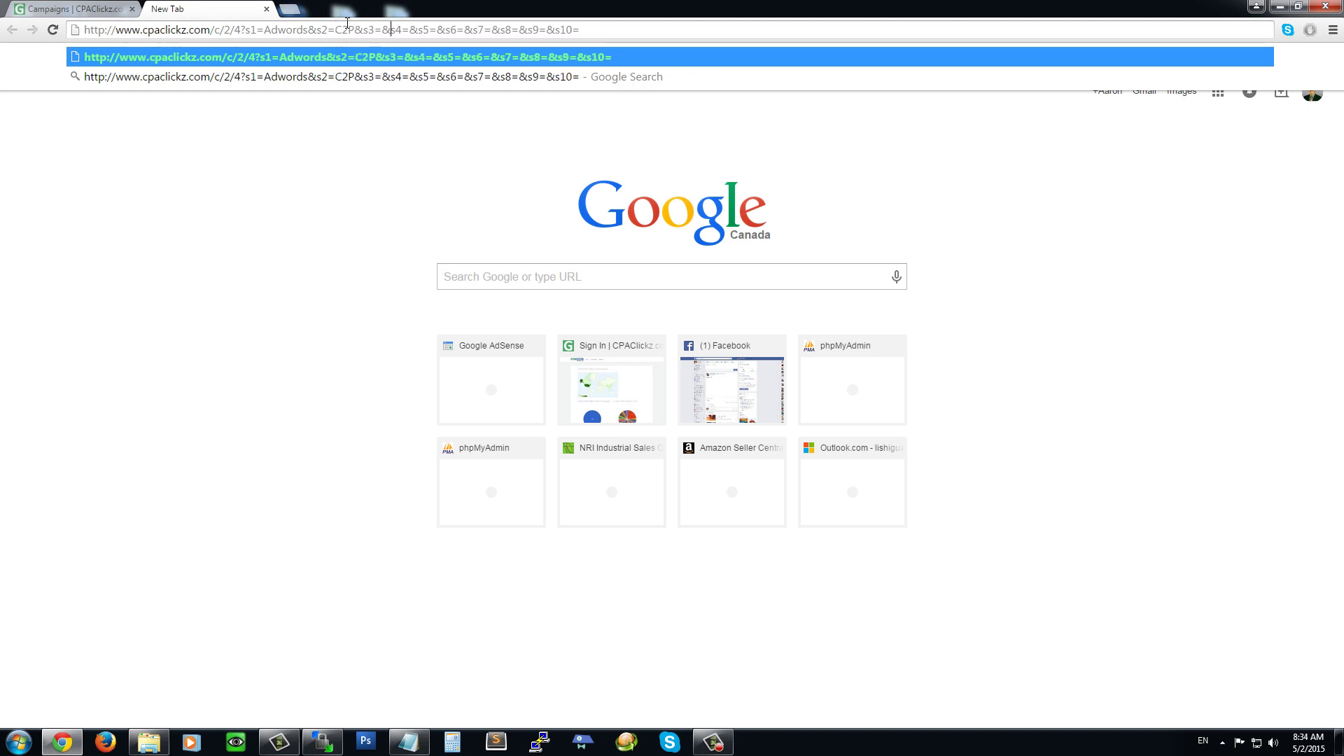
key("Left")
type("COPY1")
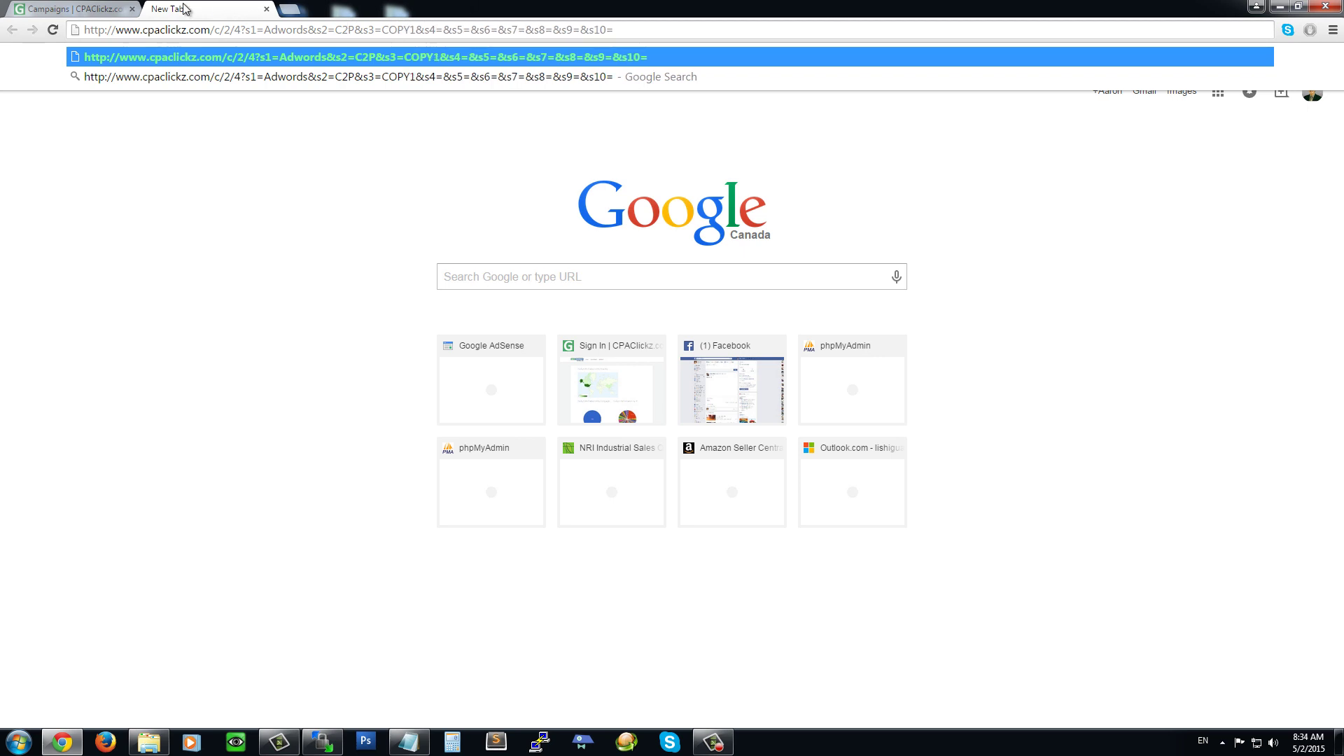
Review the C2P.co Test Campaign's geo redirects on its management page, then return to the prepared test link.
left_click(66, 9)
left_click(895, 376)
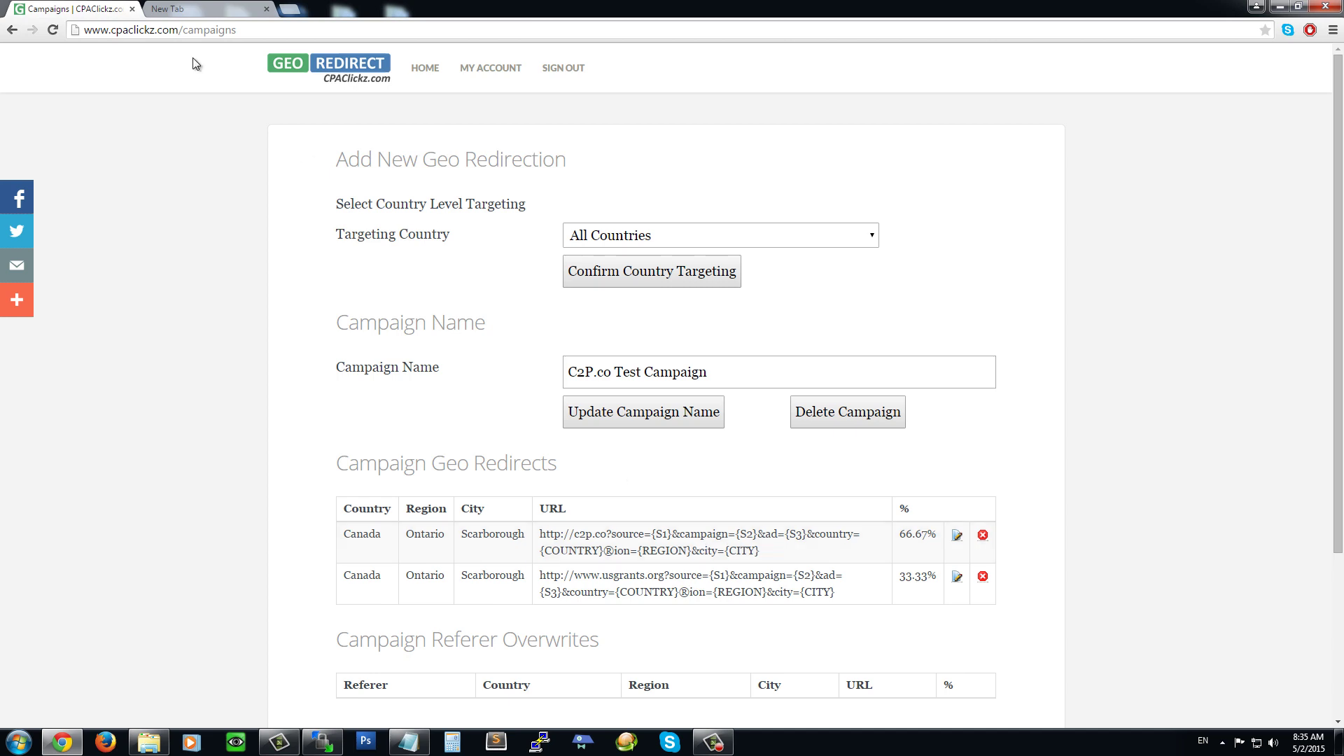
left_click(210, 8)
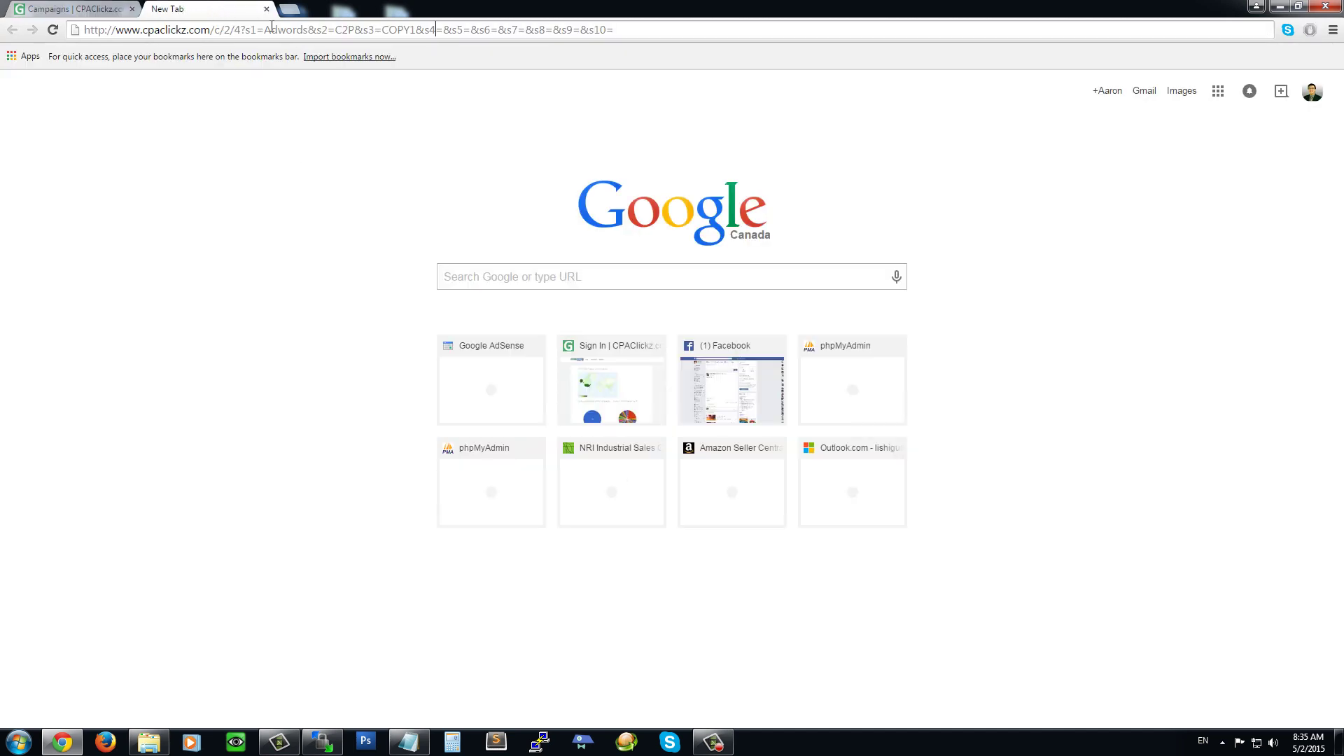
Copy the full campaign link with its s1, s2 and s3 values and load it.
key("ctrl+l")
key("ctrl+c")
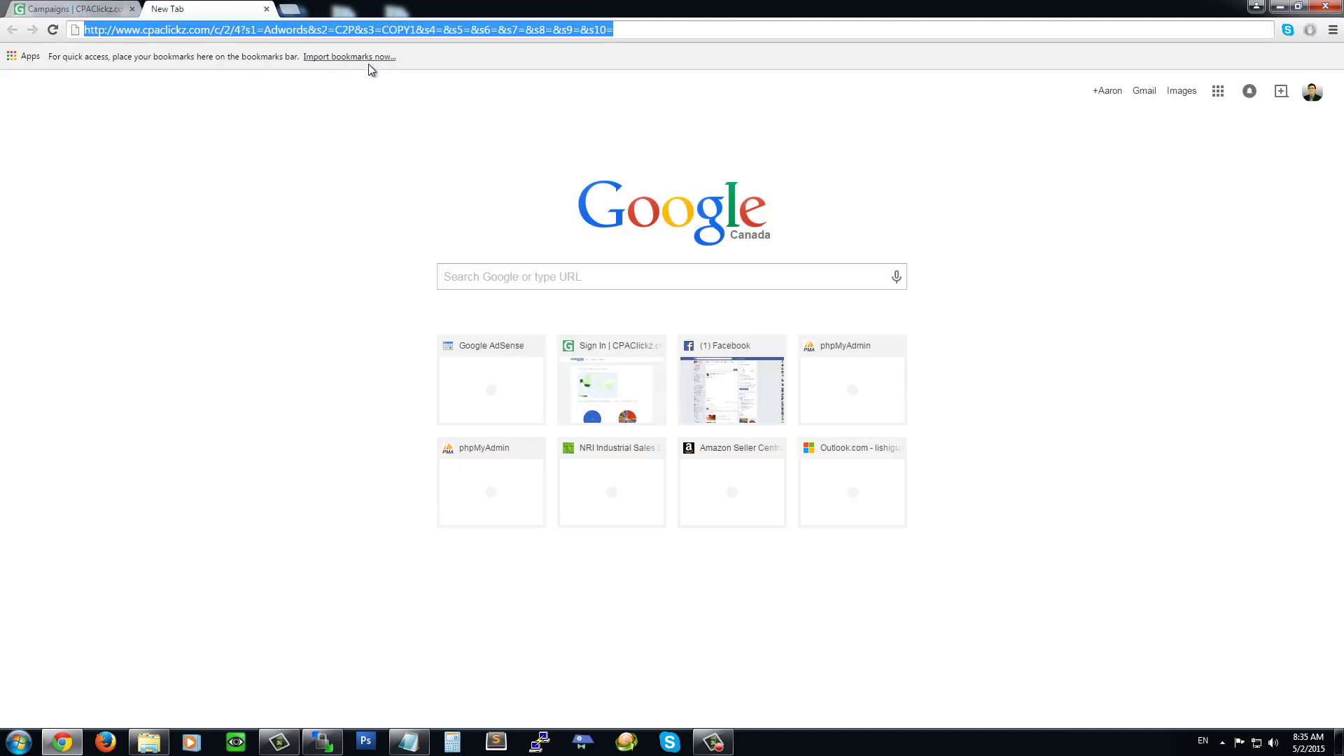
key("Return")
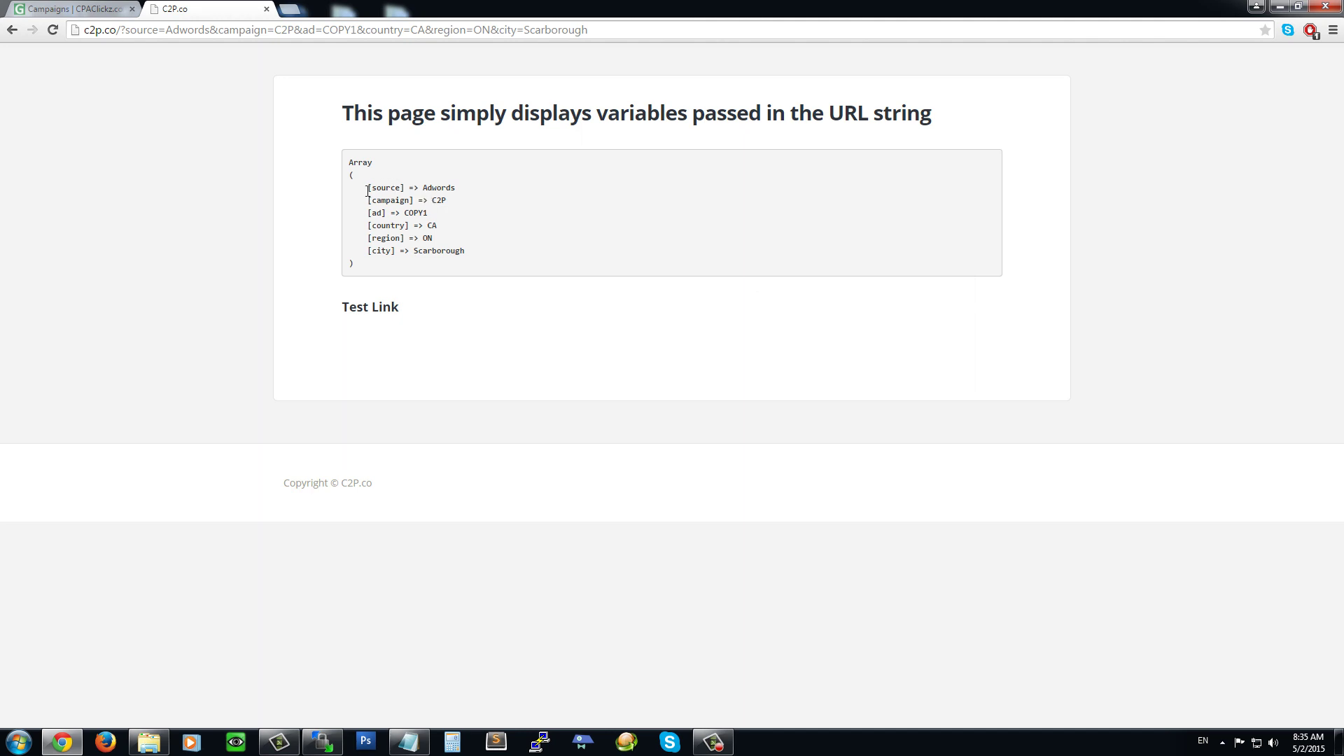
Check the source, campaign, ad, country, region and city variables passed to the C2P.co page.
left_click_drag(367, 190, 485, 249)
left_click(496, 255)
double_click(432, 226)
left_click(427, 241)
left_click_drag(415, 250, 519, 247)
left_click(521, 251)
Load the copied campaign link again in the same tab to test the redirect rotation.
left_click(202, 31)
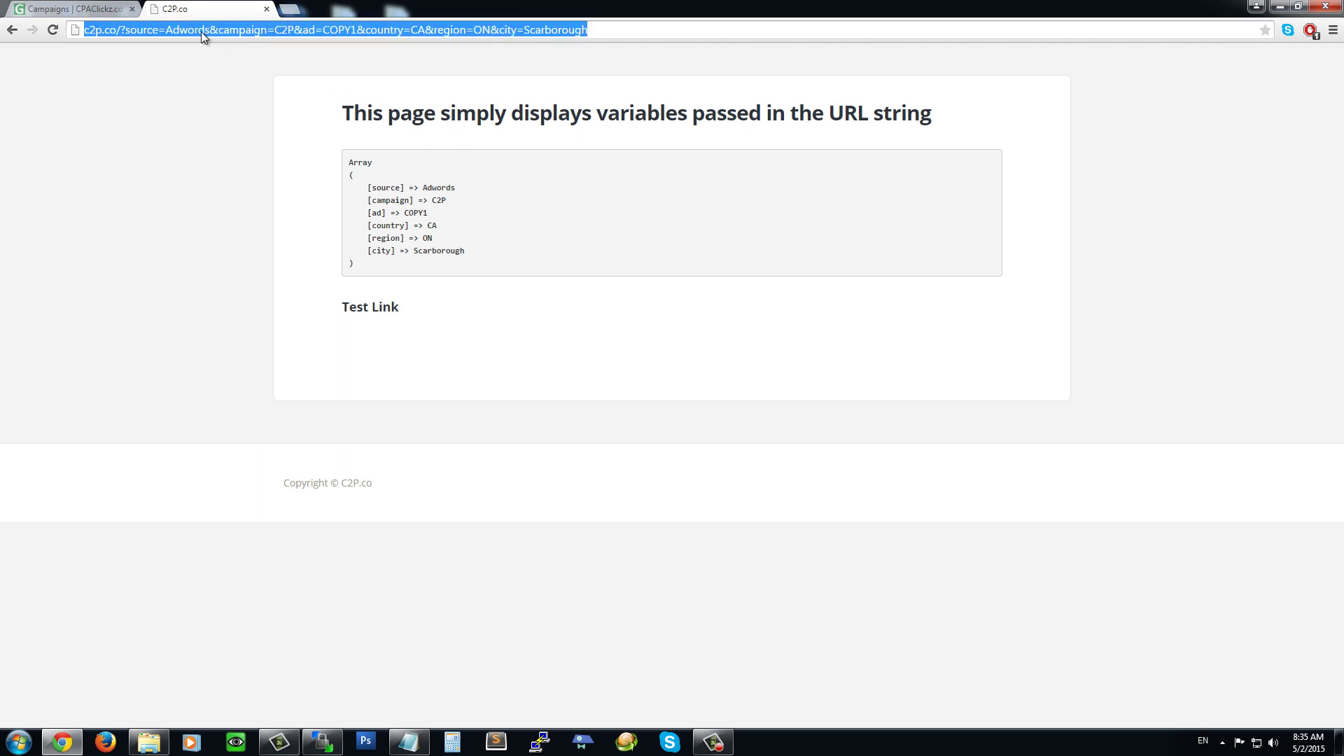
key("ctrl+v")
key("Return")
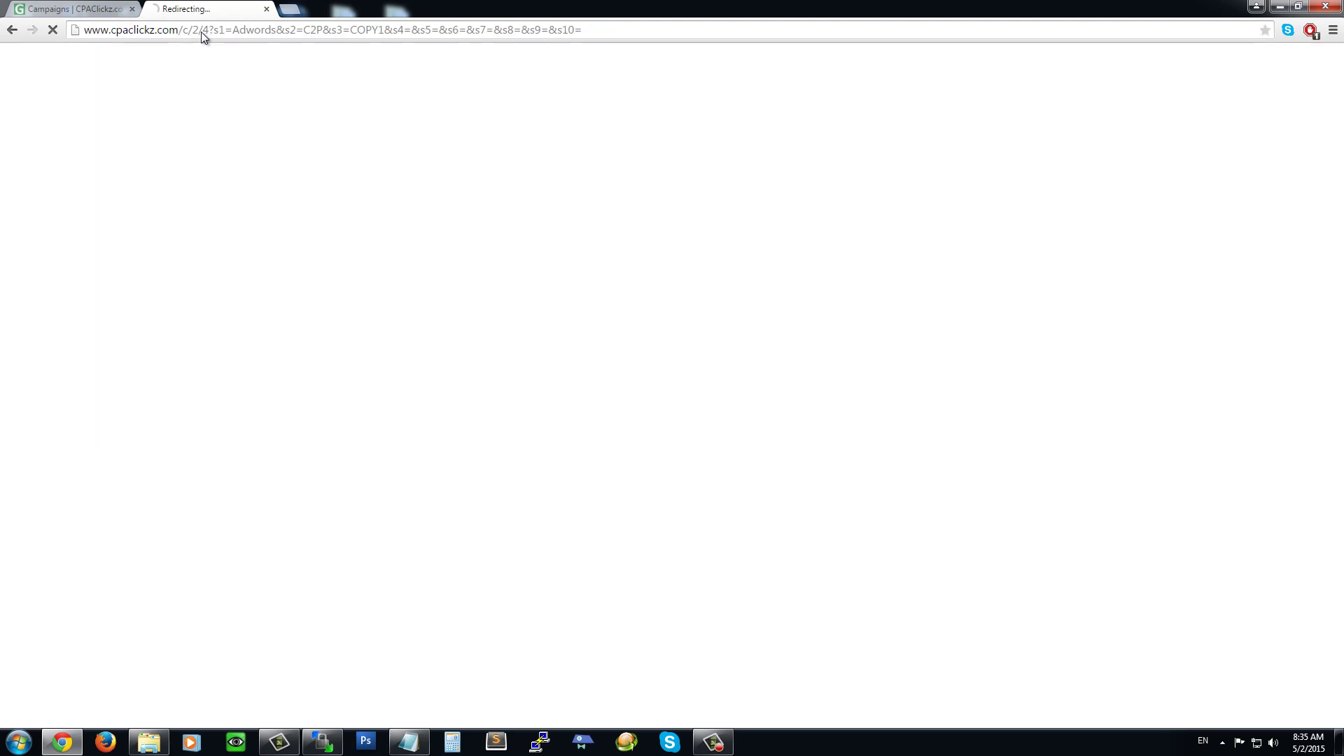
Load the copied campaign link once more from the C2P.co page to check whether the weighted rotation switches destination.
left_click(200, 31)
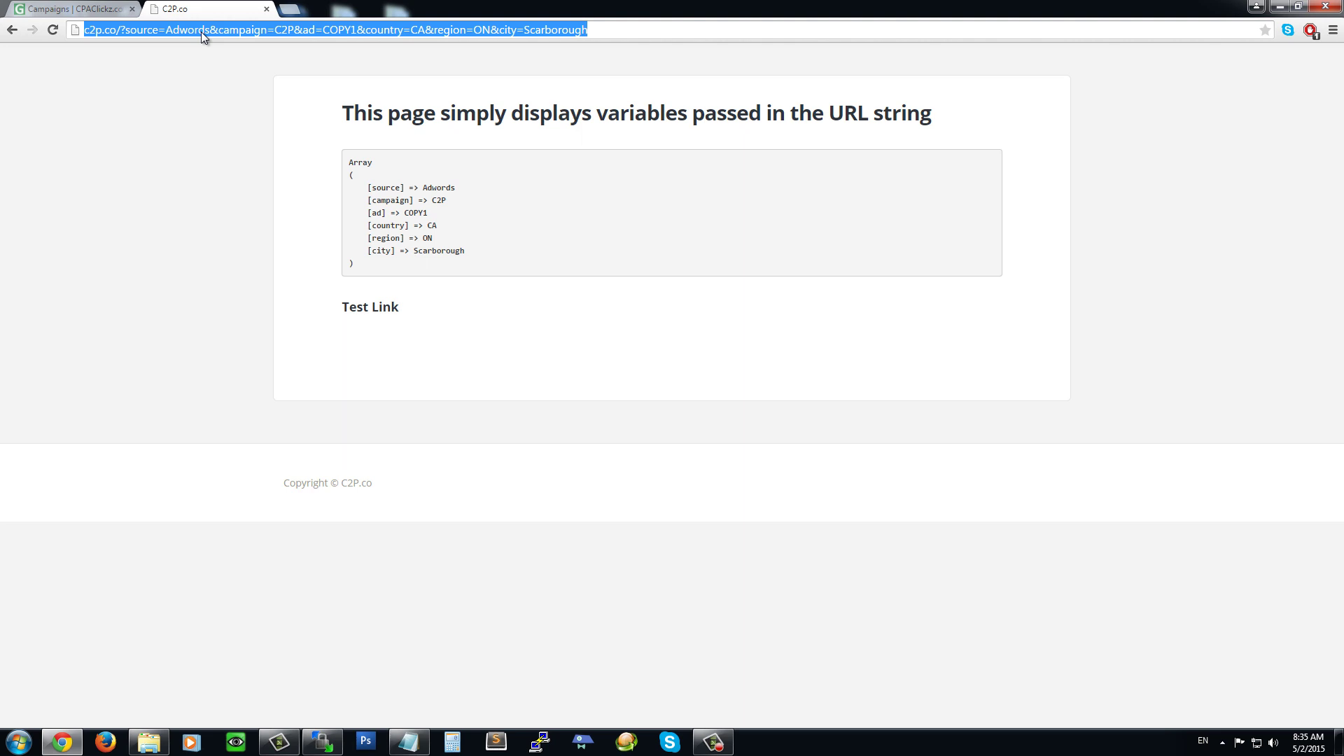
key("ctrl+v")
key("Return")
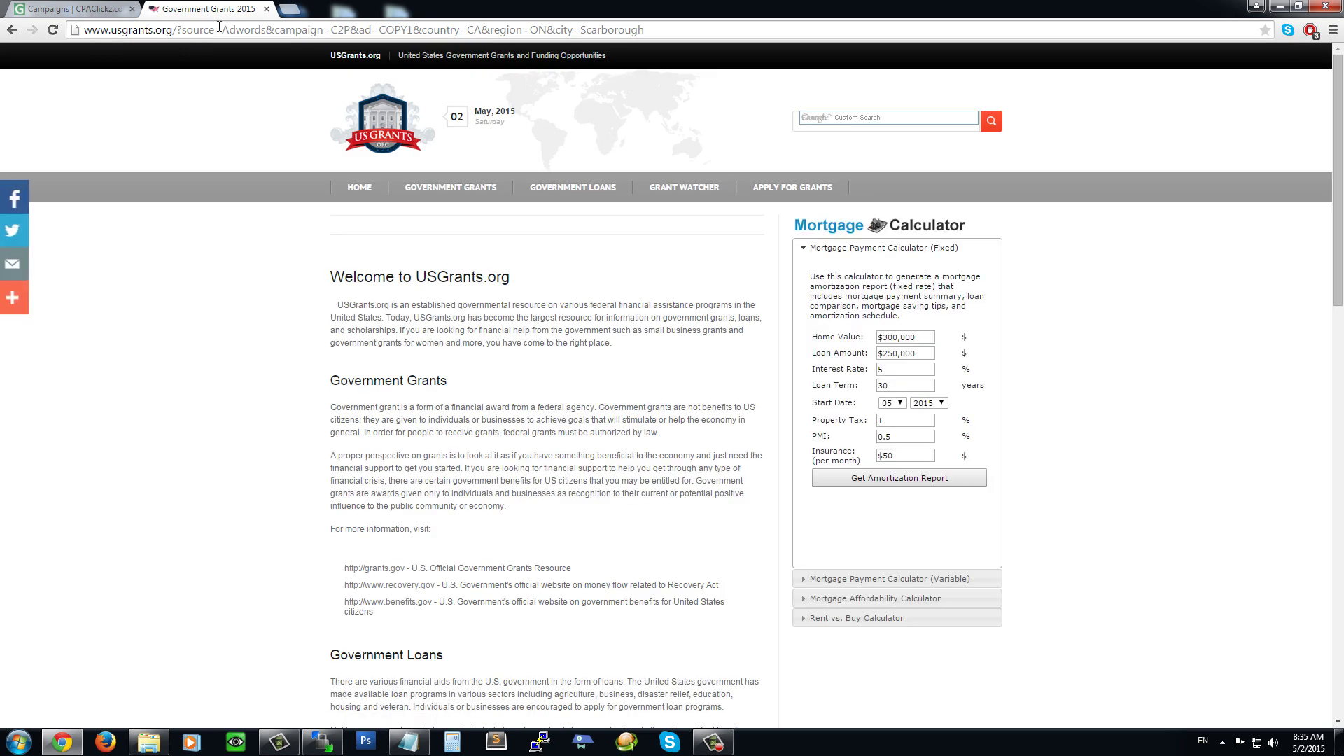
Check the source, campaign, ad, country, region and city variables passed in the usgrants.org address by highlighting that part of the URL.
left_click(221, 31)
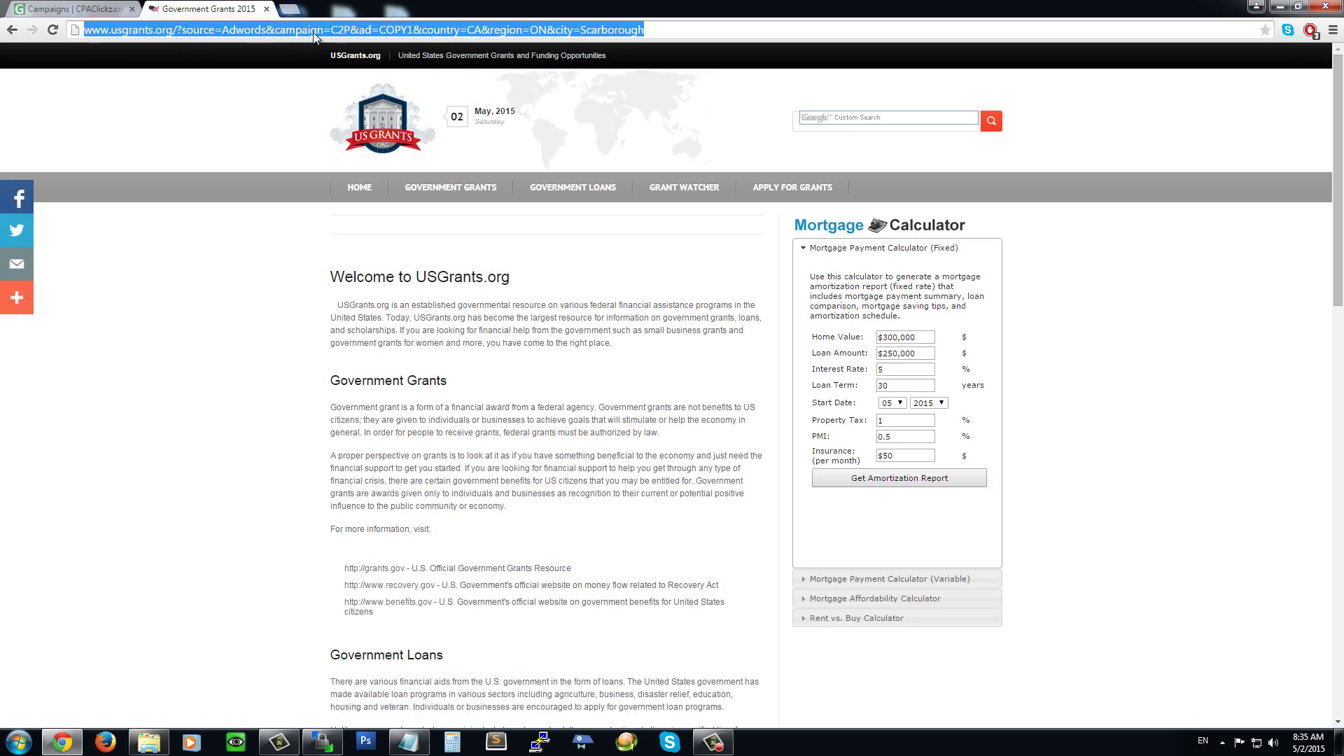
left_click(214, 30)
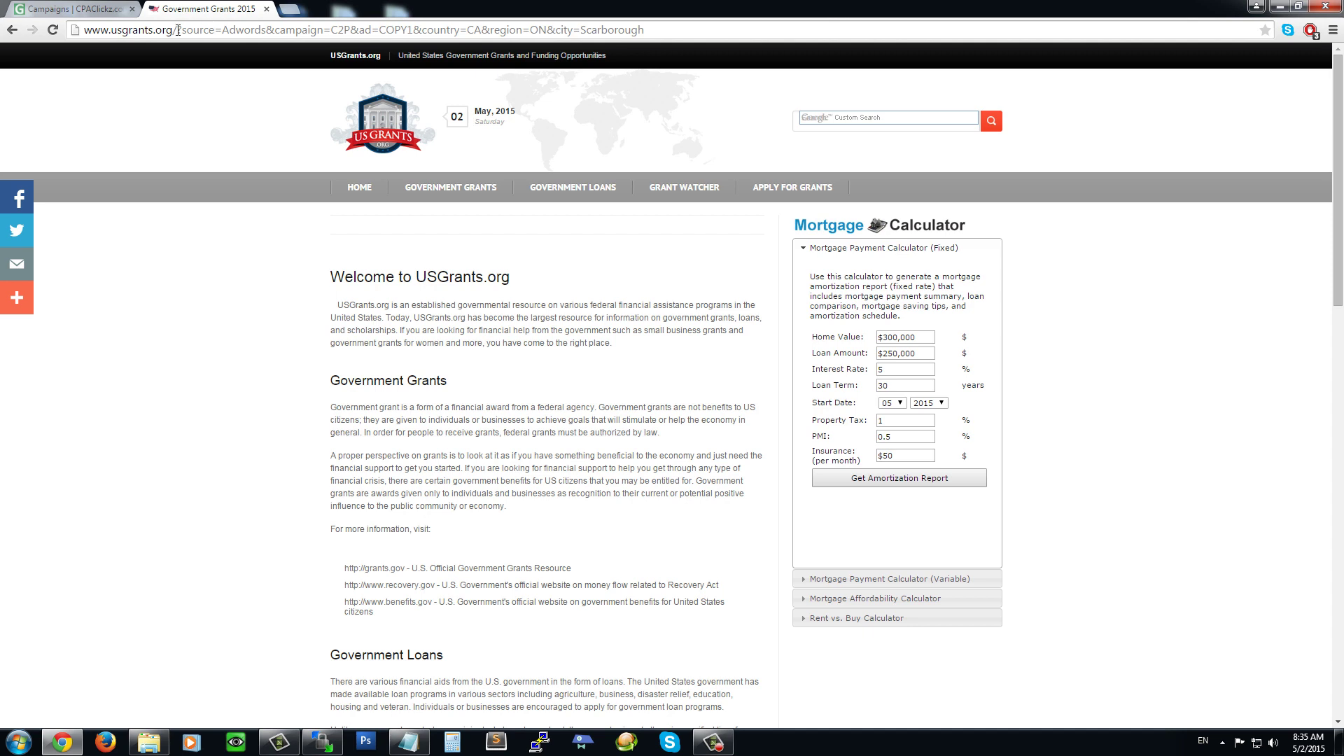
left_click_drag(178, 31, 647, 30)
left_click(236, 375)
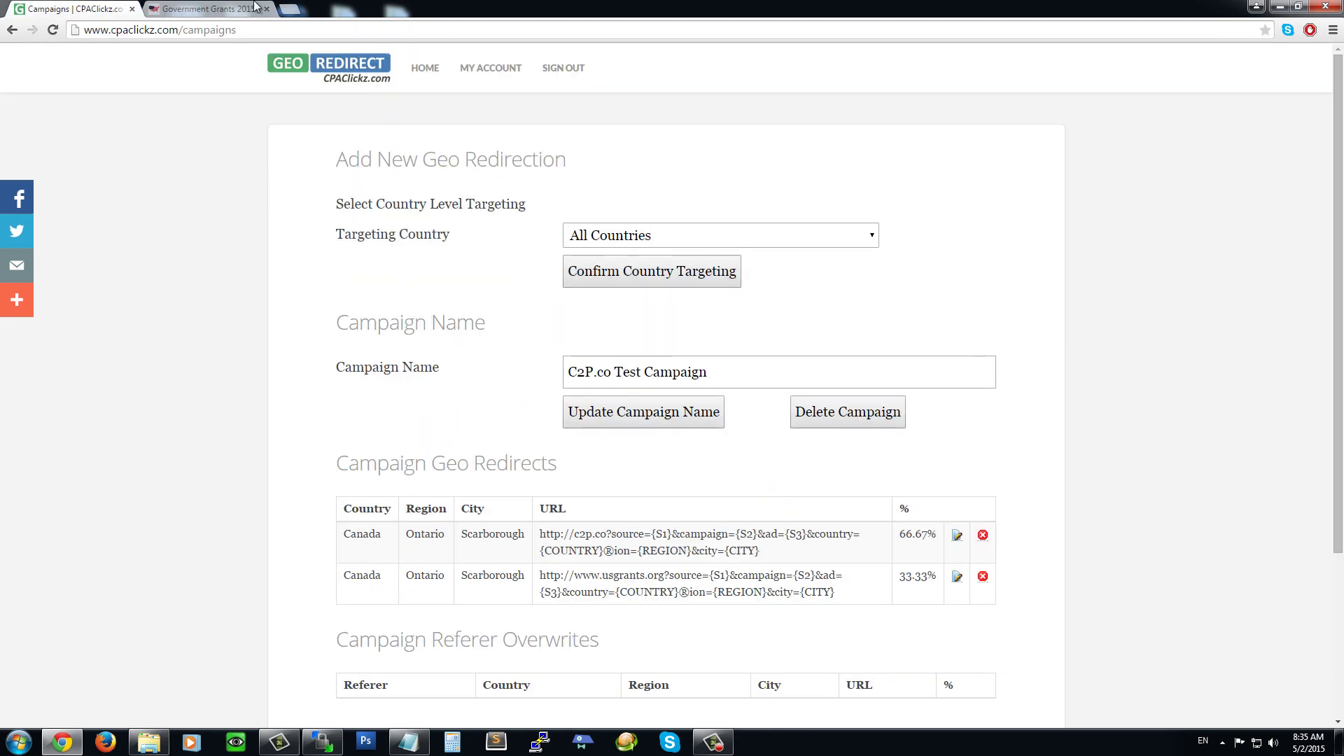
Return to the C2P.co Test Campaign's management page and review its geo redirect URLs, their percentages and the referer overwrites.
left_click(67, 9)
scroll(966, 382, "down", 2)
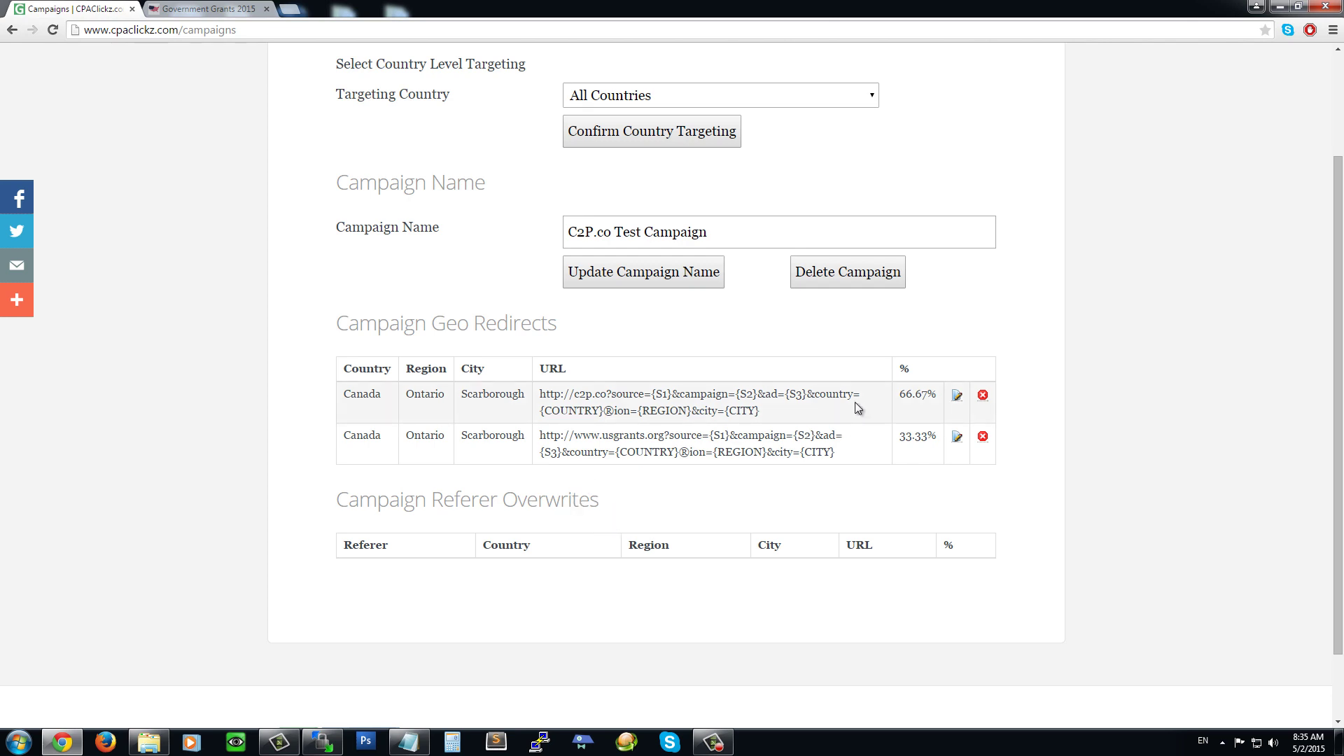
scroll(855, 402, "up", 2)
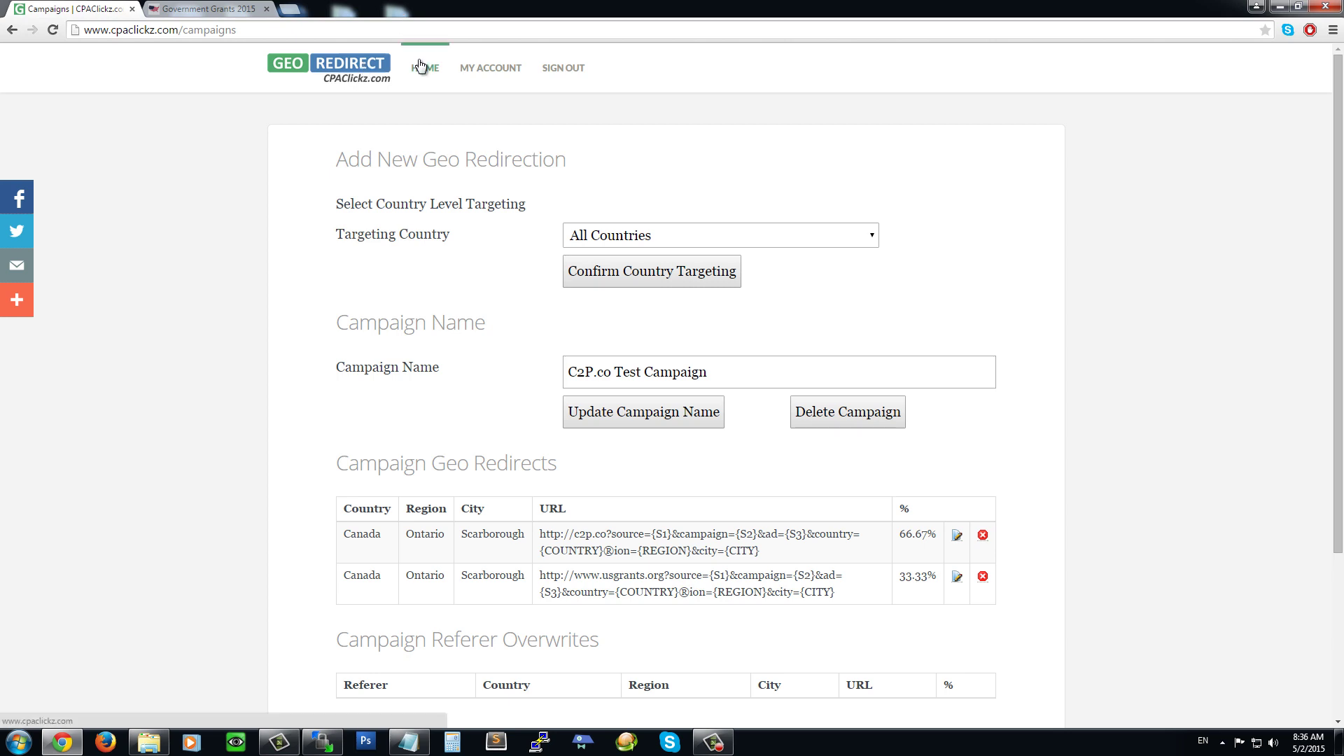